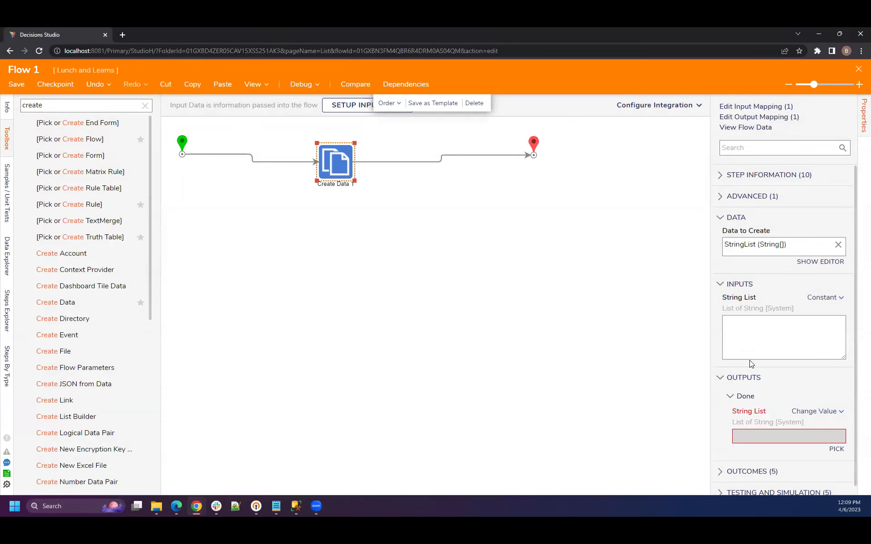
# Set the String List output of the Create Data 1 step to Rename.
pyautogui.click(824, 411)
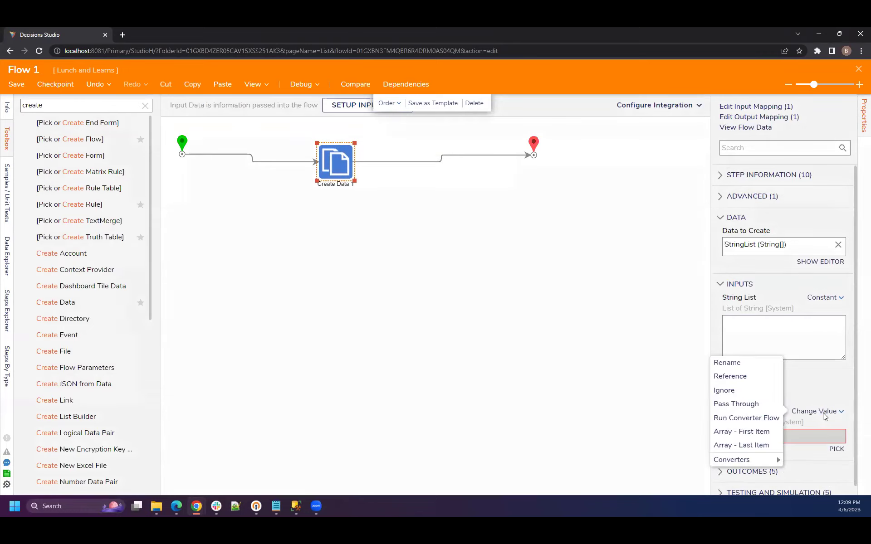
pyautogui.click(769, 364)
# Search the steps for "set value" and insert a Set Value (Data) step between Create Data 1 and the end step.
pyautogui.click(99, 103)
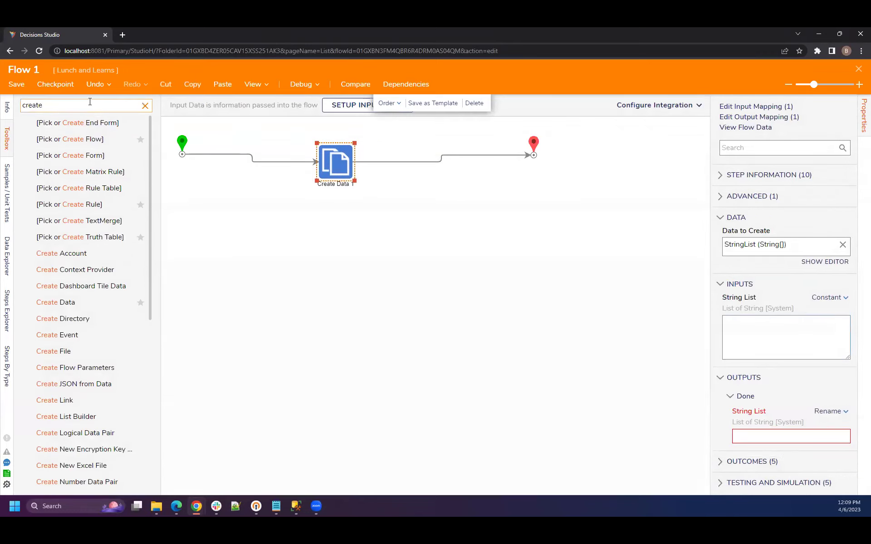
pyautogui.doubleClick(88, 101)
pyautogui.write('st')
pyautogui.write('t value')
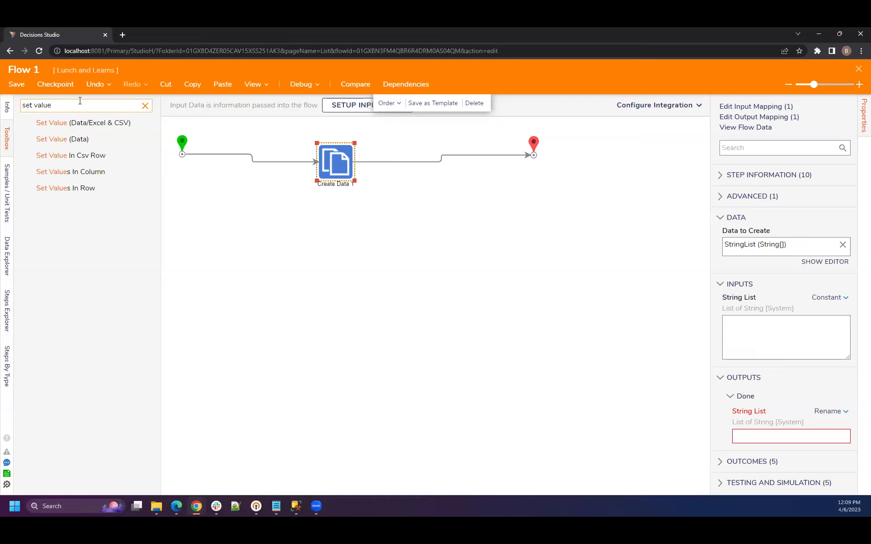
pyautogui.moveTo(82, 139); pyautogui.dragTo(422, 167)
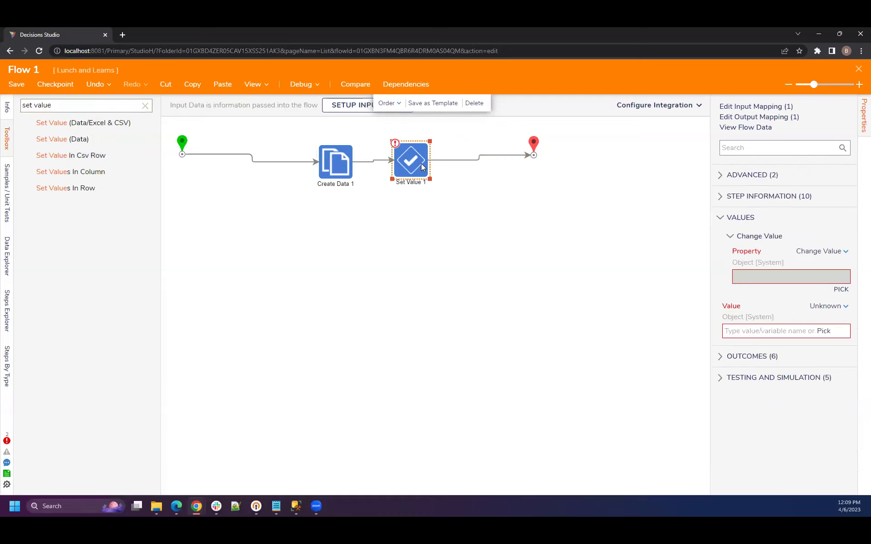
pyautogui.click(534, 146)
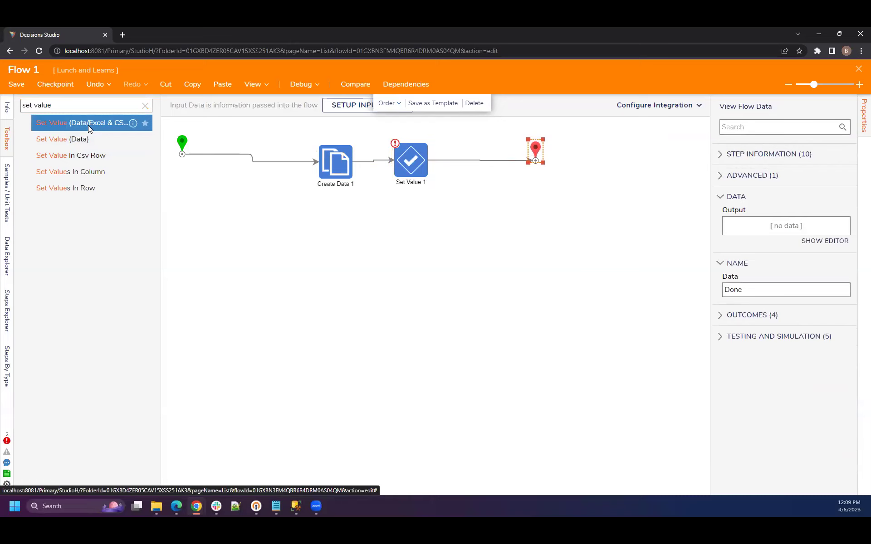
pyautogui.moveTo(88, 125); pyautogui.dragTo(332, 230)
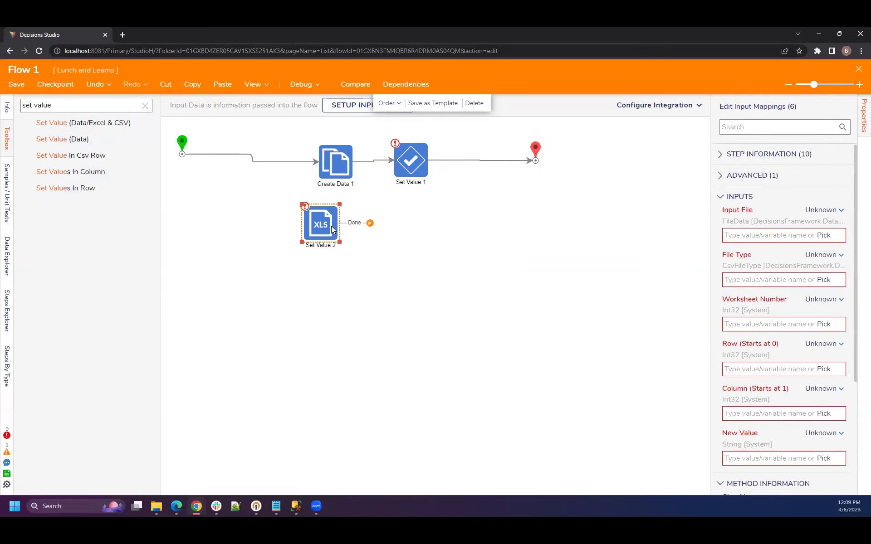
pyautogui.press('Delete')
pyautogui.doubleClick(68, 102)
pyautogui.press('BackSpace')
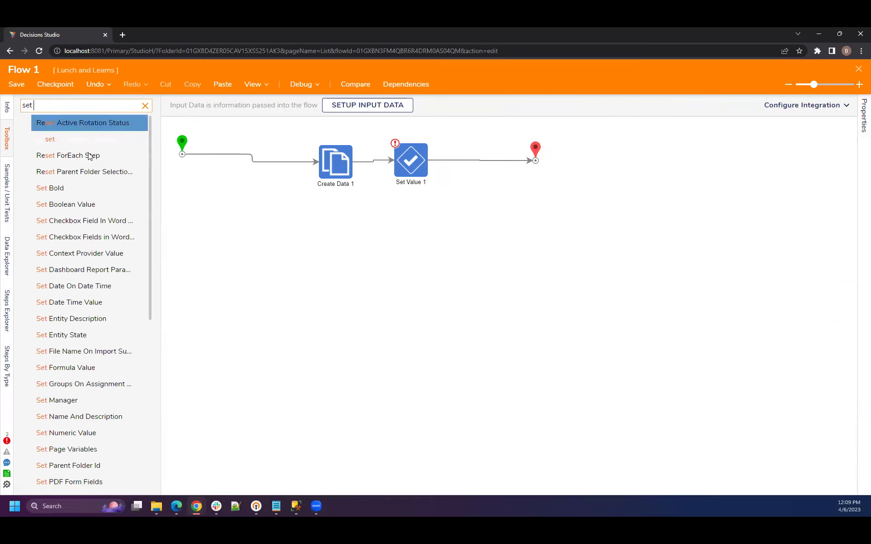
pyautogui.scroll(-5, 92, 159)
pyautogui.scroll(-2, 92, 162)
pyautogui.moveTo(51, 434); pyautogui.dragTo(426, 212)
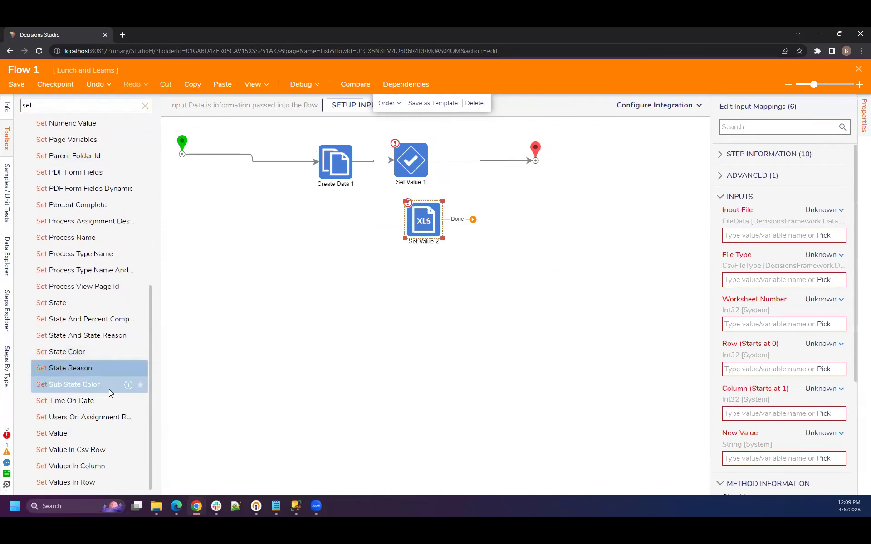
pyautogui.scroll(7, 91, 227)
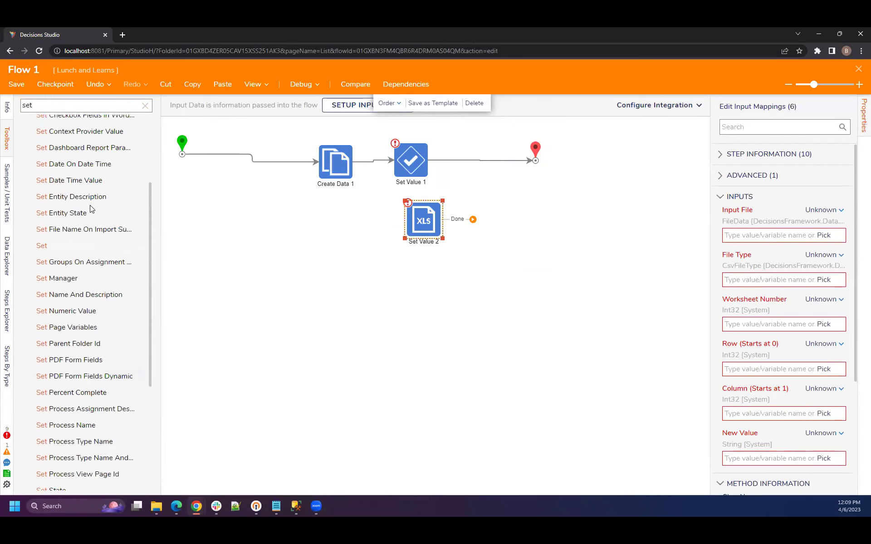
pyautogui.scroll(-7, 113, 204)
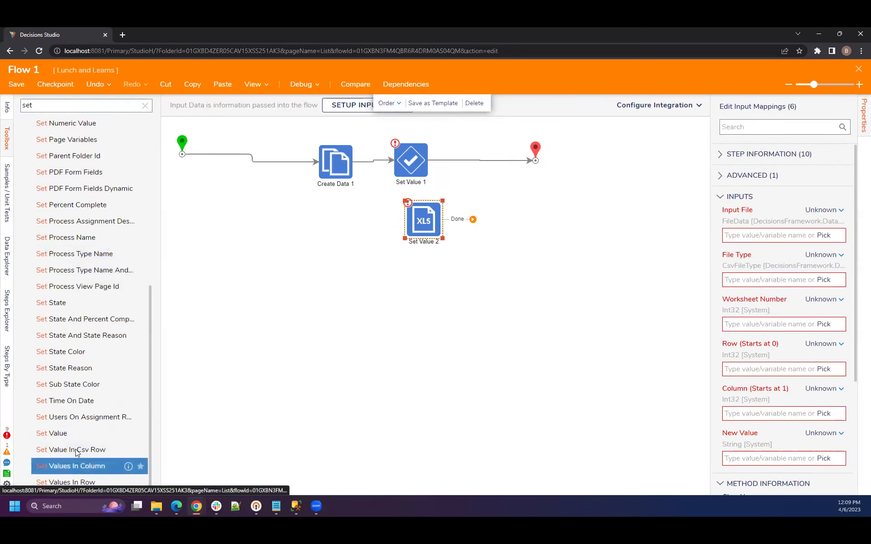
pyautogui.moveTo(87, 434); pyautogui.dragTo(373, 346)
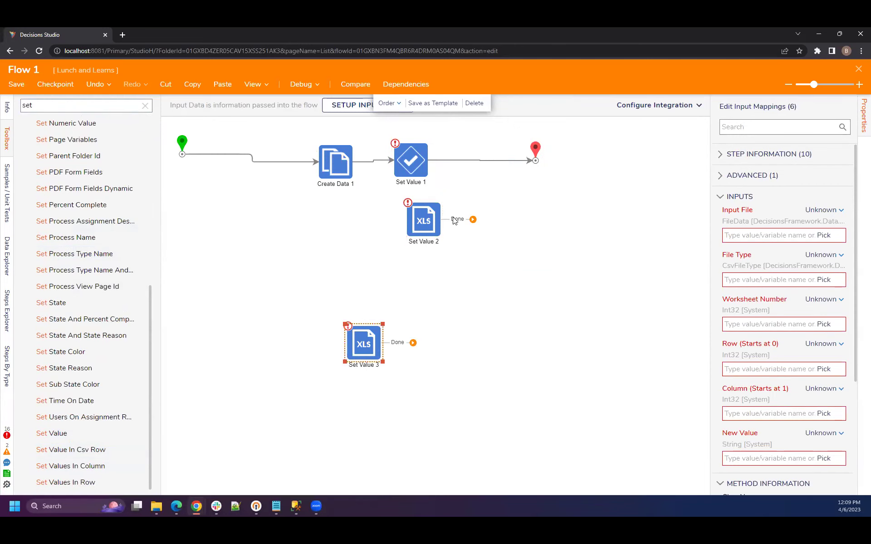
pyautogui.click(427, 228)
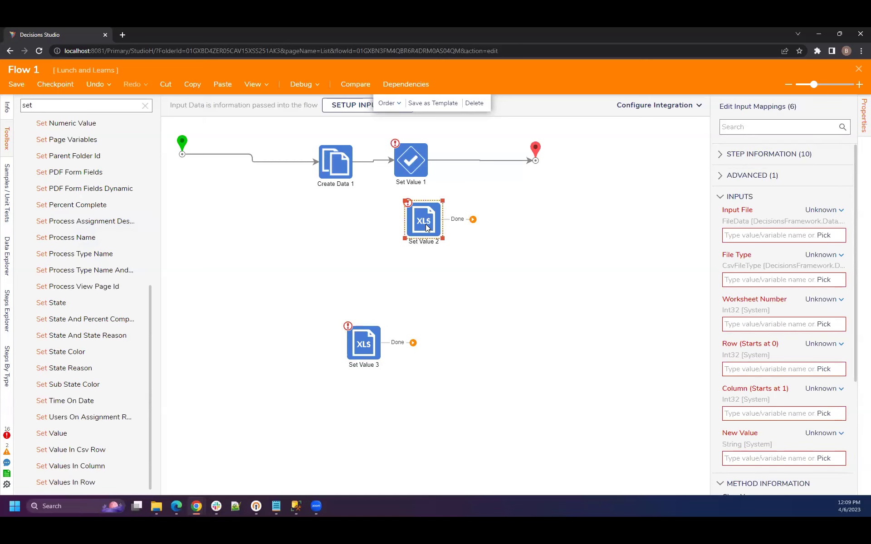
pyautogui.press('Delete')
pyautogui.moveTo(344, 391); pyautogui.dragTo(399, 270)
pyautogui.press('Delete')
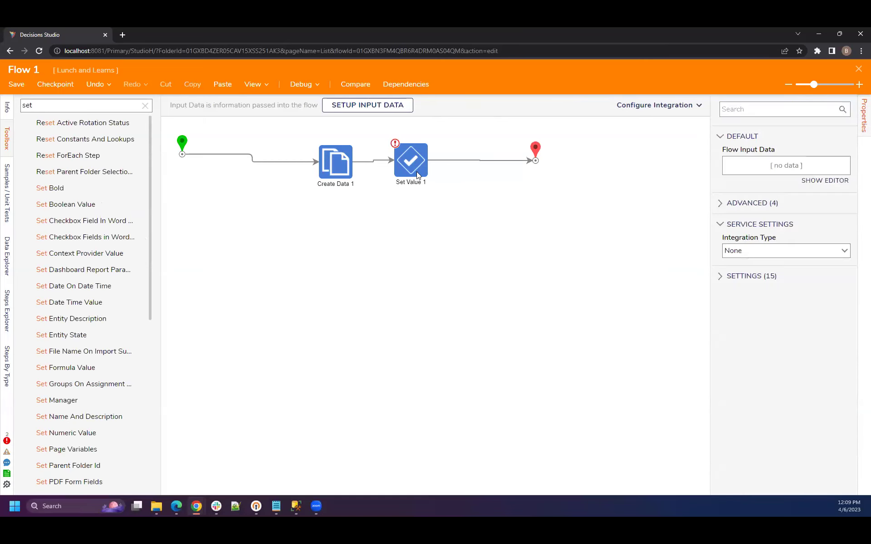
# Pick String List as the property that the Set Value 1 step changes.
pyautogui.click(418, 176)
pyautogui.click(752, 199)
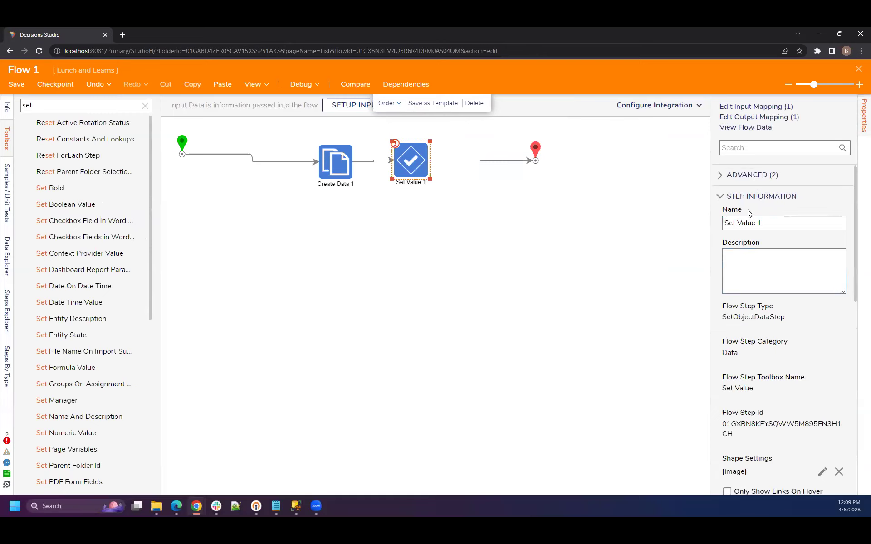
pyautogui.click(576, 297)
pyautogui.click(416, 162)
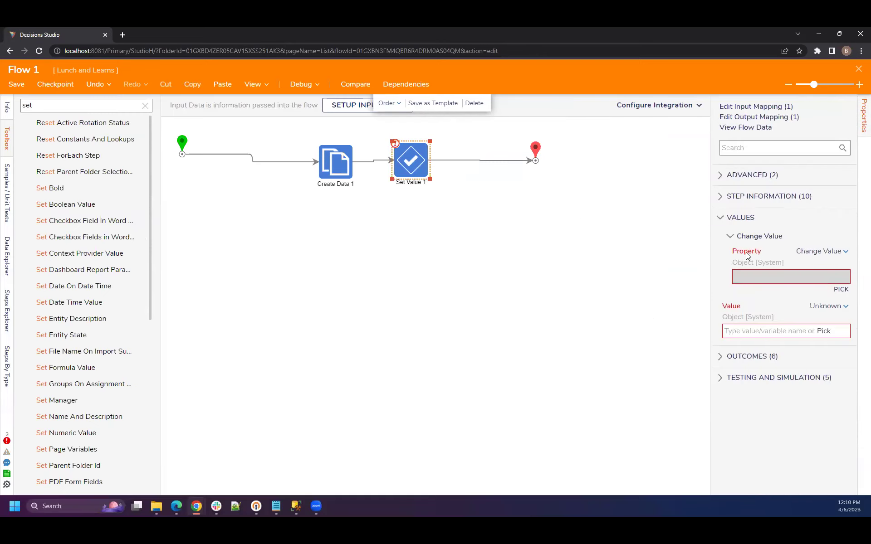
pyautogui.click(841, 290)
pyautogui.click(395, 202)
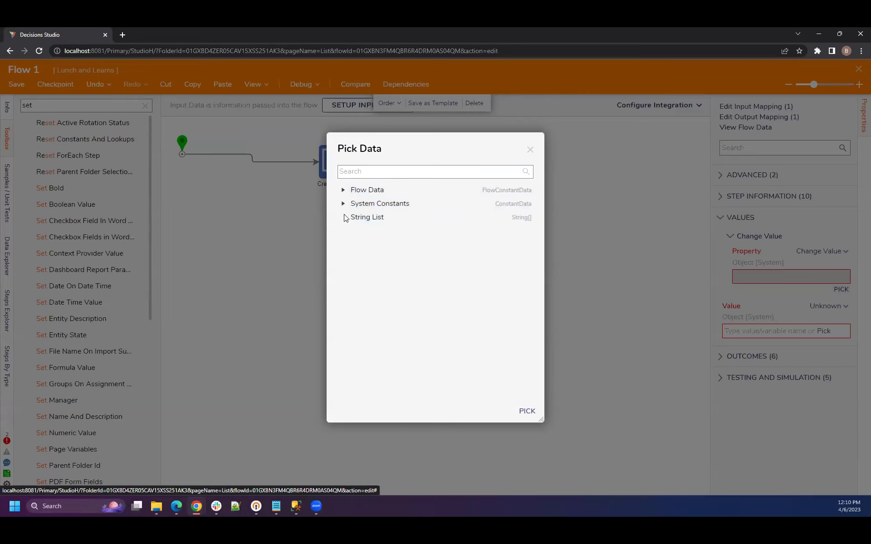
pyautogui.click(411, 218)
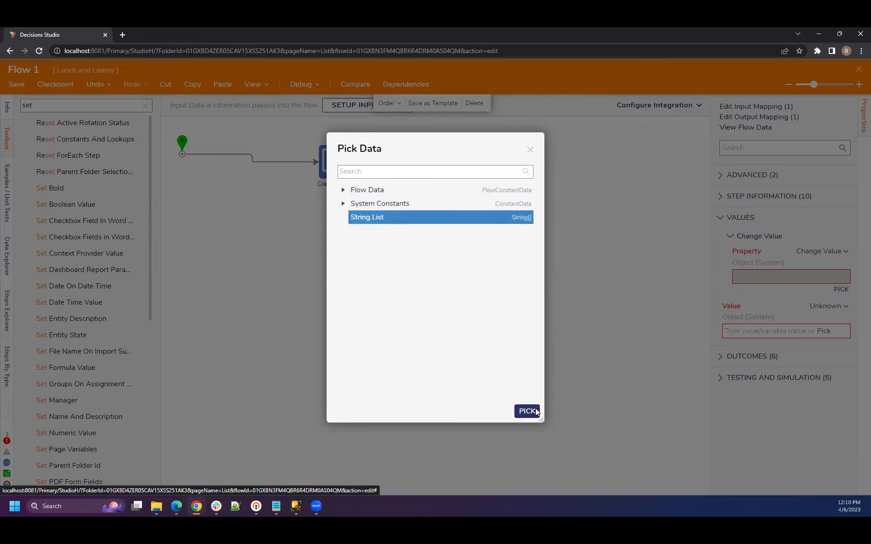
pyautogui.click(527, 411)
pyautogui.click(426, 233)
# Set the Value input of Set Value 1 to Constant and open its mapping options.
pyautogui.click(402, 166)
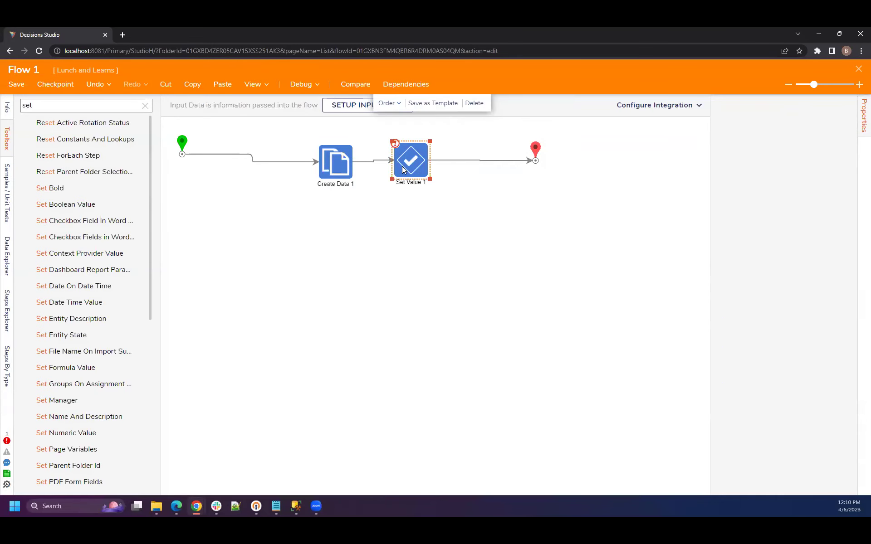
pyautogui.click(837, 307)
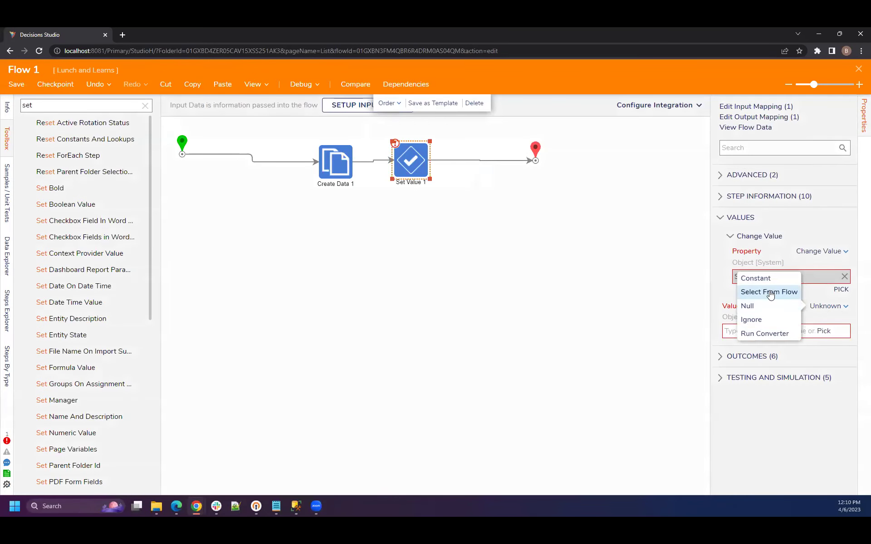
pyautogui.click(762, 279)
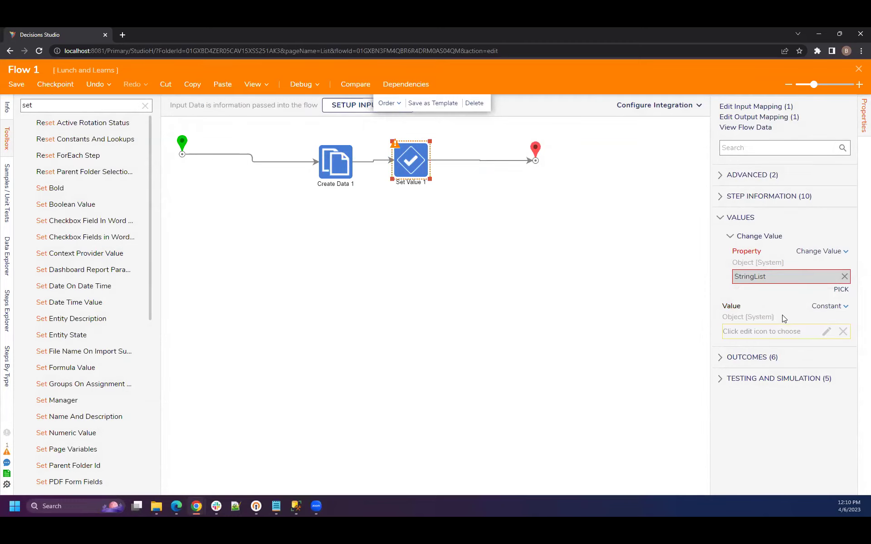
pyautogui.click(835, 308)
pyautogui.click(836, 309)
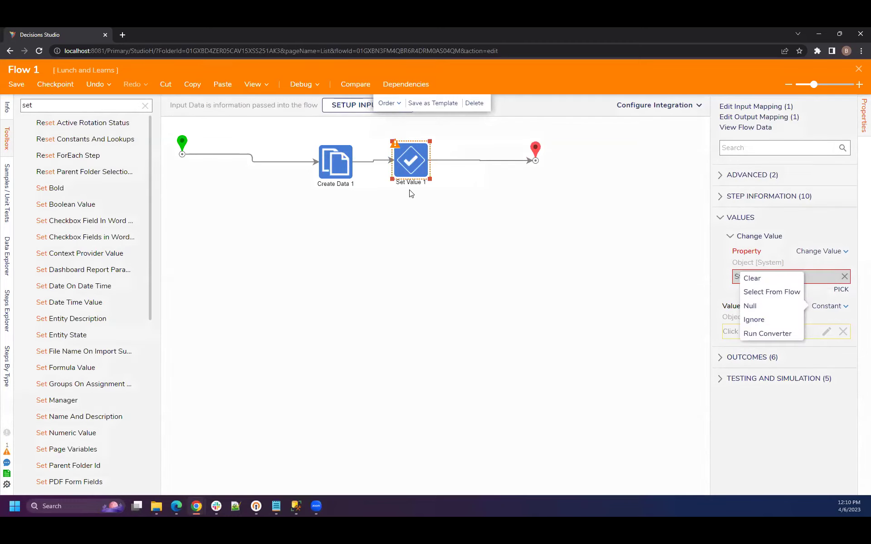
# In the data editor of Create Data 1, rename the StringList entry to StringList1.
pyautogui.click(343, 160)
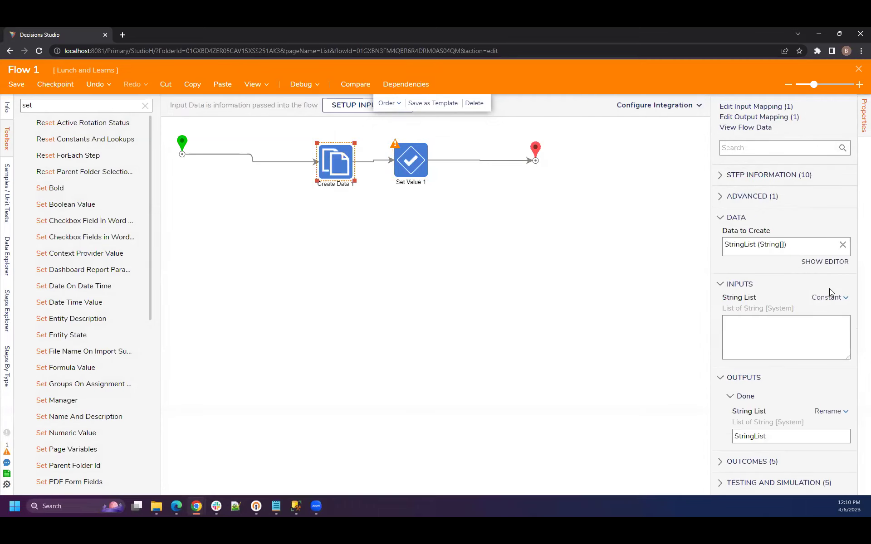
pyautogui.click(828, 297)
pyautogui.click(826, 267)
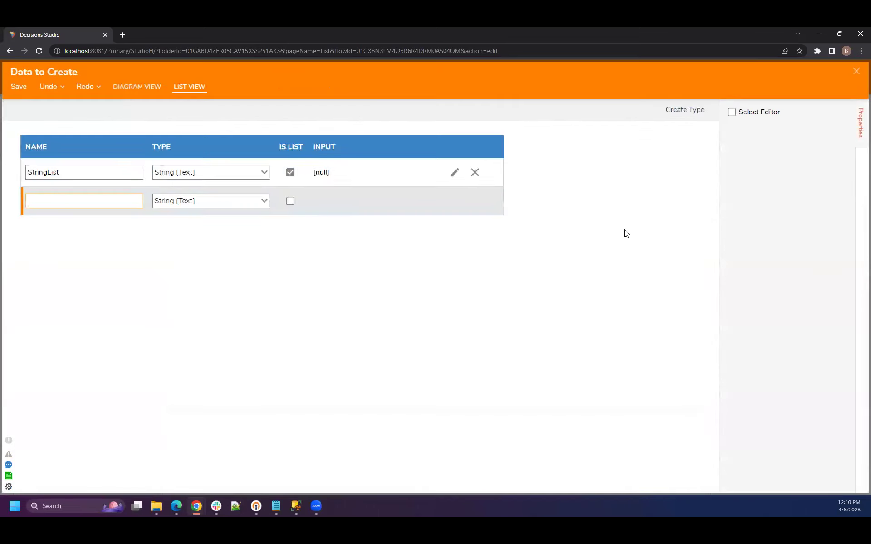
pyautogui.click(75, 171)
pyautogui.write('1')
# Add a String [Text] entry named StringList2, mark it as a list, and close the data editor.
pyautogui.click(138, 201)
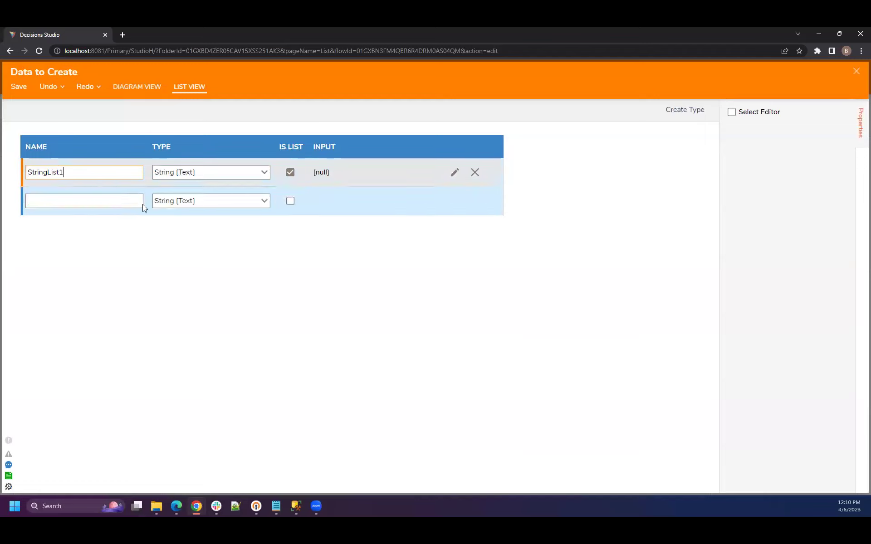
pyautogui.write('Stringlist2')
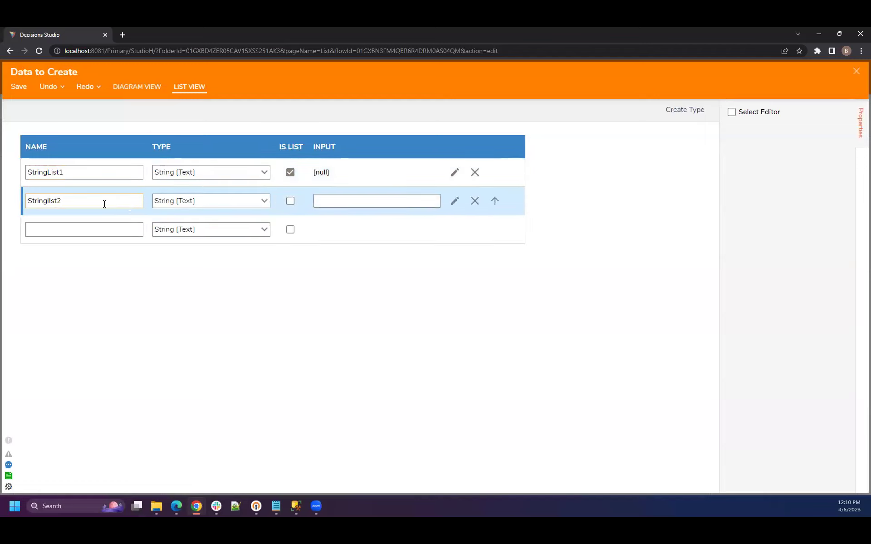
pyautogui.press('BackSpace')
pyautogui.write('L')
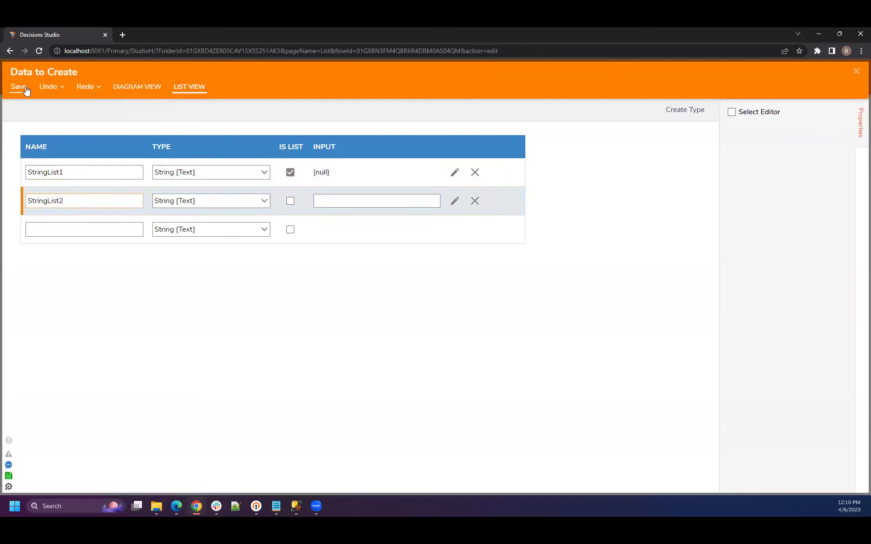
pyautogui.click(288, 201)
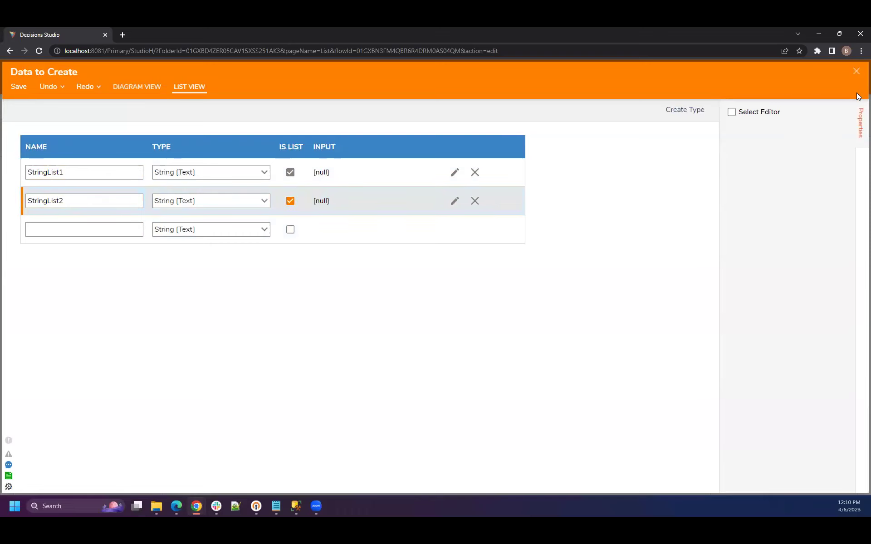
pyautogui.press('Escape')
pyautogui.click(560, 302)
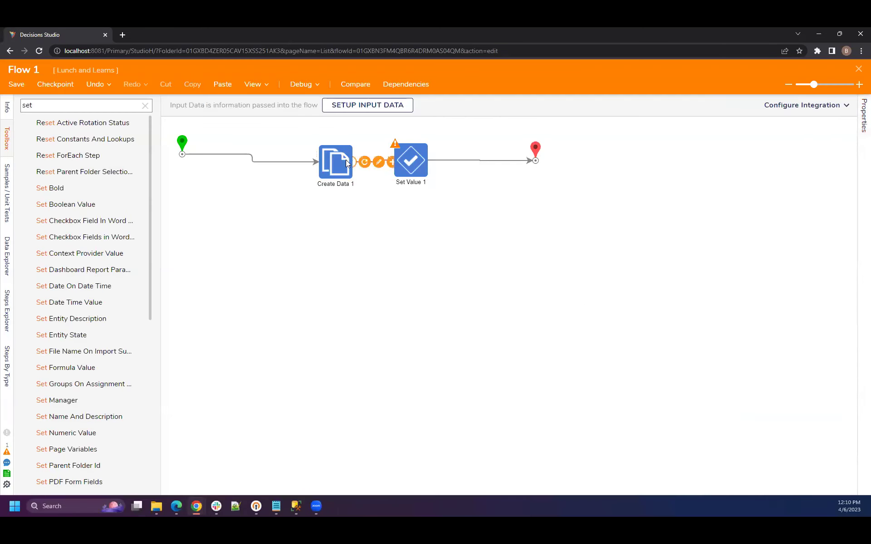
# Enter 1 and 2 on separate lines as the constant values of the first string list in Create Data 1.
pyautogui.click(345, 158)
pyautogui.click(758, 345)
pyautogui.write('1')
pyautogui.press('Return')
pyautogui.write('2')
pyautogui.press('Return')
# Enter a, b and c on separate lines as the constant values of StringList2 in Create Data 1.
pyautogui.click(747, 418)
pyautogui.write('a')
pyautogui.press('Return')
pyautogui.write('b')
pyautogui.press('Return')
pyautogui.write('c')
pyautogui.press('Return')
# Pick String List1 as the property that the Set Value 1 step changes.
pyautogui.click(406, 156)
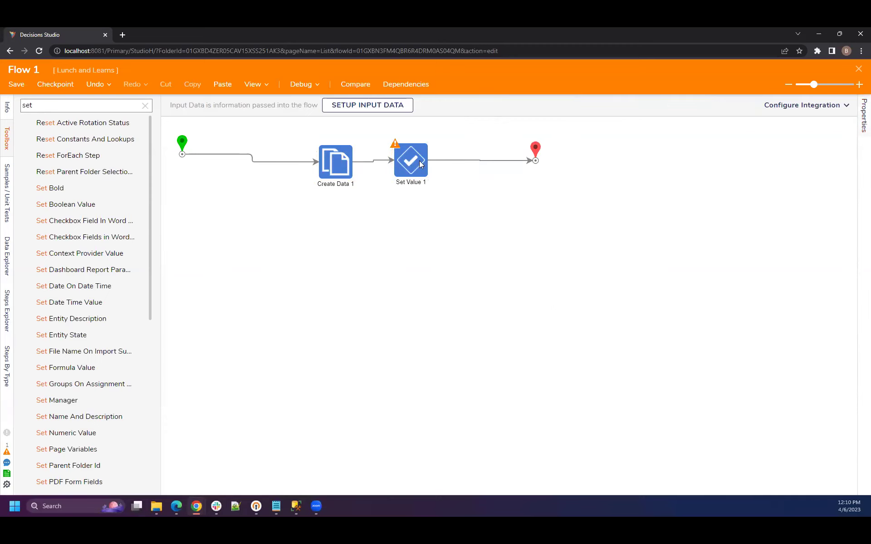
pyautogui.click(841, 290)
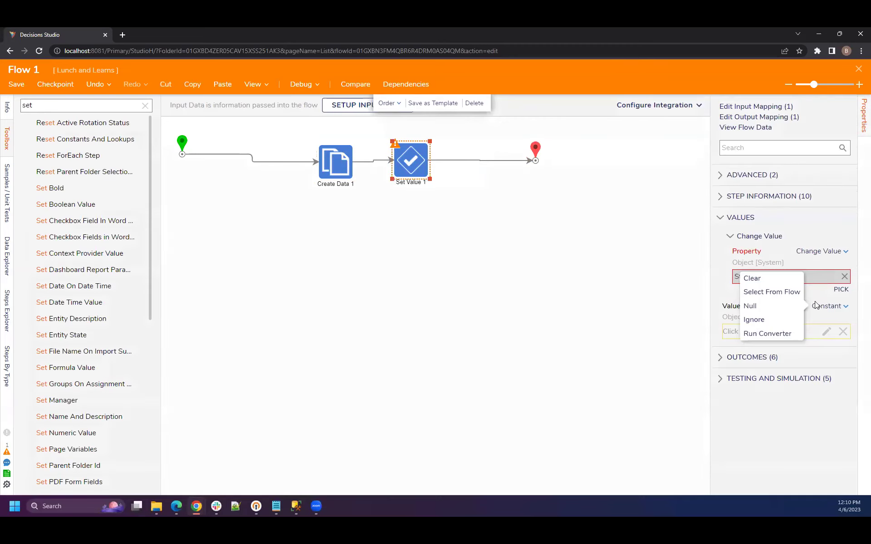
pyautogui.click(841, 290)
pyautogui.click(451, 215)
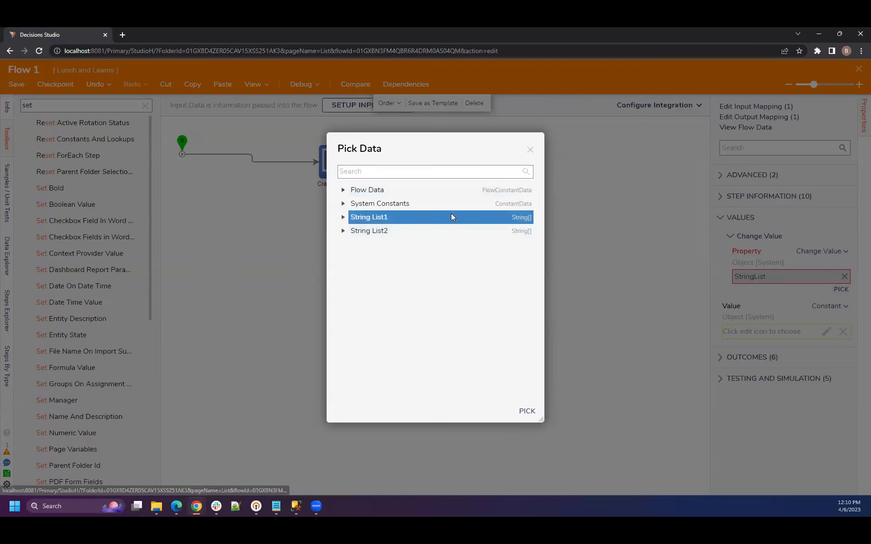
pyautogui.click(525, 411)
# Map the Value input of Set Value 1 to StringList2 using Select From Flow.
pyautogui.click(828, 306)
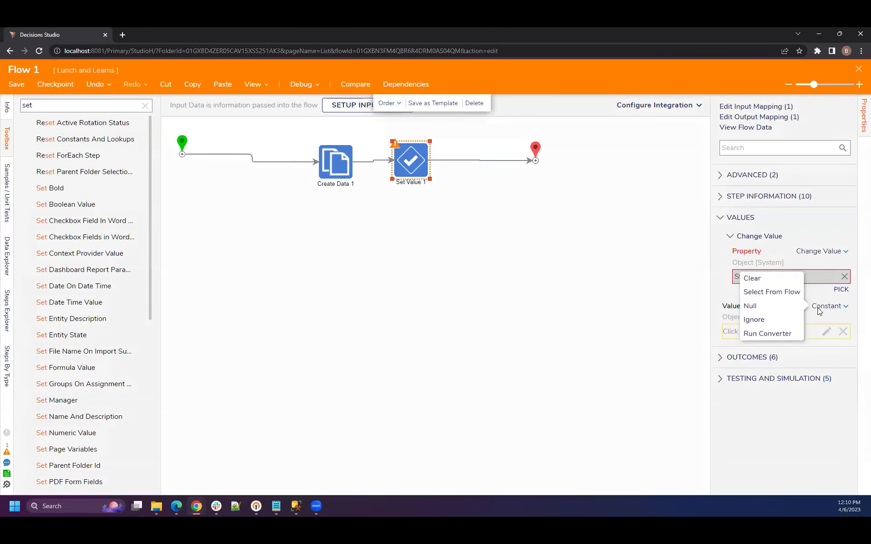
pyautogui.click(768, 292)
pyautogui.click(463, 249)
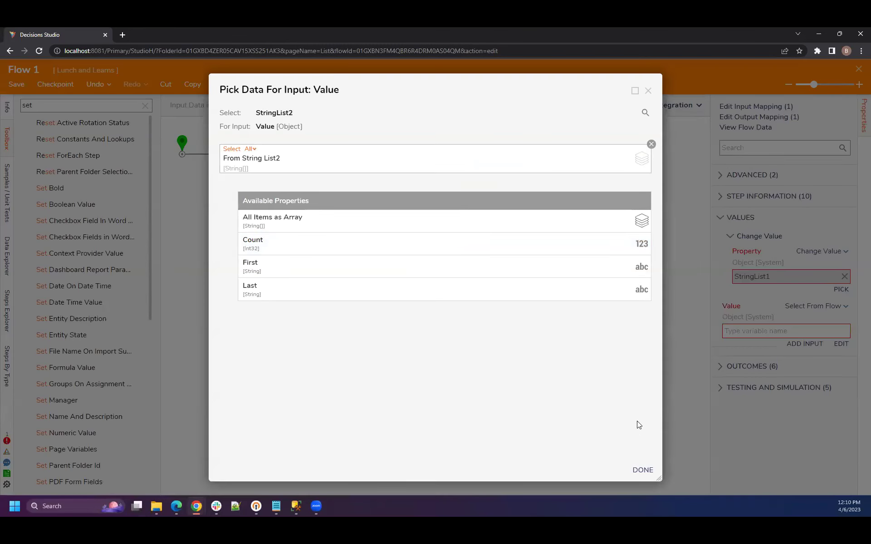
pyautogui.click(642, 471)
pyautogui.click(596, 391)
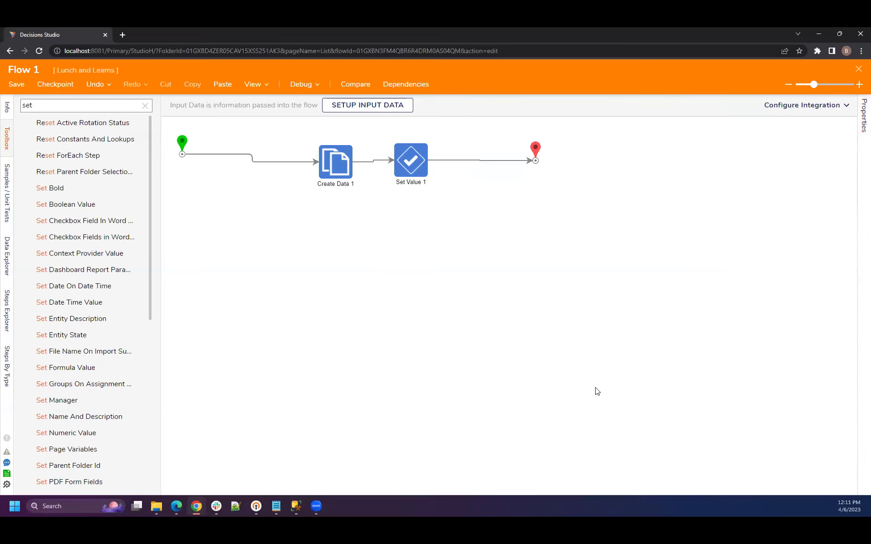
pyautogui.click(404, 154)
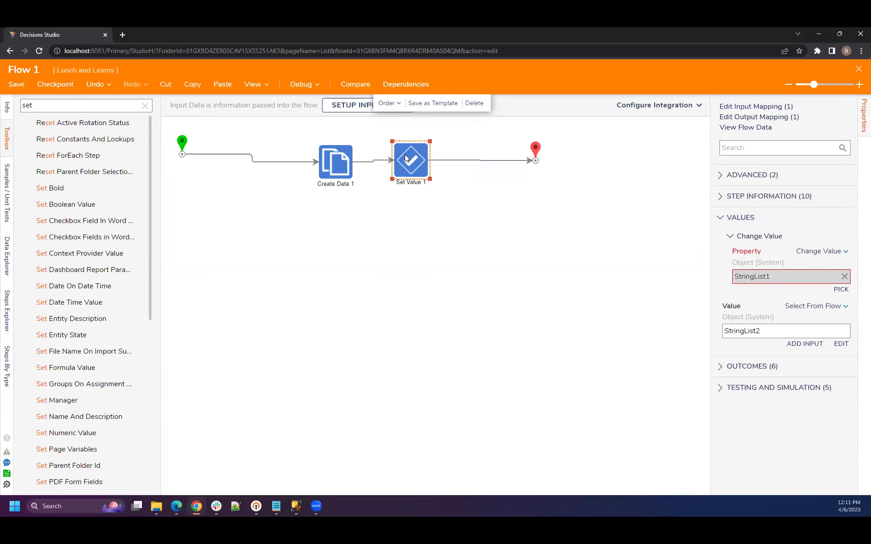
# Review the Property and Value mappings of Set Value 1, run Flow 1 in the debugger and close the debugging session.
pyautogui.moveTo(711, 189); pyautogui.dragTo(620, 182)
pyautogui.moveTo(684, 273)
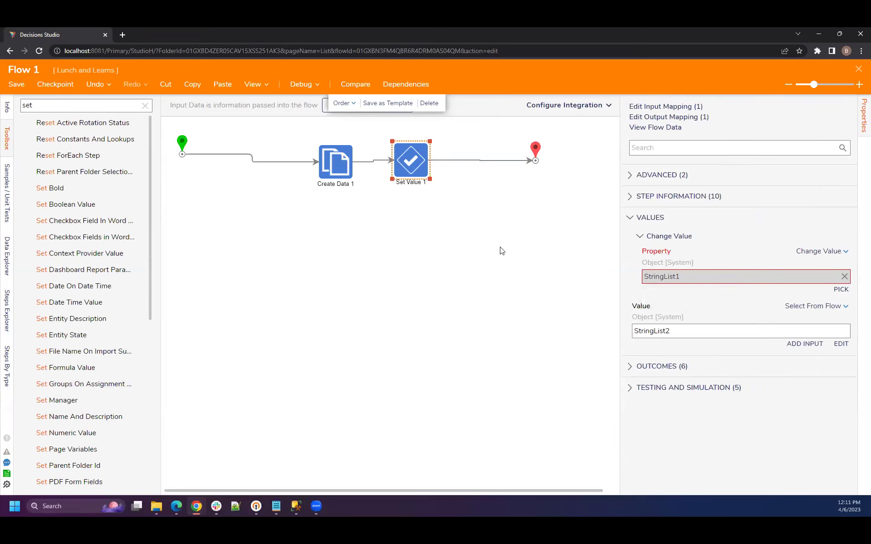
pyautogui.click(458, 220)
pyautogui.click(418, 158)
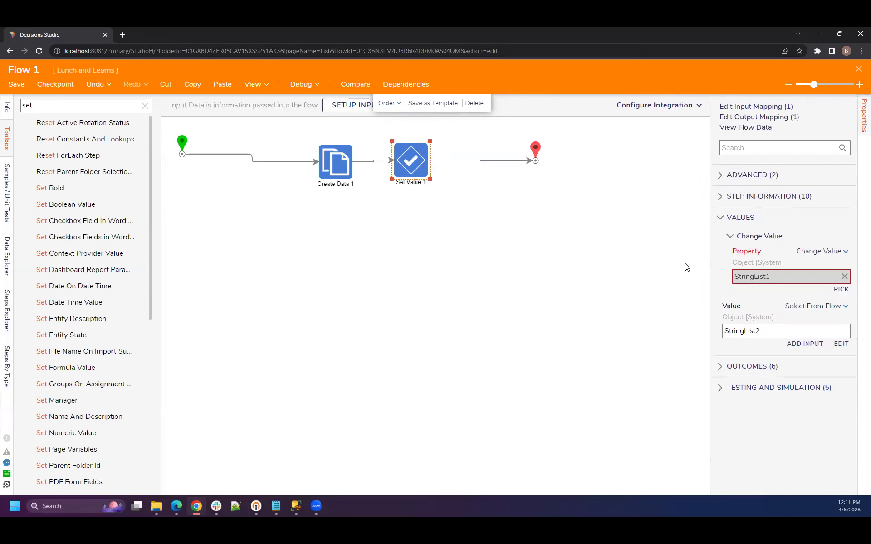
pyautogui.click(307, 84)
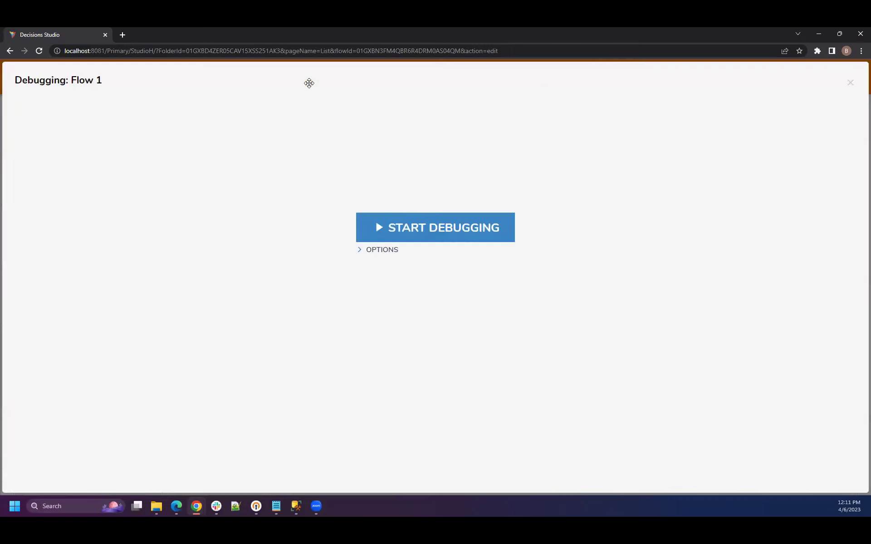
pyautogui.click(412, 232)
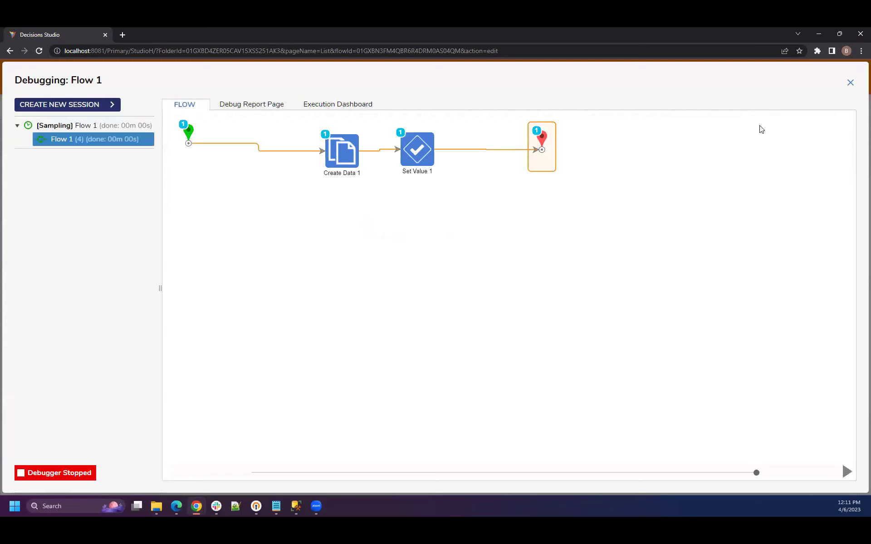
pyautogui.click(850, 82)
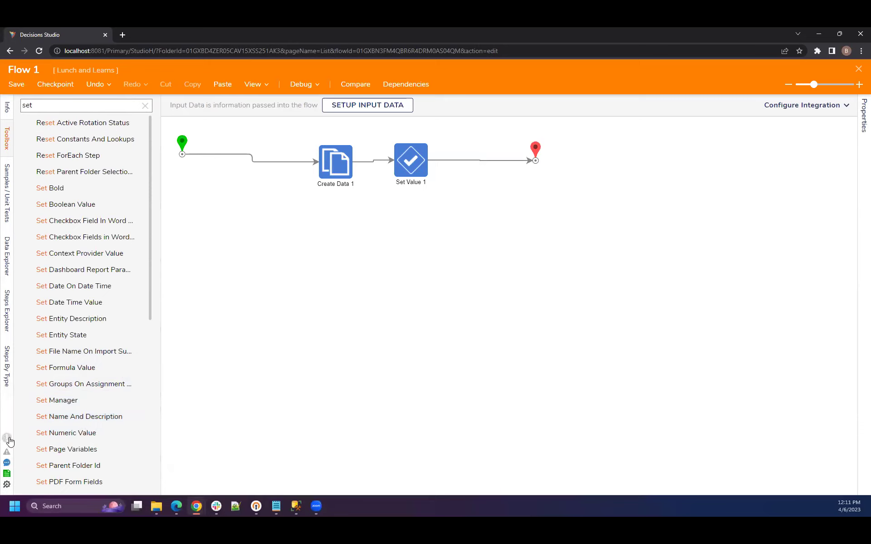
# Align Create Data 1, Set Value 1 and the end step in a straight row with the start step.
pyautogui.click(413, 173)
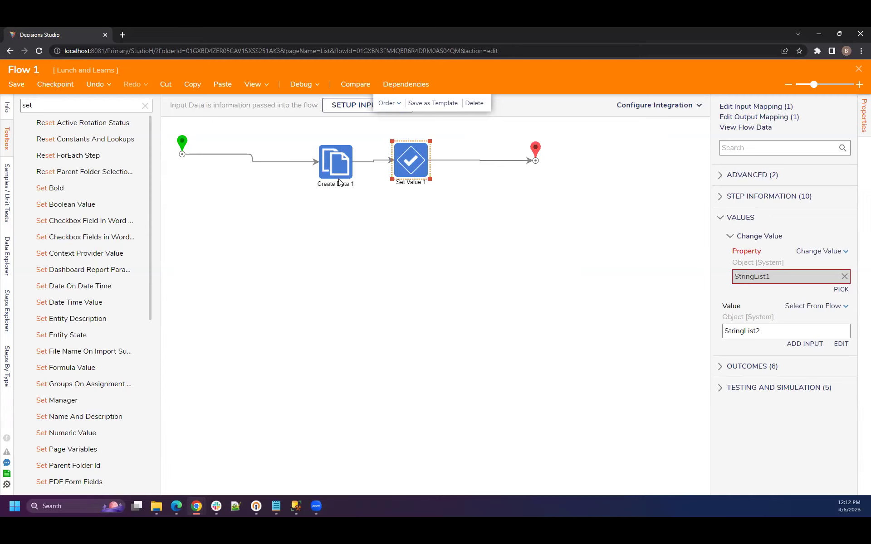
pyautogui.moveTo(341, 177); pyautogui.dragTo(341, 169)
pyautogui.moveTo(418, 159); pyautogui.dragTo(419, 154)
pyautogui.moveTo(540, 152); pyautogui.dragTo(538, 142)
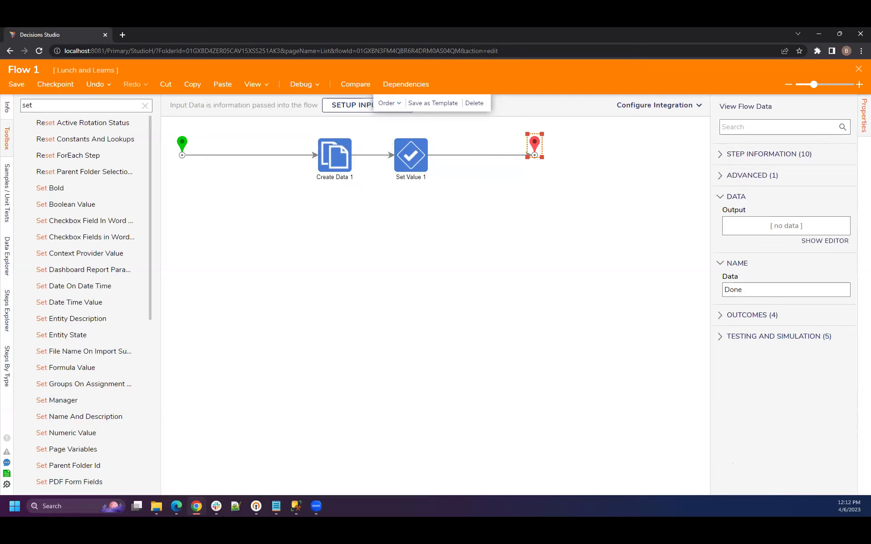
# Try Set Value 1 with AnyType turned off and the data type set to String, and turn AnyType back on.
pyautogui.click(759, 179)
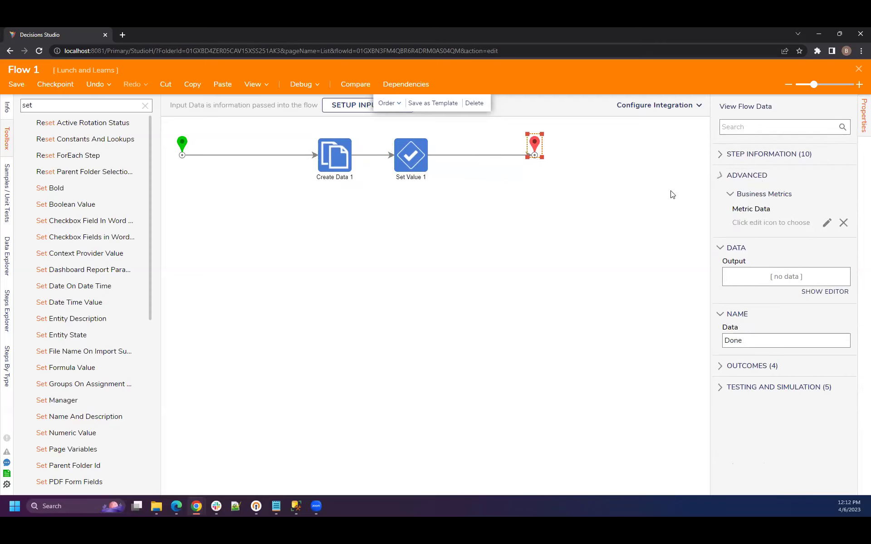
pyautogui.click(402, 162)
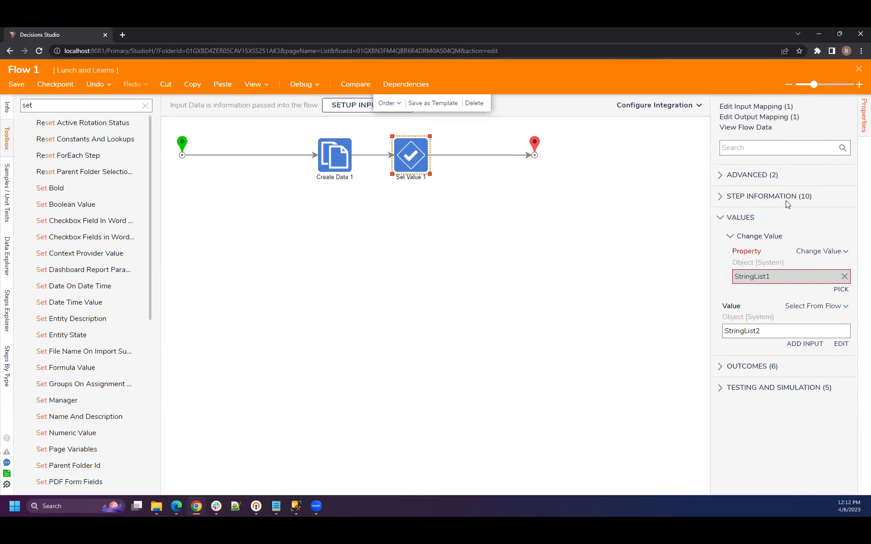
pyautogui.click(762, 178)
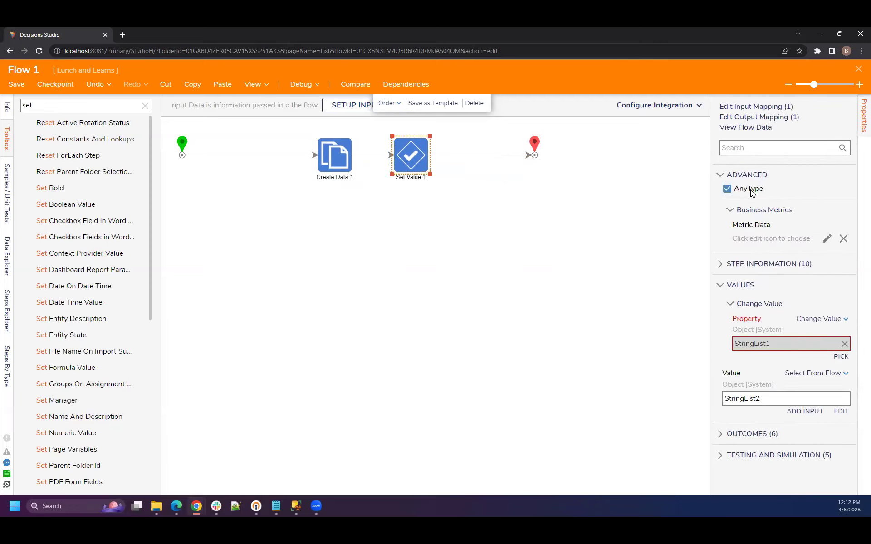
pyautogui.click(751, 191)
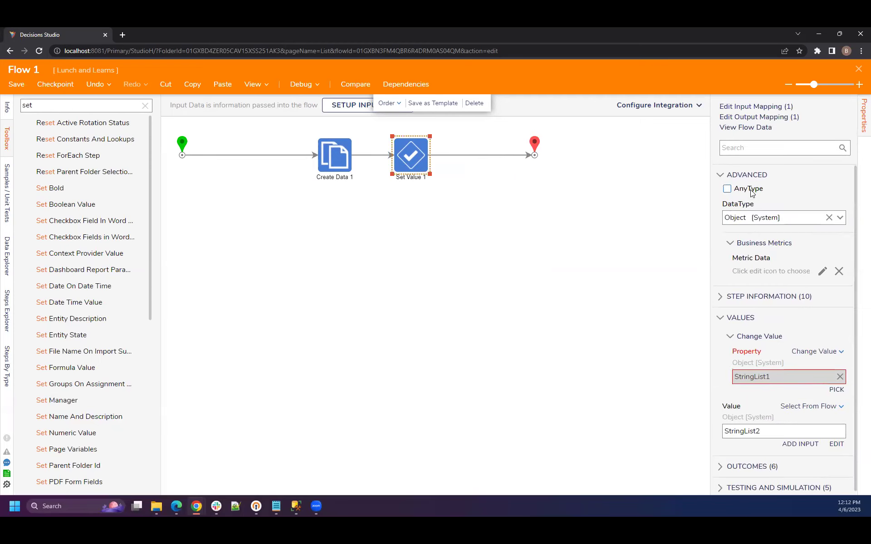
pyautogui.click(841, 218)
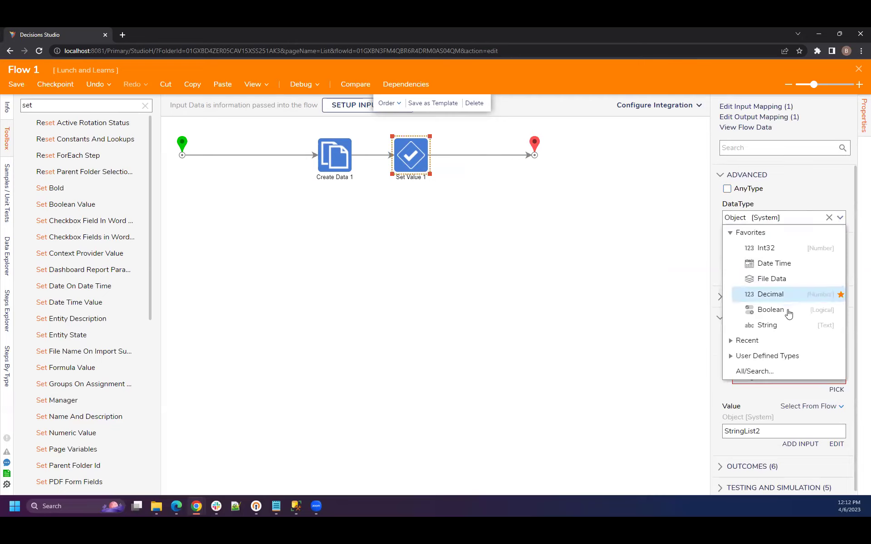
pyautogui.click(787, 324)
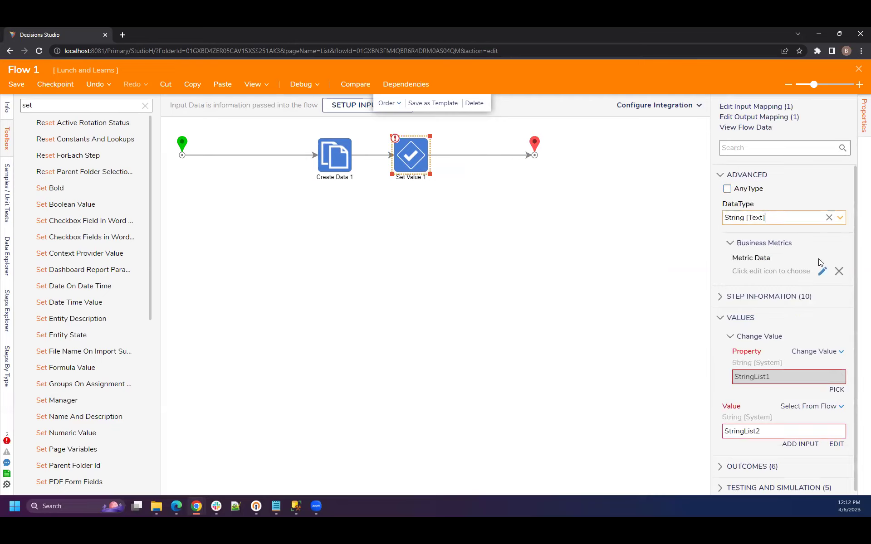
pyautogui.click(840, 219)
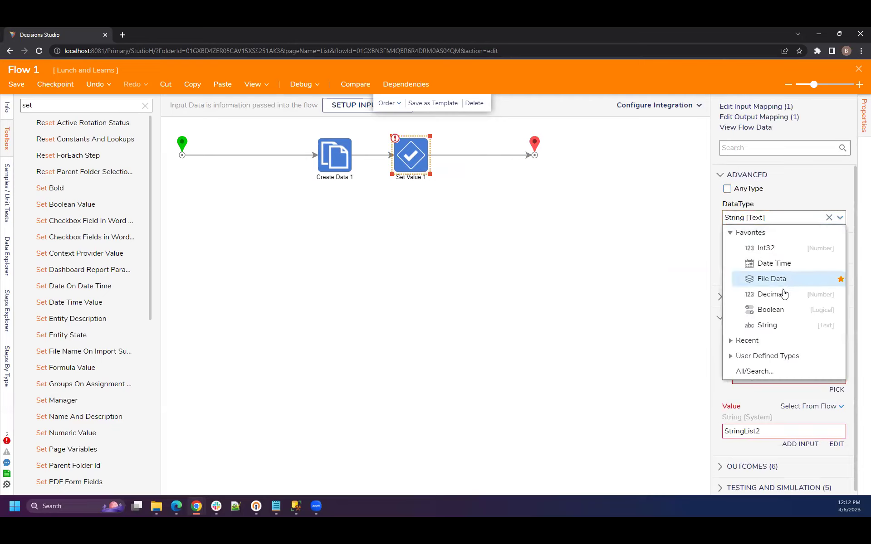
pyautogui.click(749, 189)
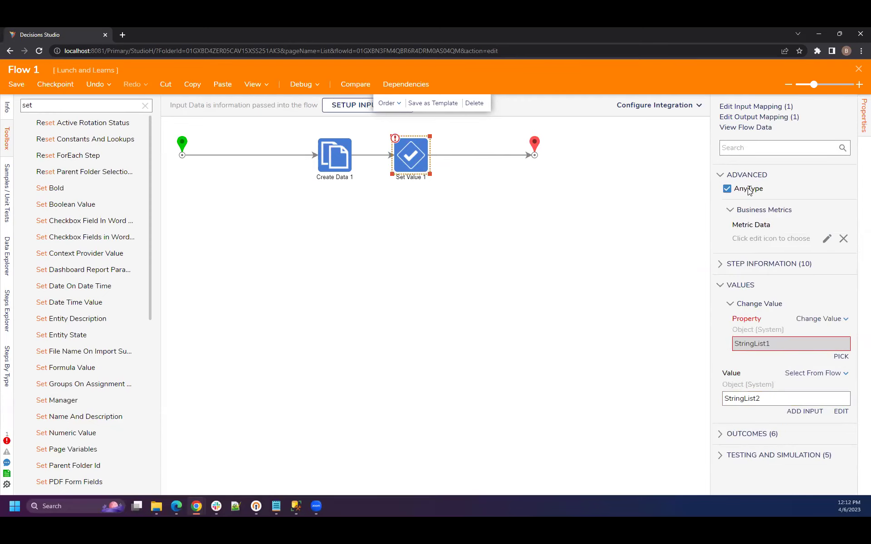
pyautogui.click(546, 215)
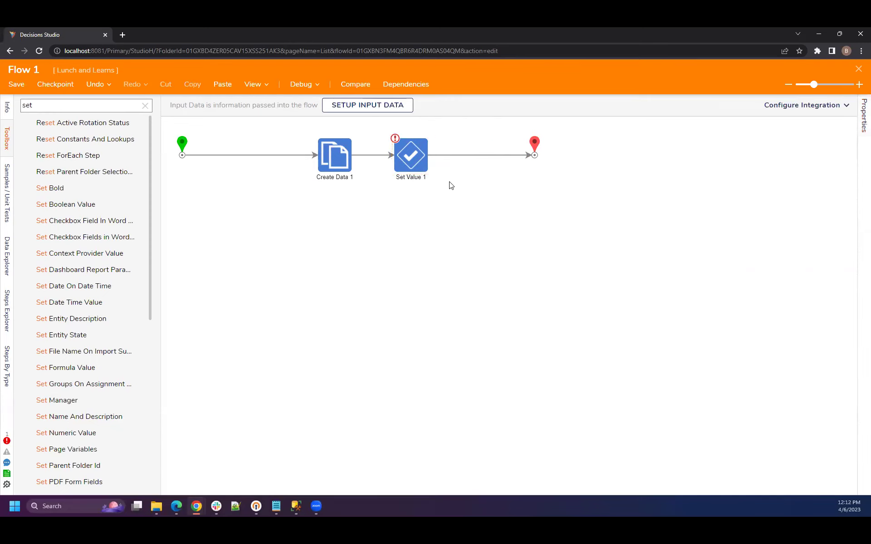
# Pick String List1 again as the property that Set Value 1 changes.
pyautogui.click(420, 168)
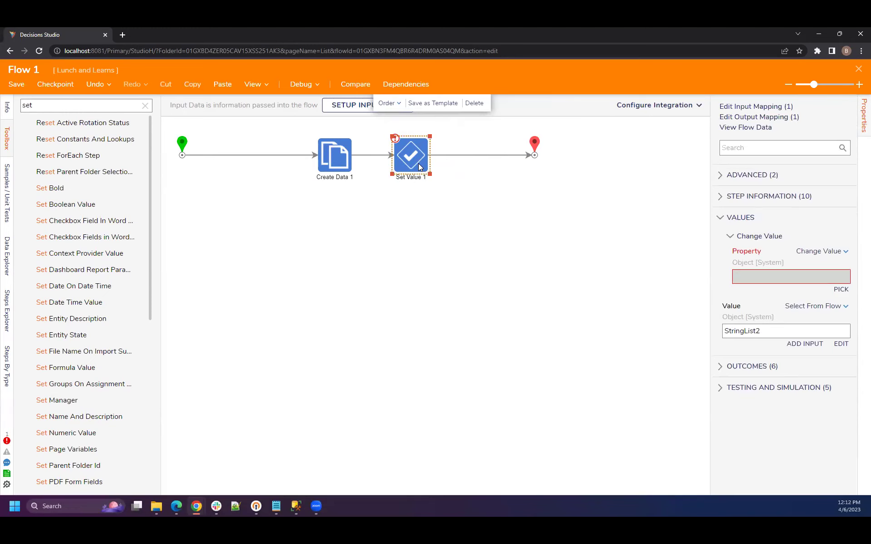
pyautogui.click(841, 289)
pyautogui.click(464, 220)
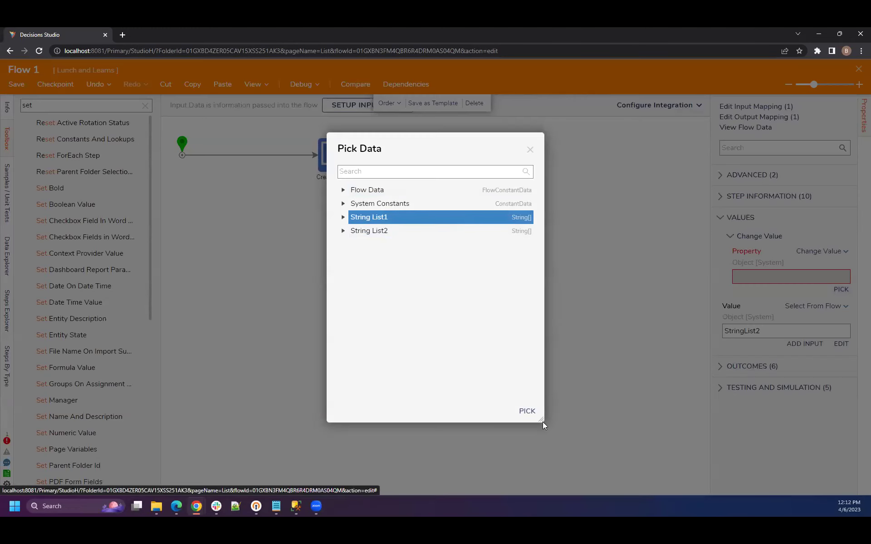
pyautogui.click(531, 411)
pyautogui.click(540, 398)
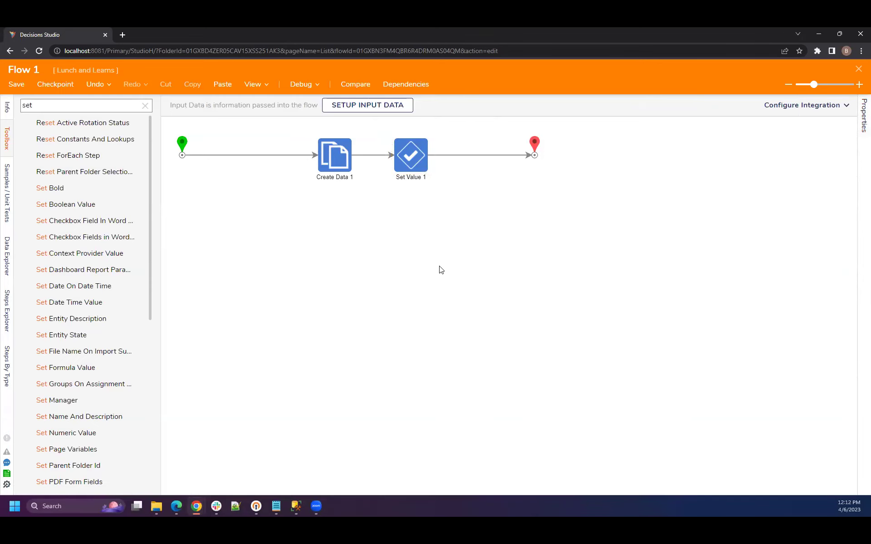
# Check the validation message on the Property mapping of Set Value 1.
pyautogui.click(413, 164)
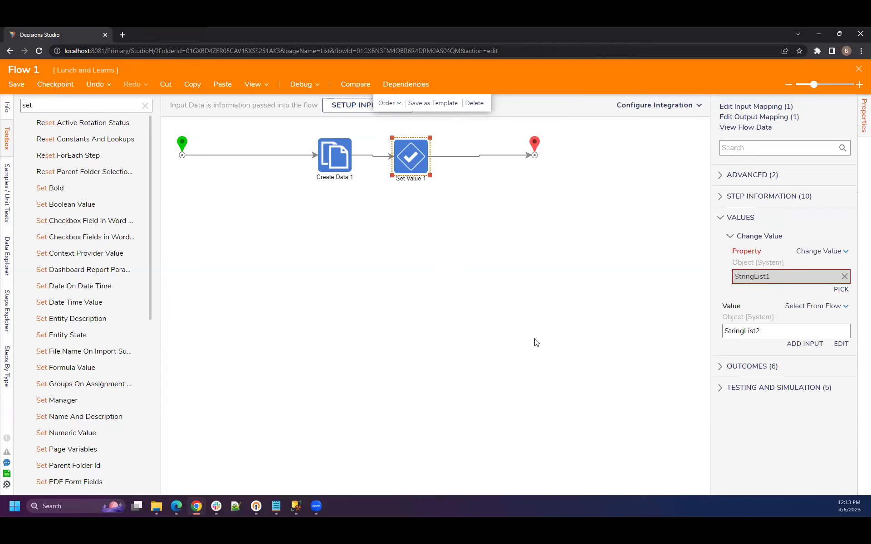
pyautogui.moveTo(742, 289)
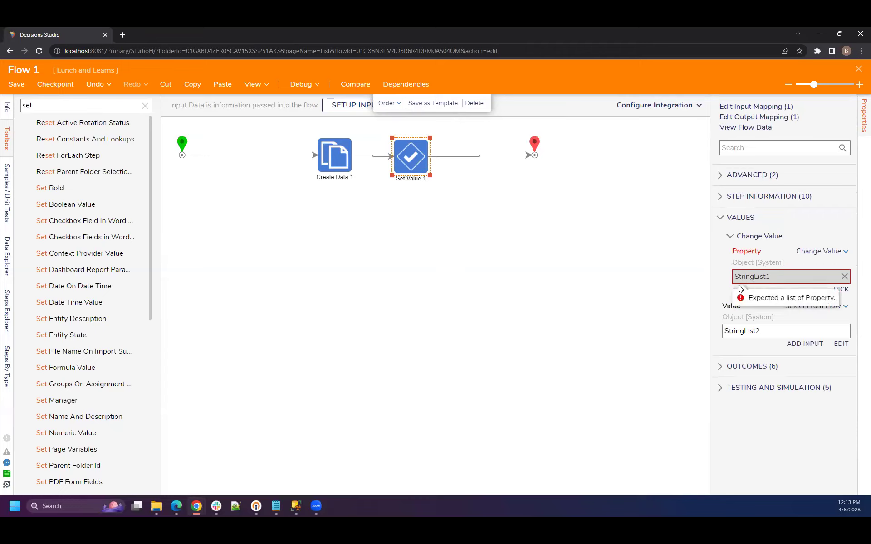
pyautogui.moveTo(711, 265); pyautogui.dragTo(655, 261)
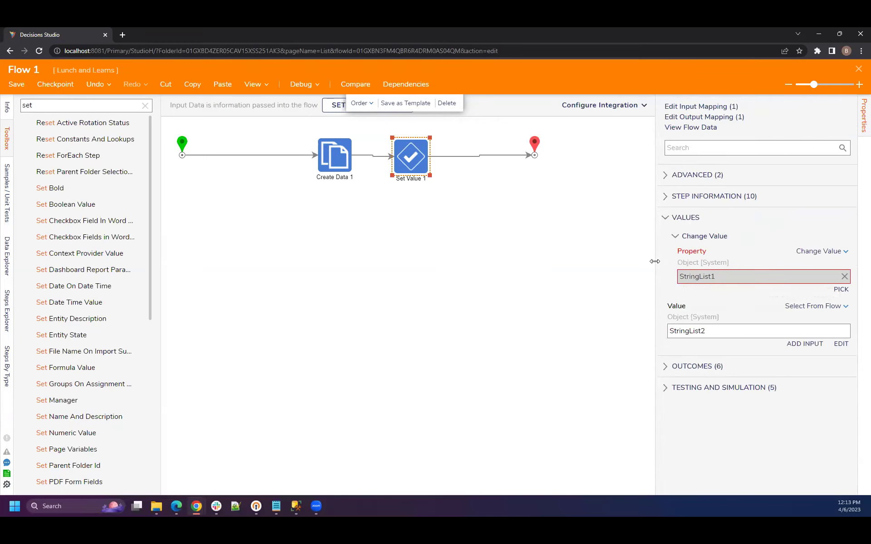
pyautogui.moveTo(700, 273)
# Save Flow 1 and close the flow designer.
pyautogui.hotkey('ctrl', 's')
pyautogui.click(549, 324)
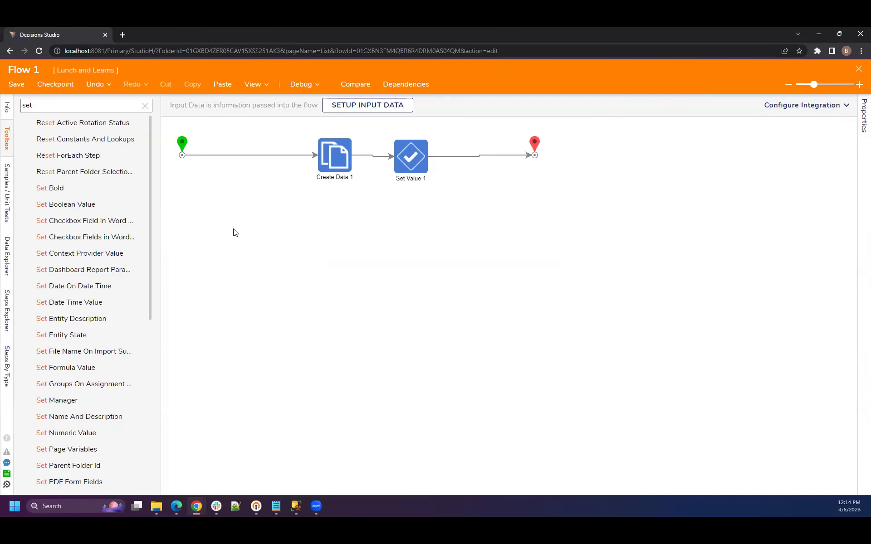
pyautogui.click(858, 71)
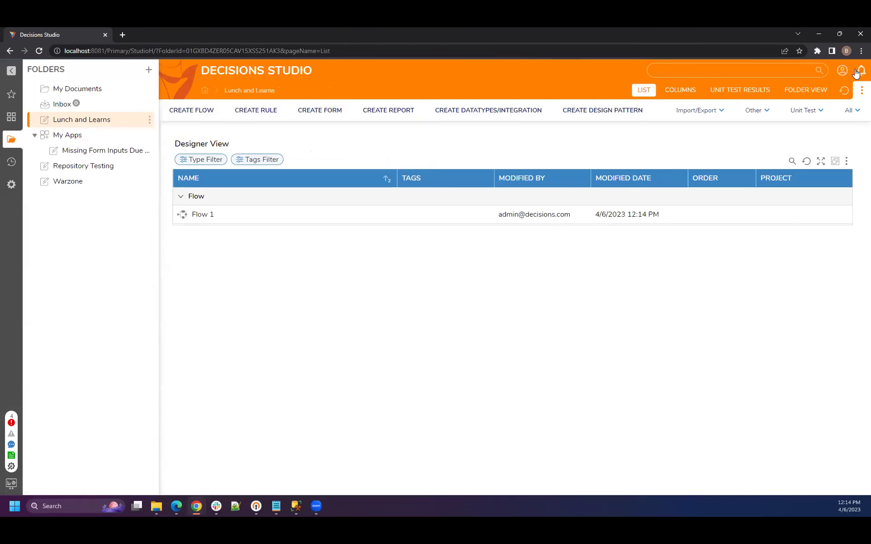
# Create a new report in the Lunch and Learns folder.
pyautogui.click(405, 113)
pyautogui.click(389, 184)
pyautogui.click(497, 205)
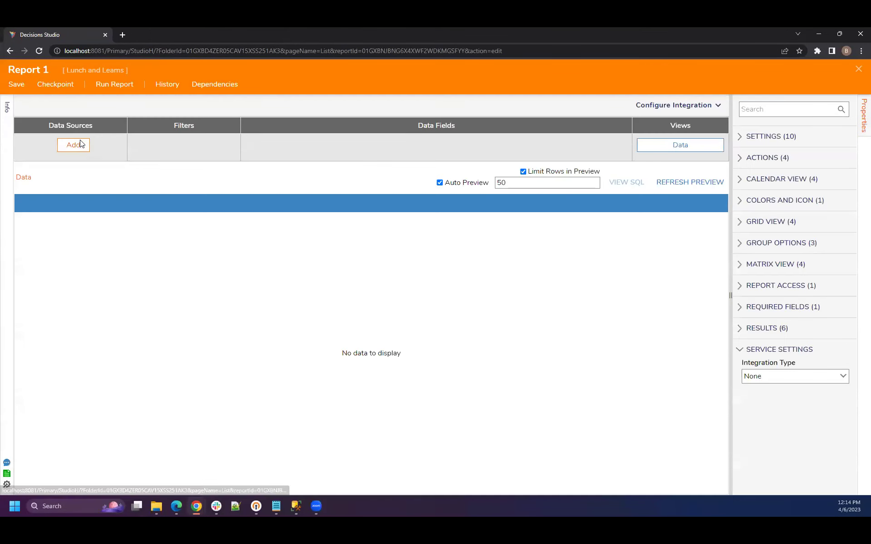
# Search the data sources for "account" and add Account Data Source to the report.
pyautogui.click(74, 145)
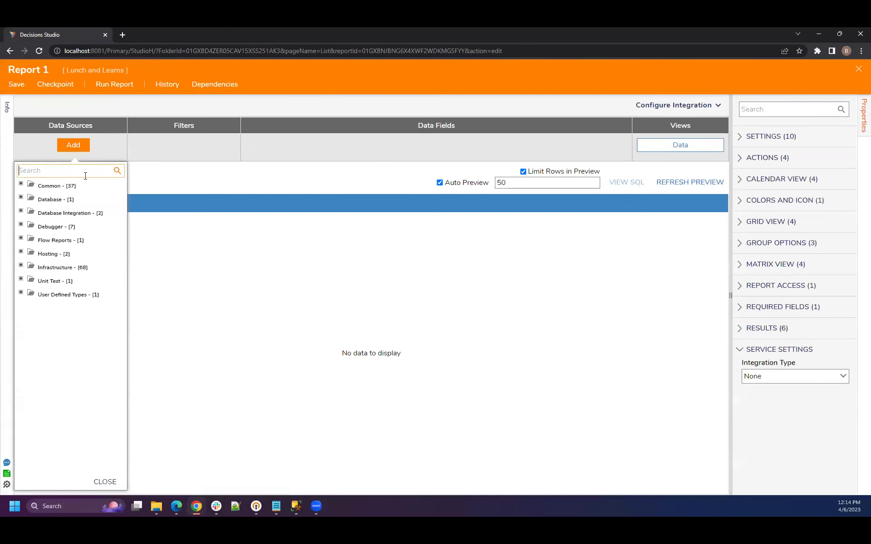
pyautogui.write('account')
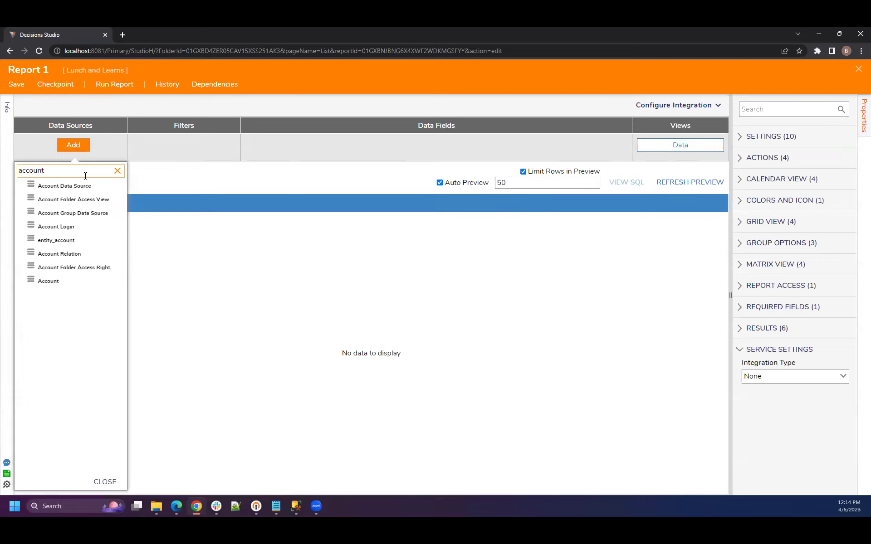
pyautogui.click(75, 186)
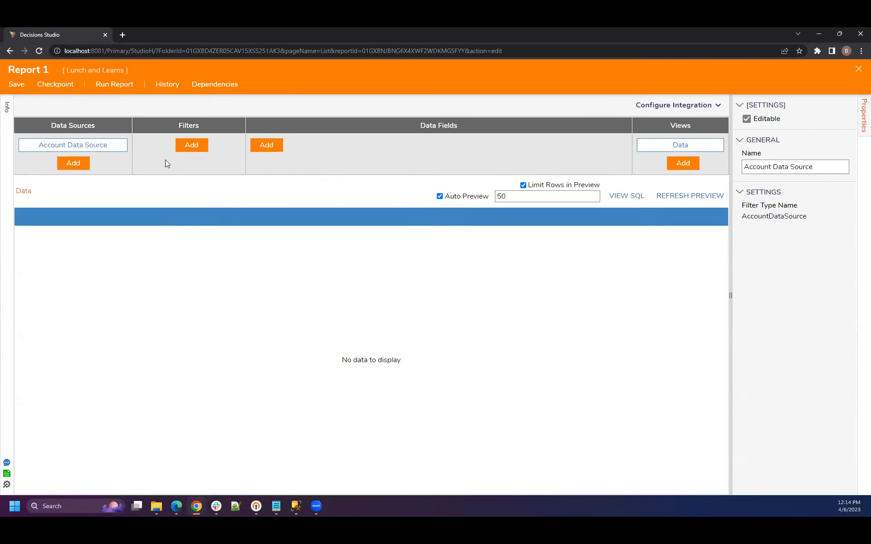
# Add the Account Id and Email Address data fields to the report and save it without notes.
pyautogui.click(265, 145)
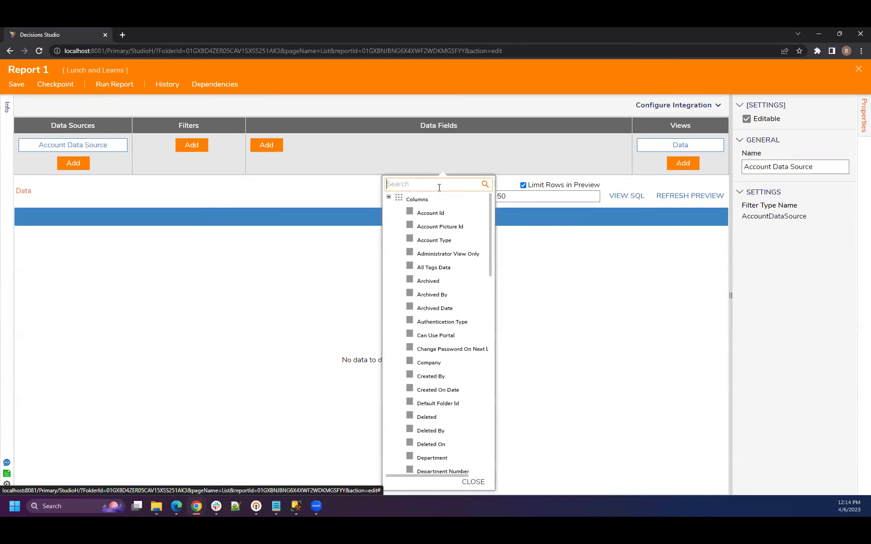
pyautogui.click(436, 215)
pyautogui.click(434, 184)
pyautogui.write('e')
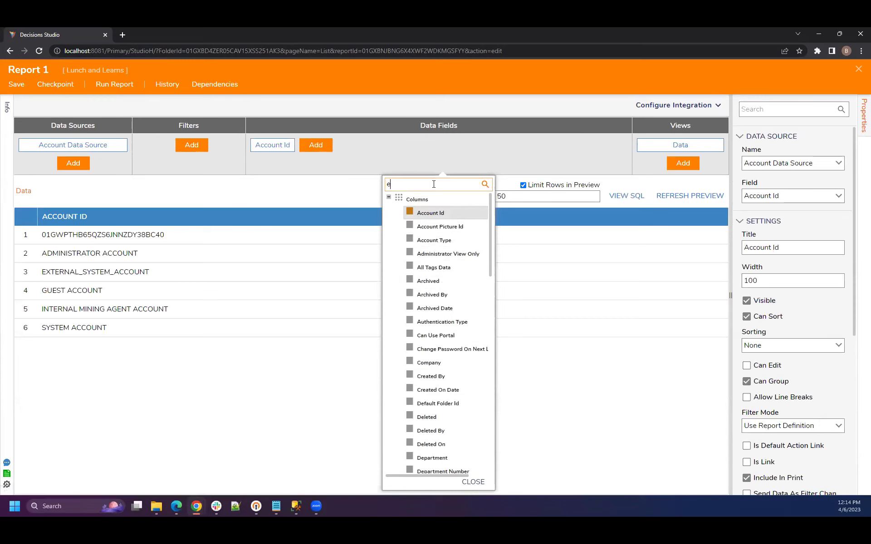
pyautogui.write('mail')
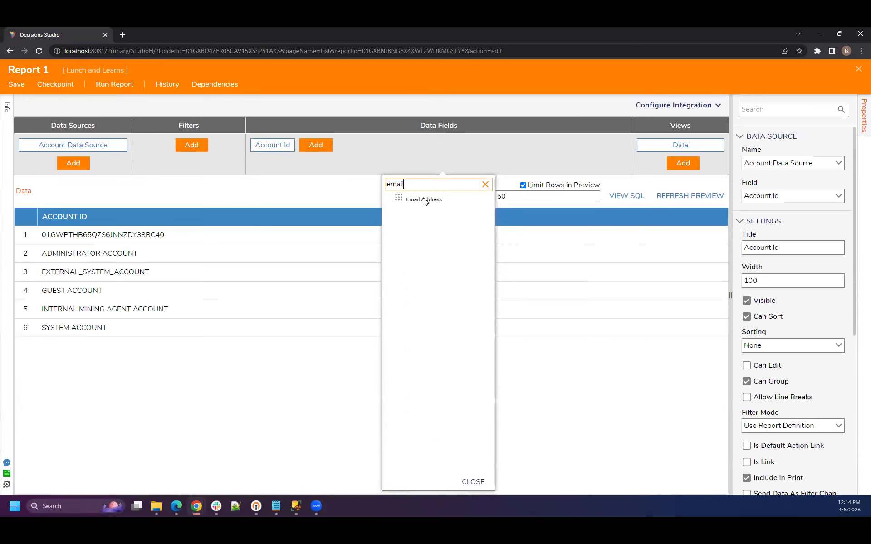
pyautogui.click(425, 194)
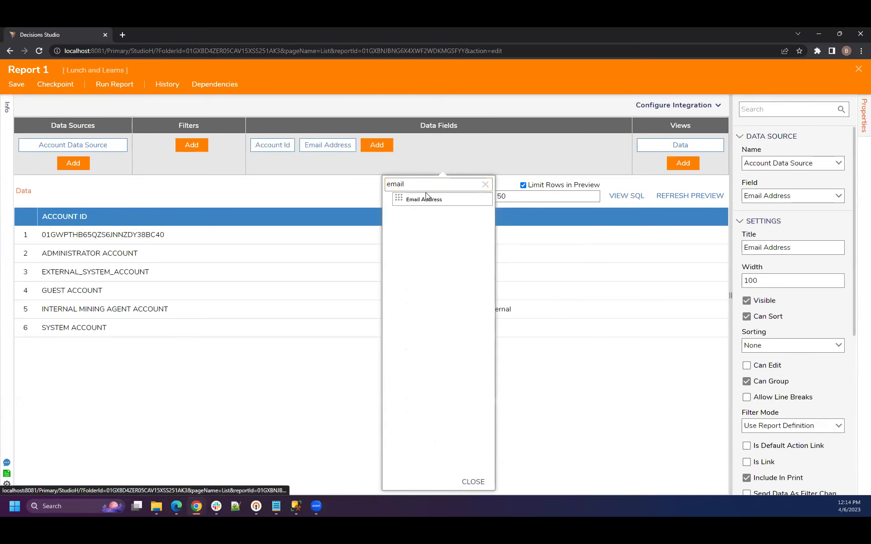
pyautogui.click(475, 481)
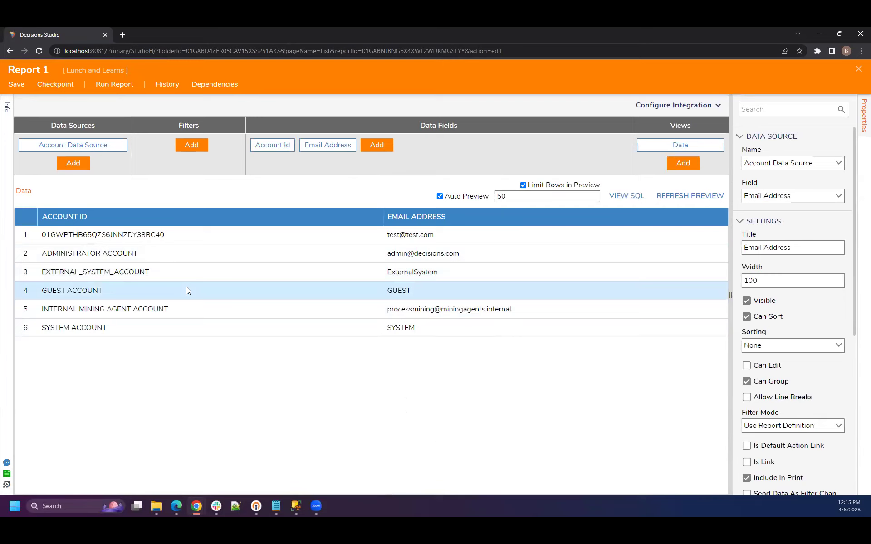
pyautogui.click(18, 87)
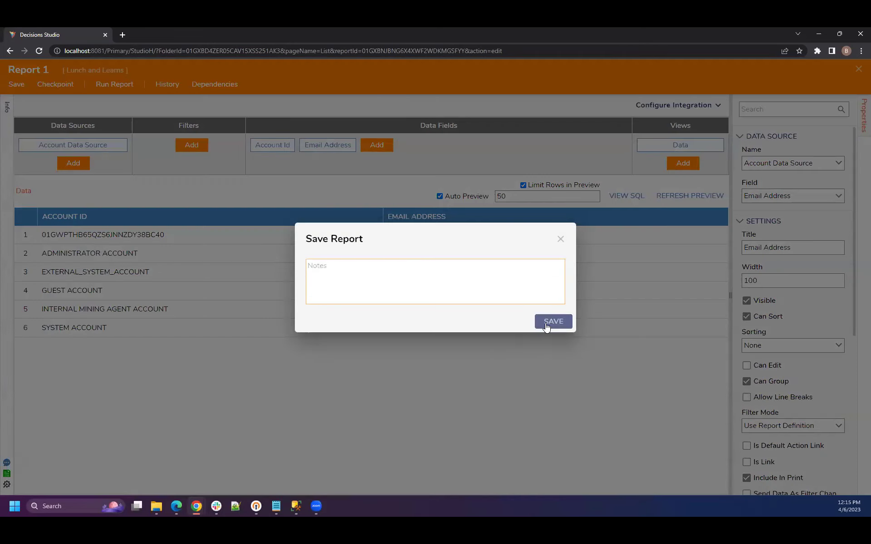
pyautogui.click(546, 323)
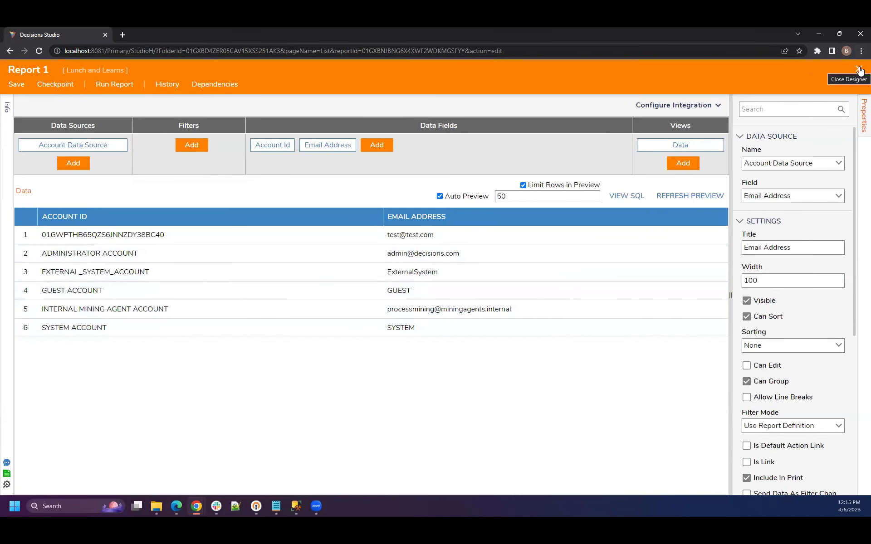
# Close and reopen Report 1, group its rows by Email Address, and save the report without notes.
pyautogui.click(859, 69)
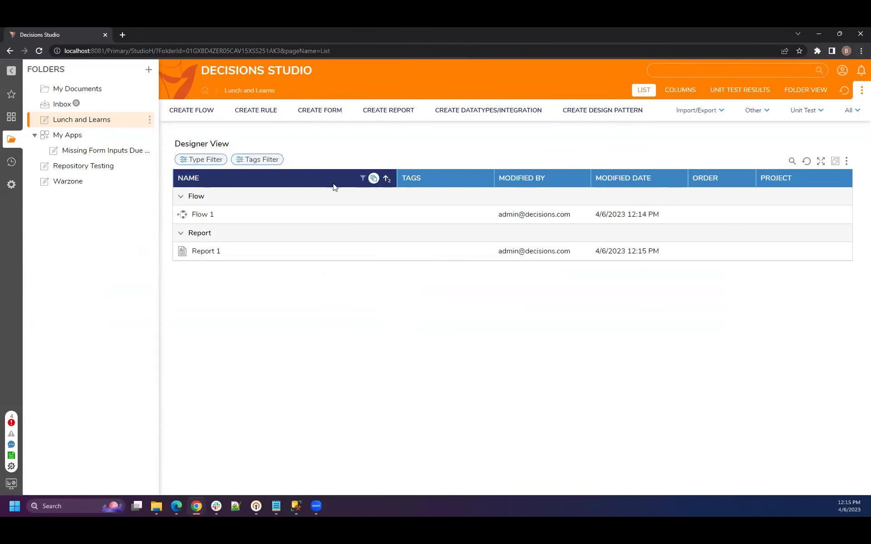
pyautogui.doubleClick(212, 253)
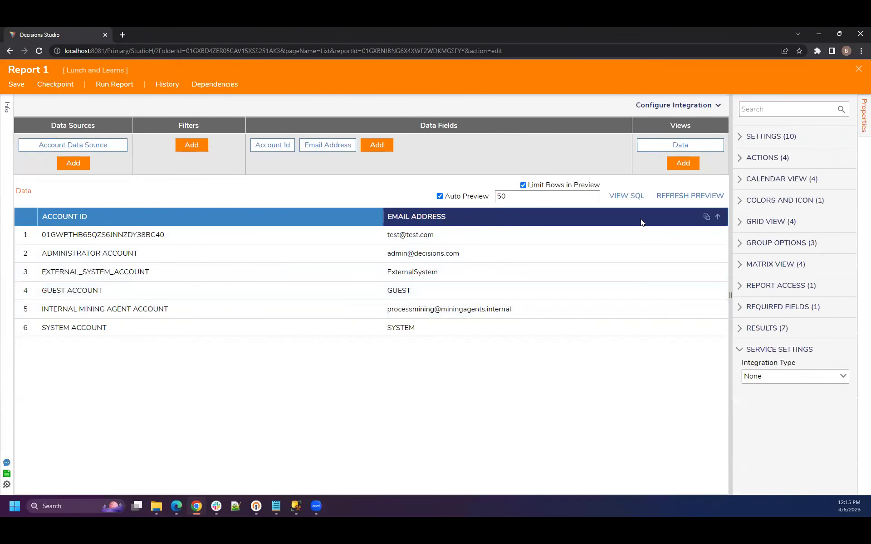
pyautogui.click(703, 219)
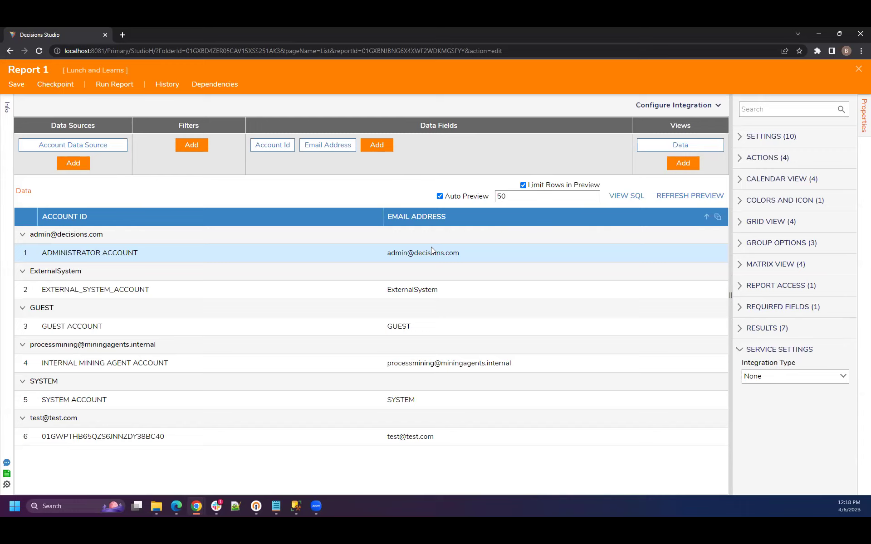
pyautogui.click(859, 71)
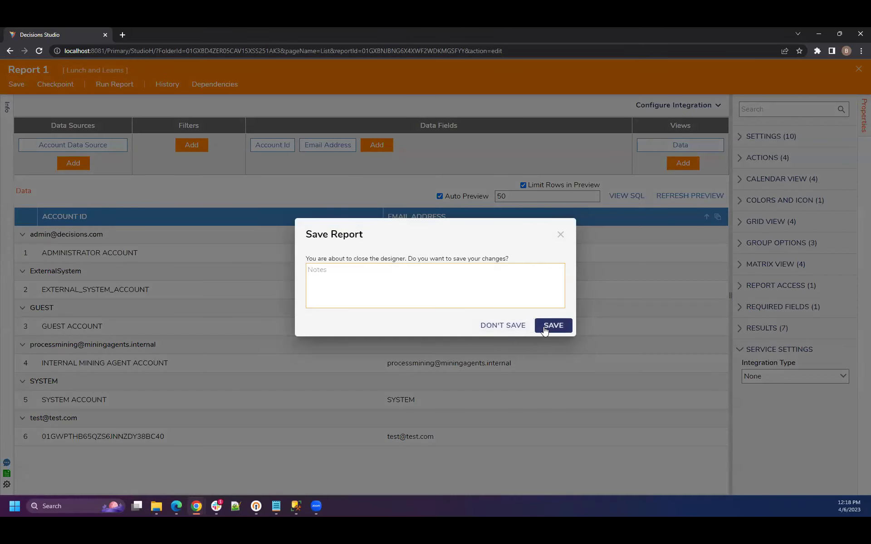
pyautogui.click(545, 330)
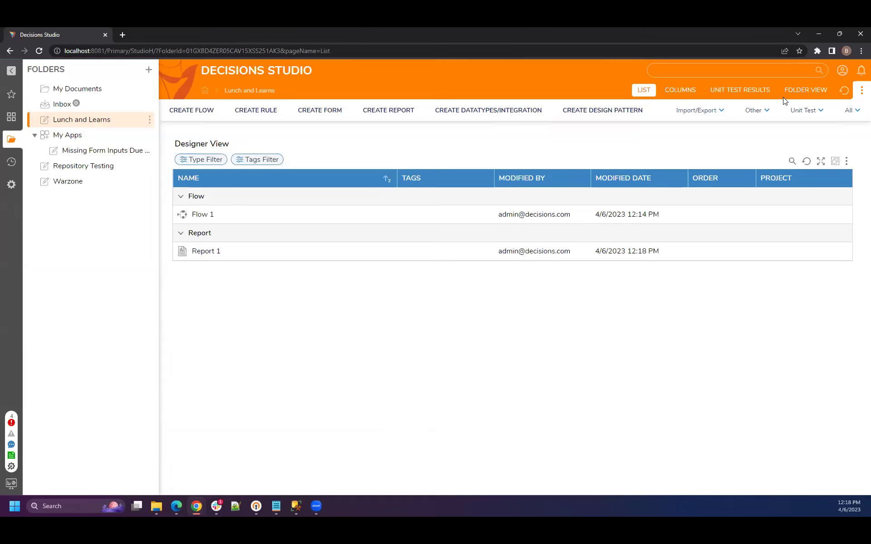
# Create a new page in the Lunch and Learns folder.
pyautogui.click(324, 111)
pyautogui.click(330, 282)
pyautogui.click(484, 308)
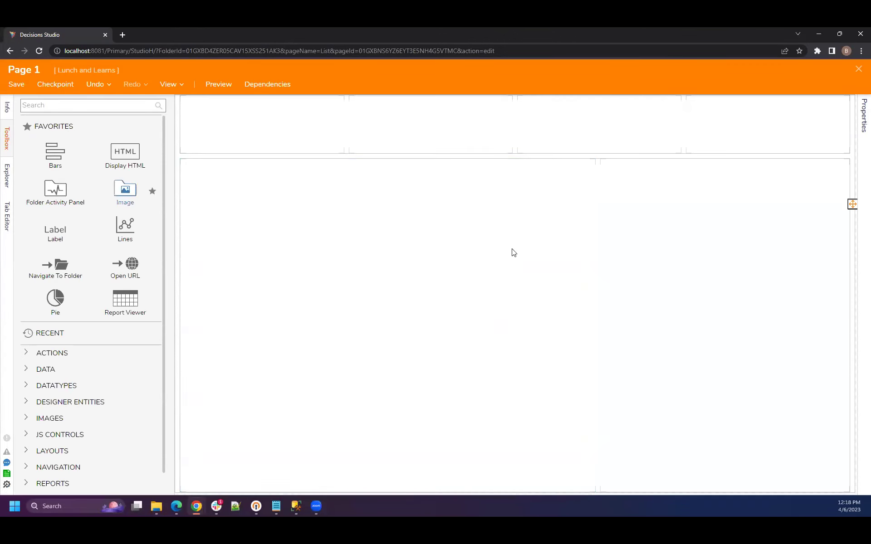
# Search the components for "report viewer" and place a Report Viewer in each of the page's two large lower areas.
pyautogui.click(87, 103)
pyautogui.write('report viewer')
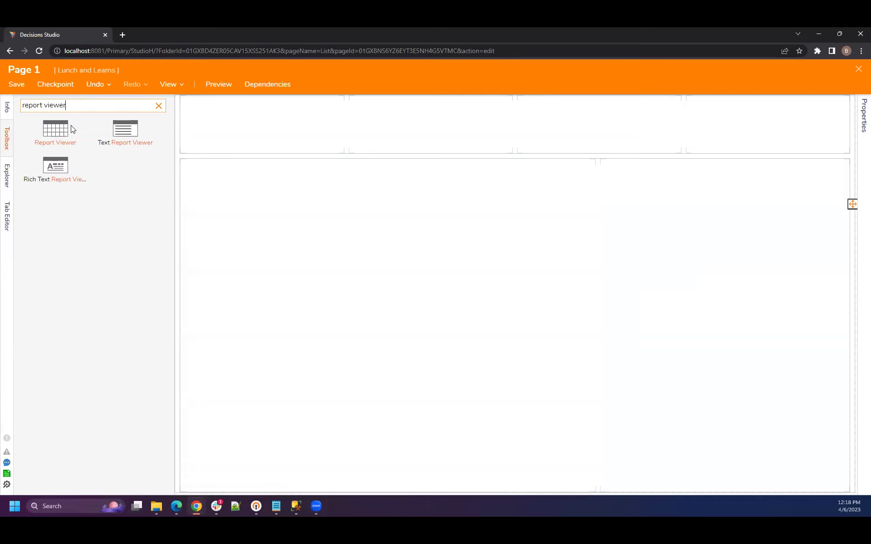
pyautogui.moveTo(71, 131); pyautogui.dragTo(635, 283)
# Assign the existing account report, Report 1, as the default report of the wider left-hand Report Viewer.
pyautogui.click(393, 302)
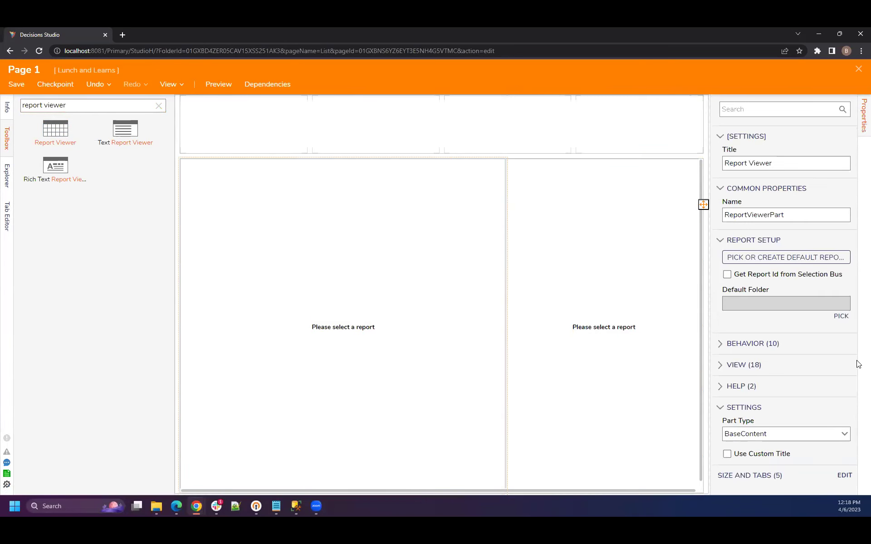
pyautogui.click(791, 257)
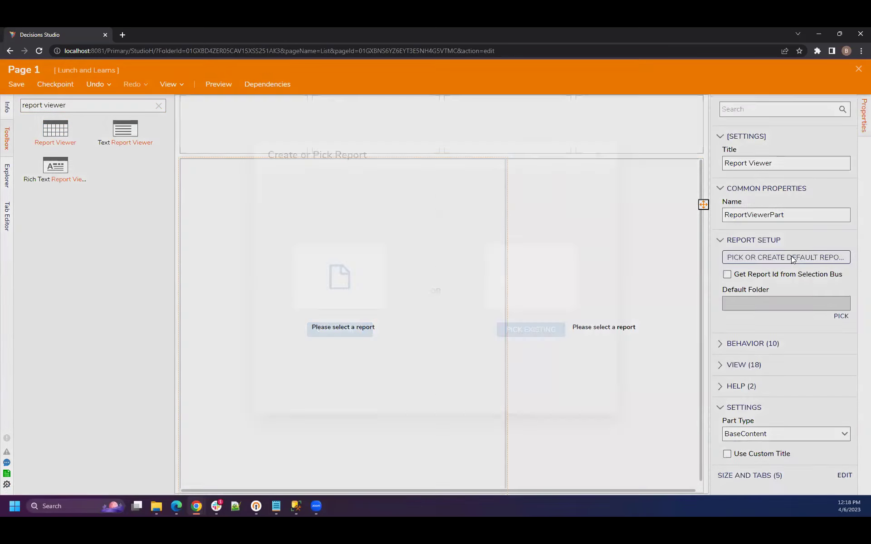
pyautogui.click(514, 271)
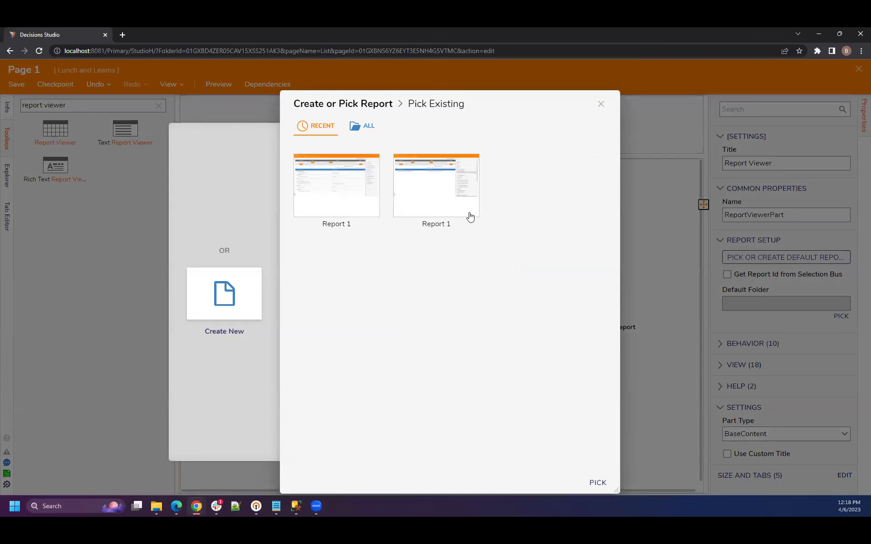
pyautogui.click(369, 202)
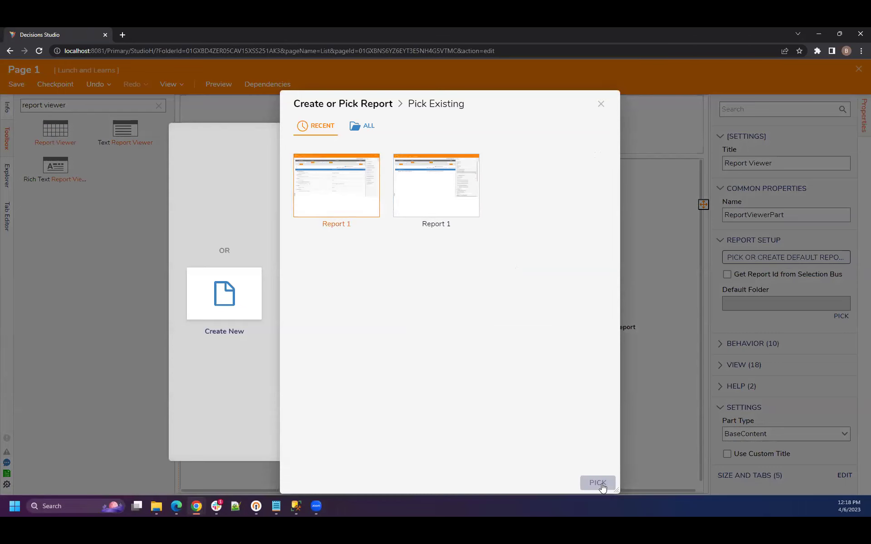
pyautogui.click(598, 483)
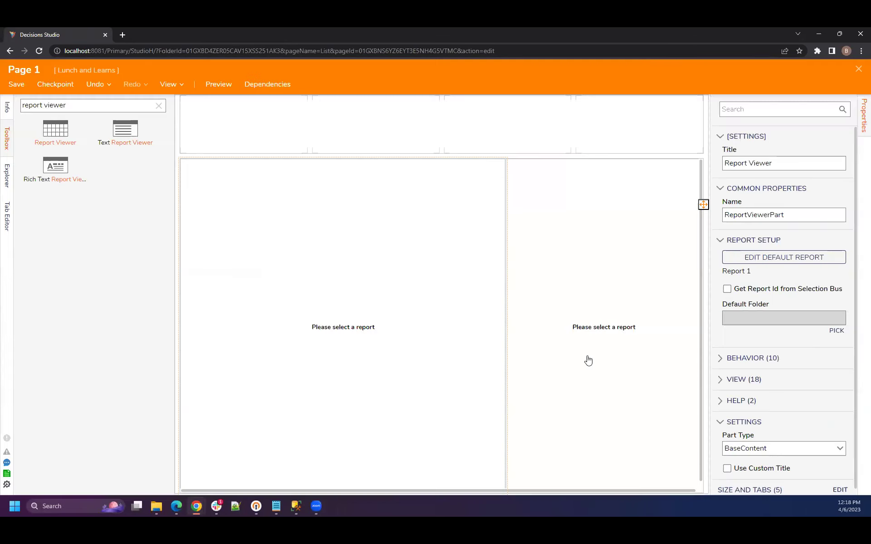
# Create a new report, Report 2, as the default report of the narrower right-hand Report Viewer.
pyautogui.click(594, 333)
pyautogui.click(786, 260)
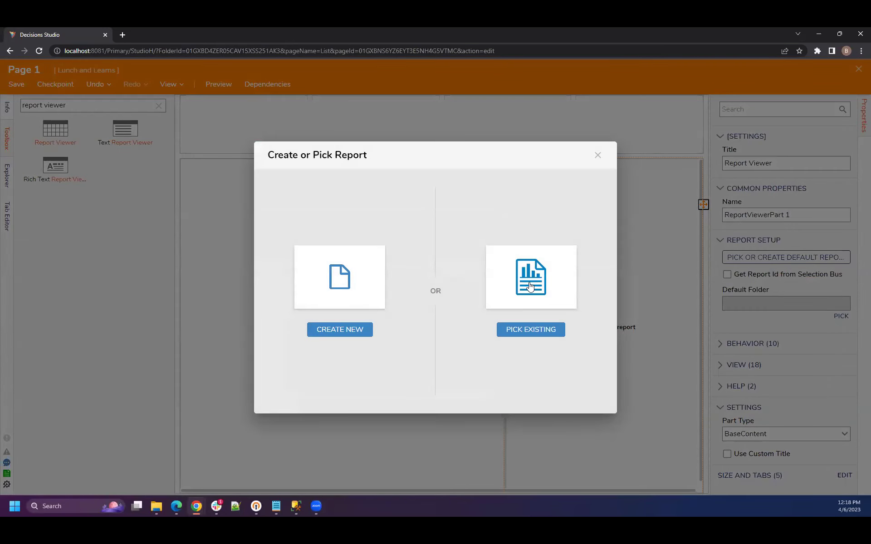
pyautogui.click(357, 292)
pyautogui.click(373, 183)
pyautogui.click(477, 195)
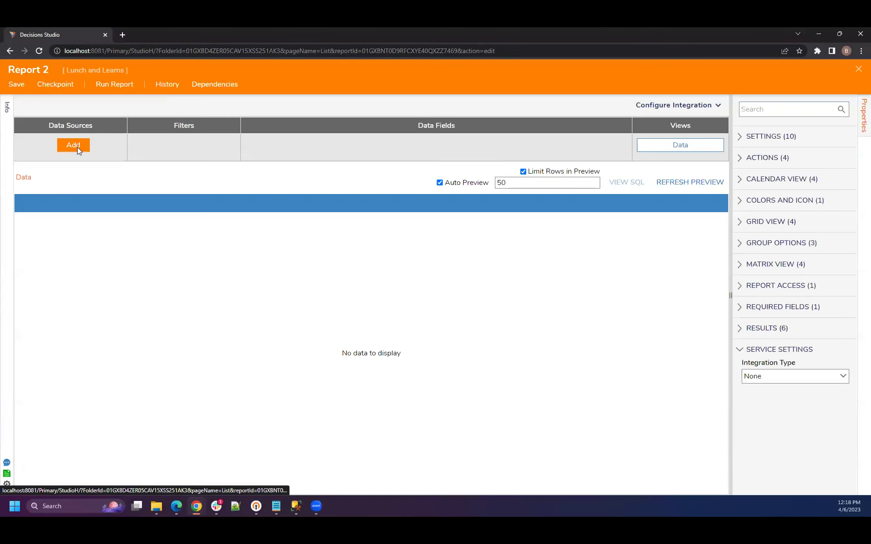
# Search the data sources for "assignment" and add Assignment Data Source to Report 2.
pyautogui.click(76, 146)
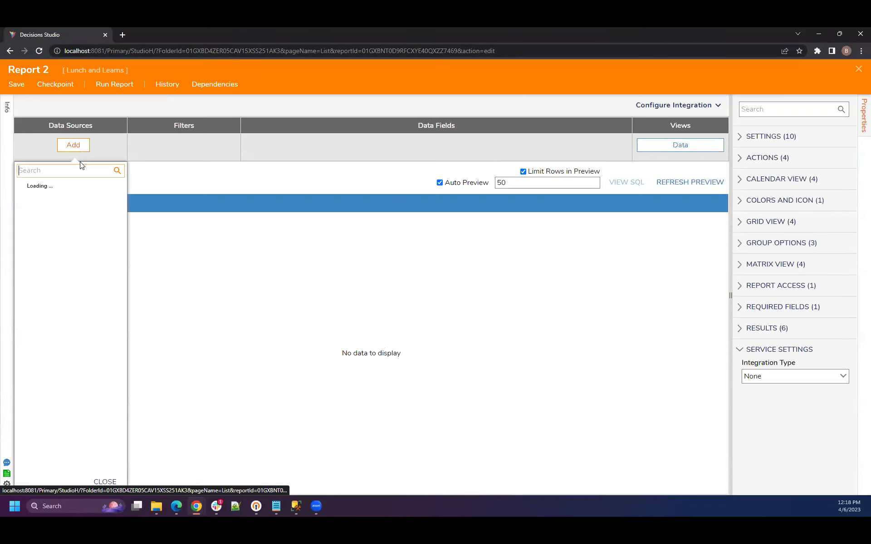
pyautogui.write('assignment')
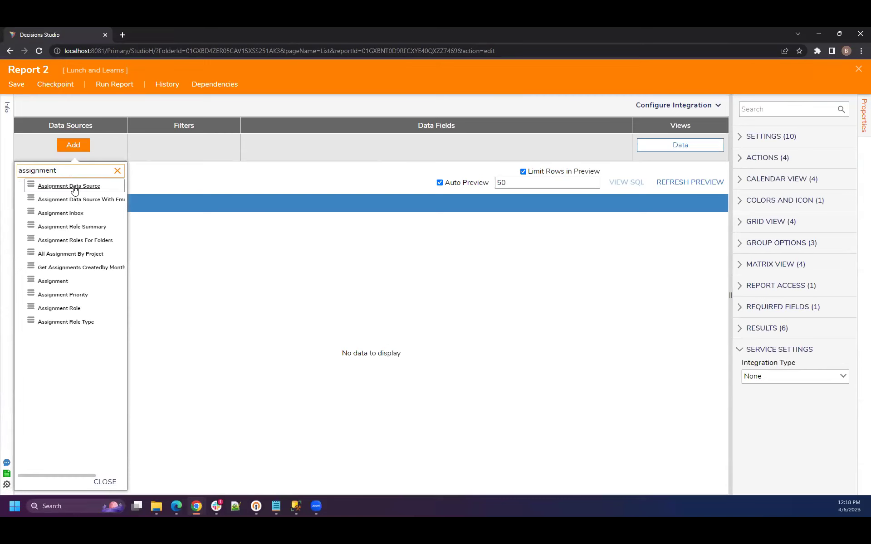
pyautogui.click(75, 189)
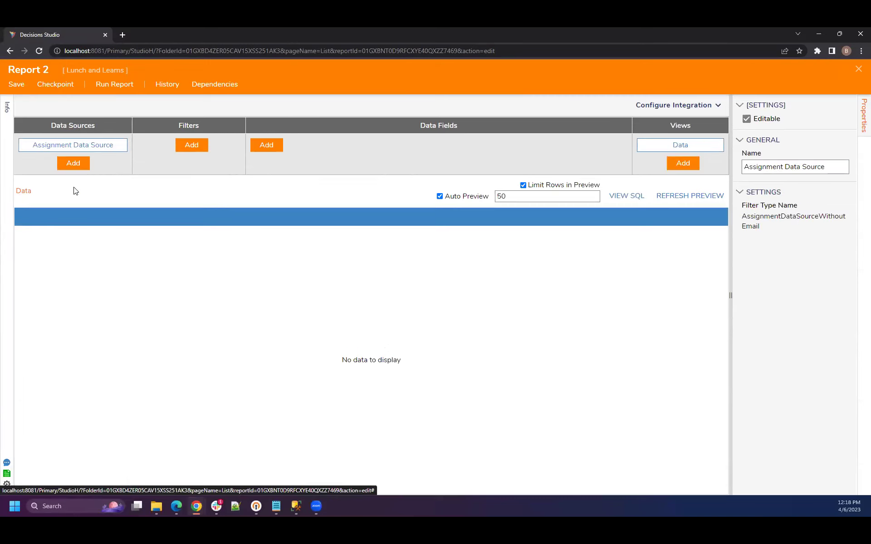
# Add the Assignment Id and Completed By data fields to Report 2.
pyautogui.click(260, 148)
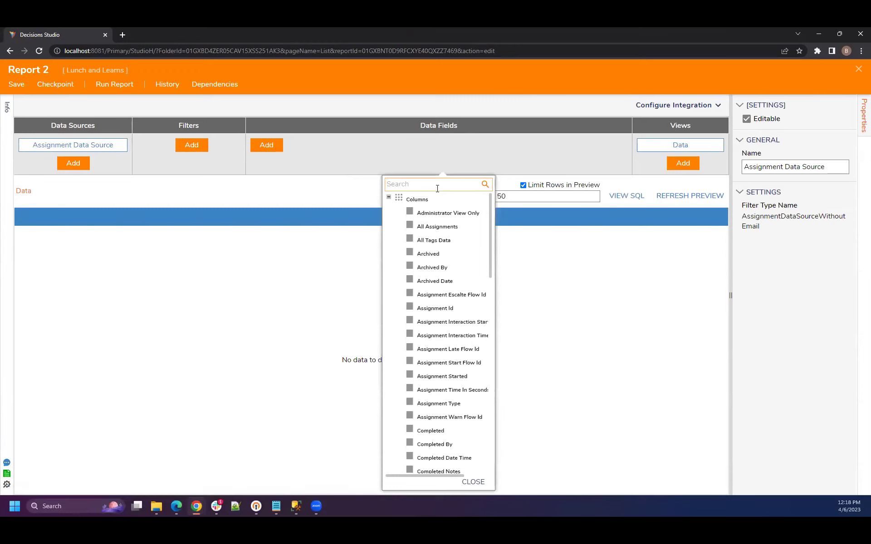
pyautogui.click(436, 307)
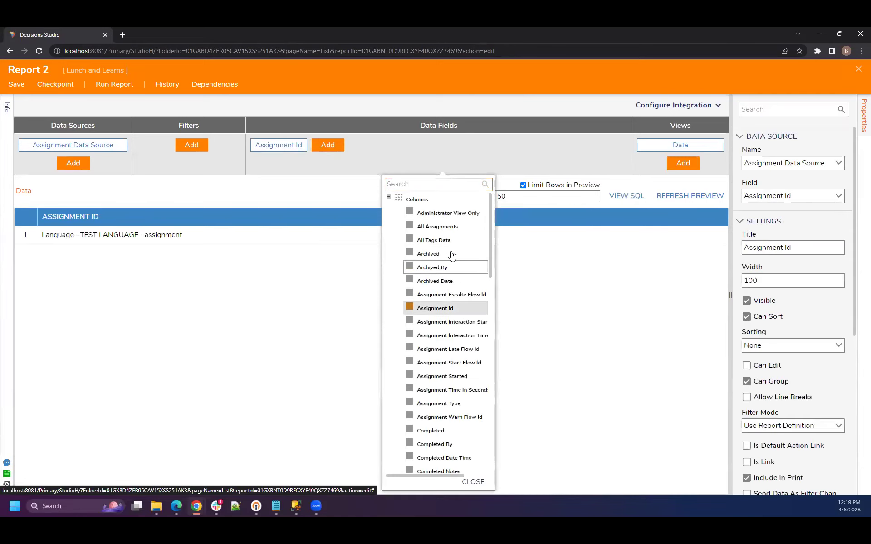
pyautogui.scroll(-2, 454, 249)
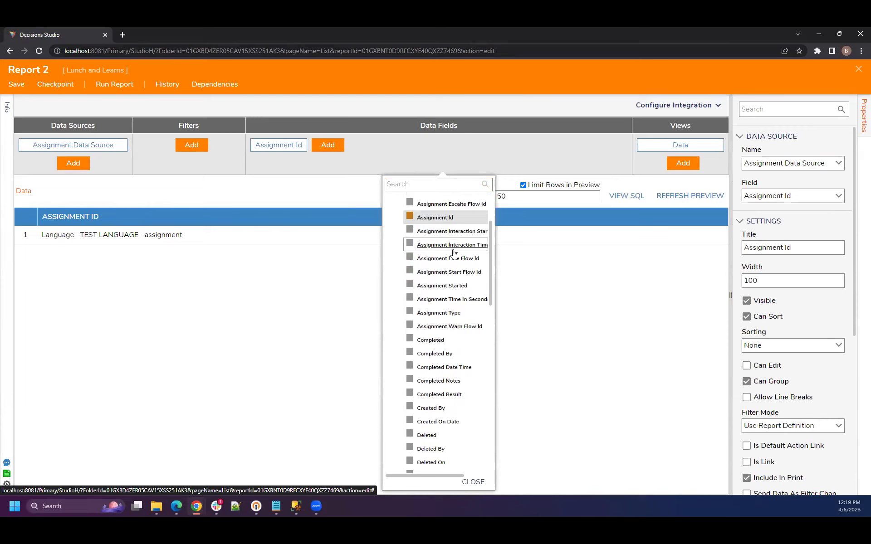
pyautogui.click(435, 353)
pyautogui.click(324, 329)
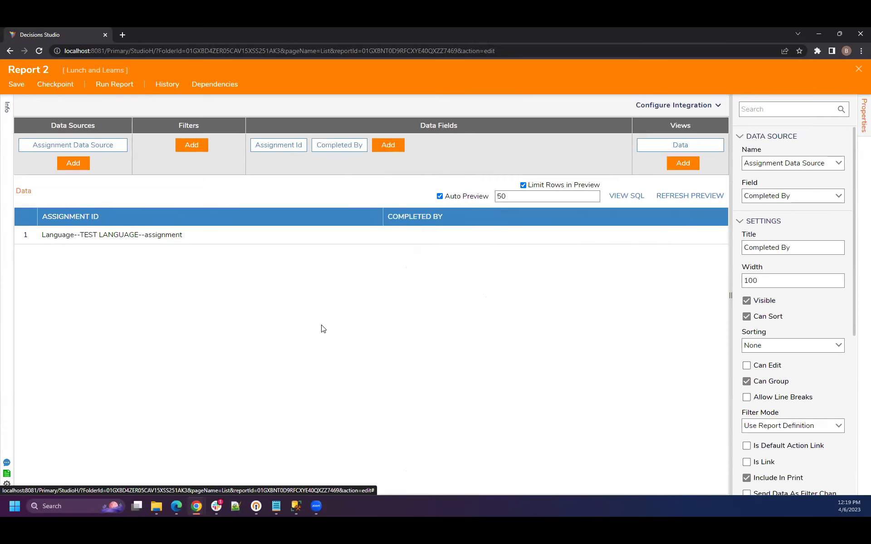
# Save Report 2 without notes and close it, and save and close Page 1.
pyautogui.click(14, 87)
pyautogui.click(556, 323)
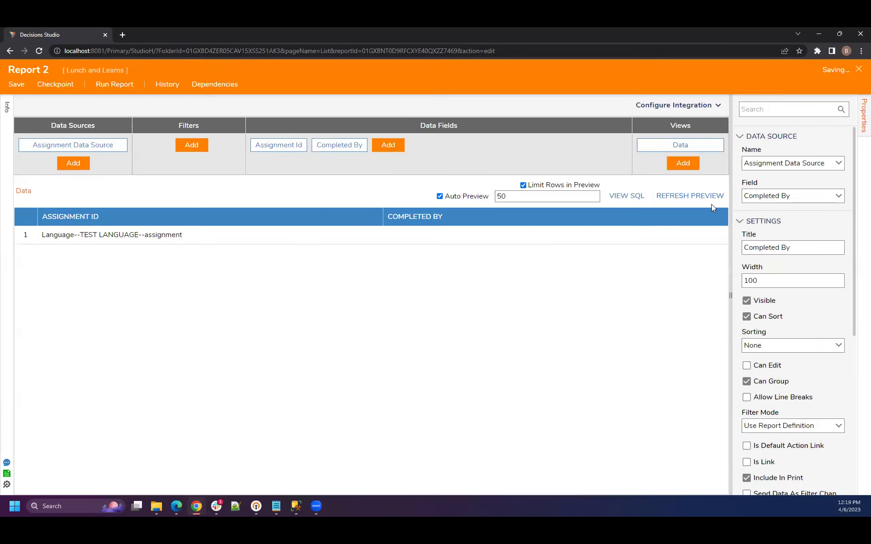
pyautogui.click(858, 69)
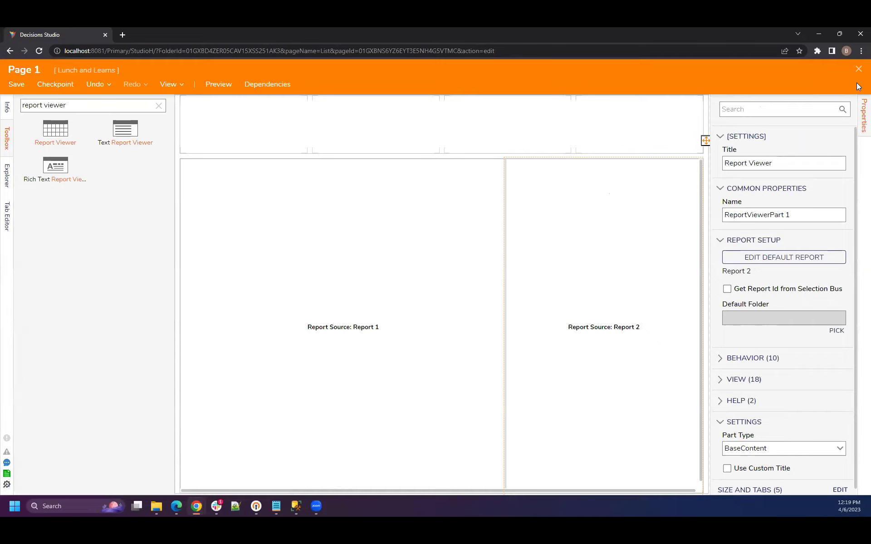
pyautogui.click(857, 67)
pyautogui.click(551, 330)
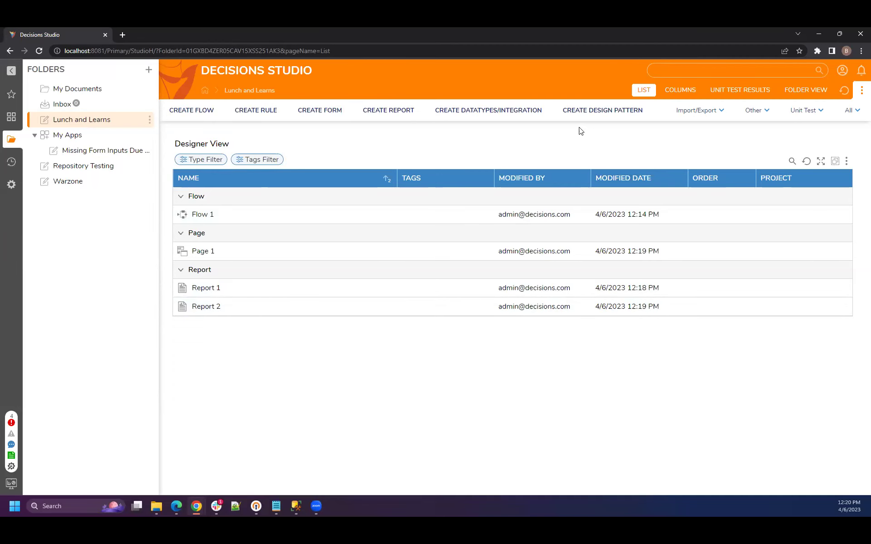
# Review the User Defined Types available for creating data types and integrations, and close the dialog without creating one.
pyautogui.click(516, 112)
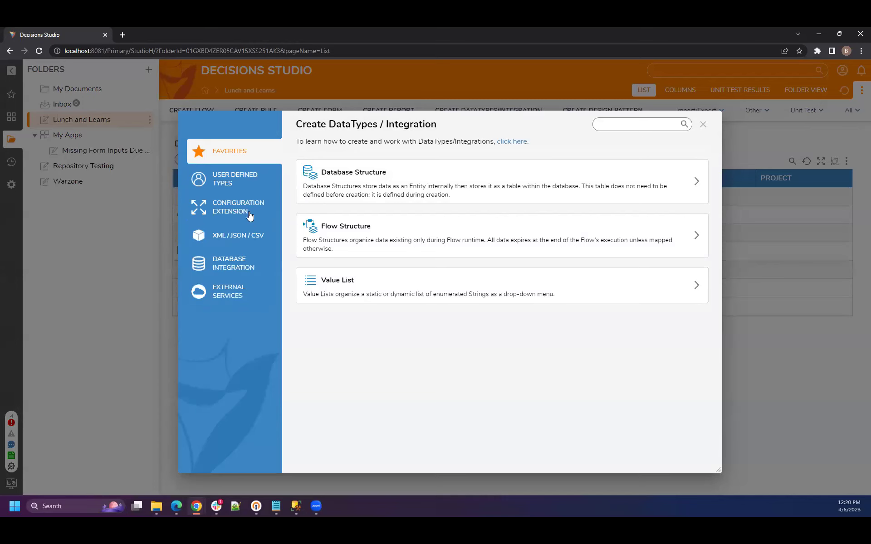
pyautogui.click(249, 186)
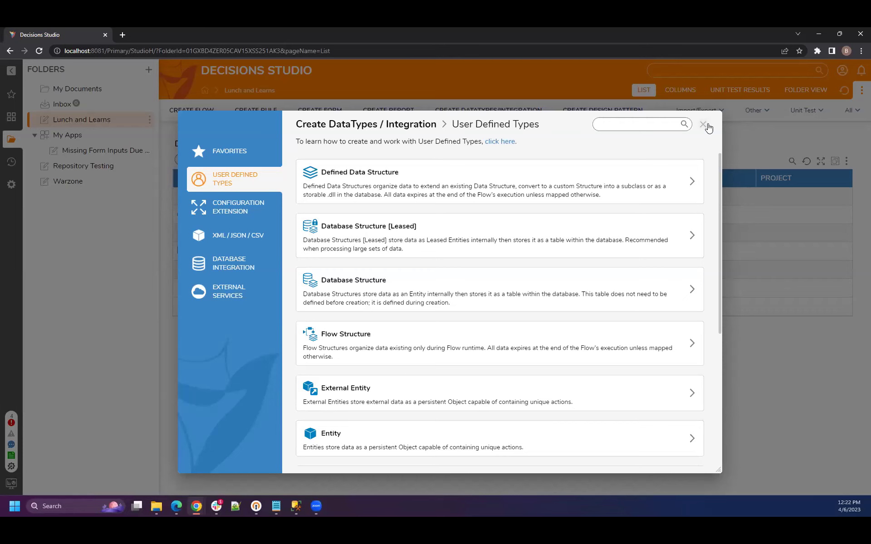
pyautogui.click(704, 125)
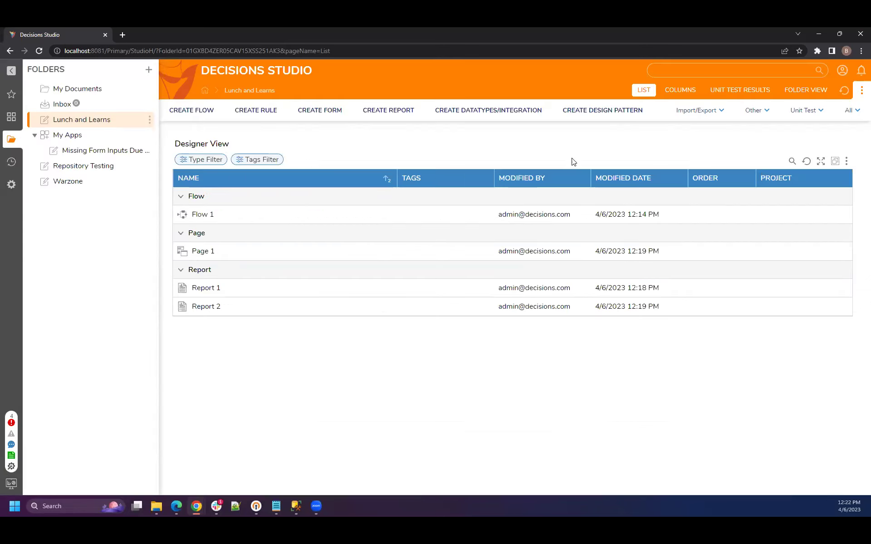
# Reopen Page 1 and open the right-hand Report Viewer's default report, Report 2, for editing.
pyautogui.doubleClick(212, 252)
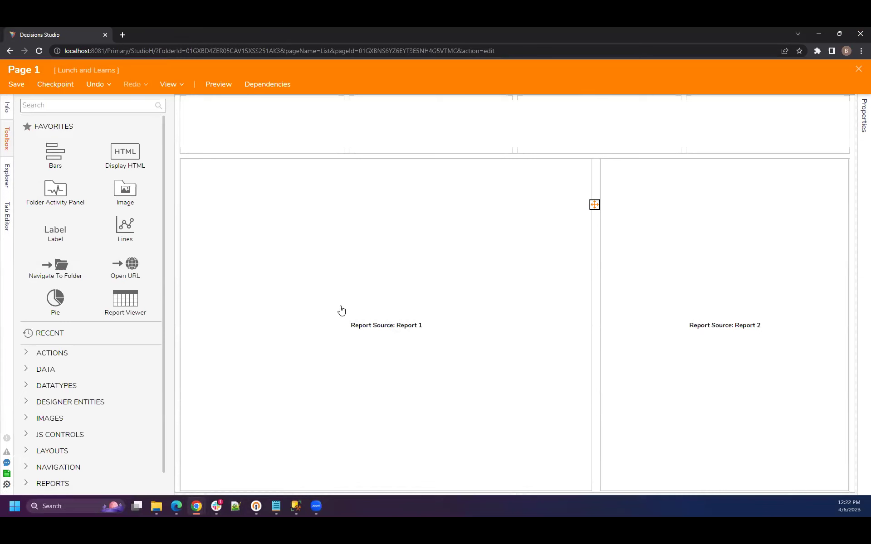
pyautogui.click(340, 309)
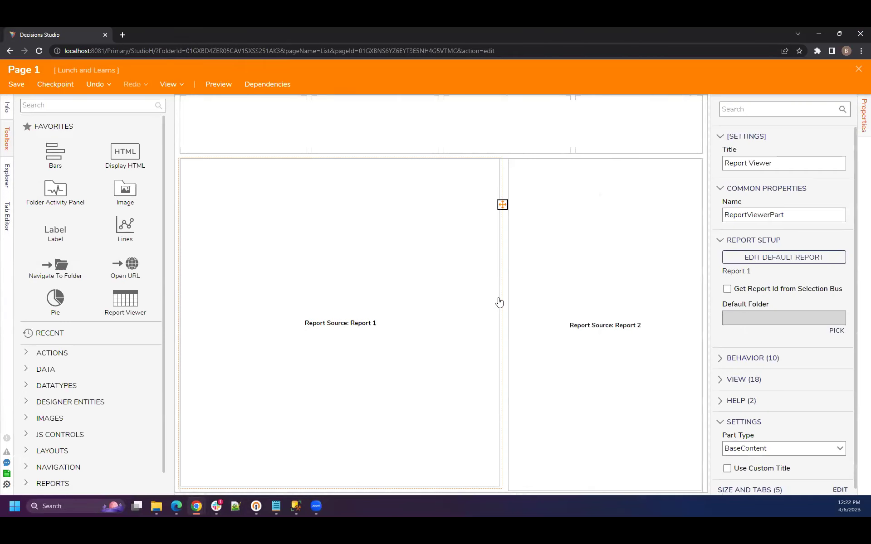
pyautogui.scroll(-1, 790, 259)
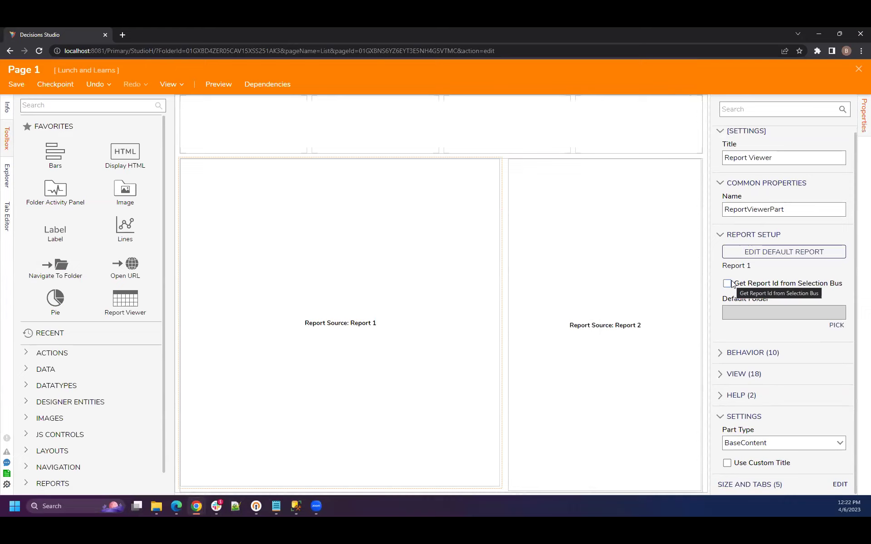
pyautogui.click(631, 300)
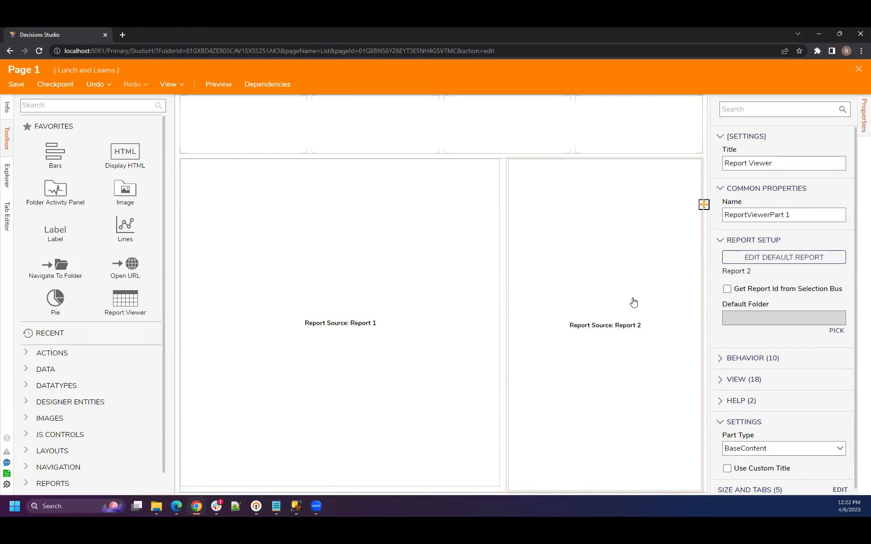
pyautogui.click(819, 260)
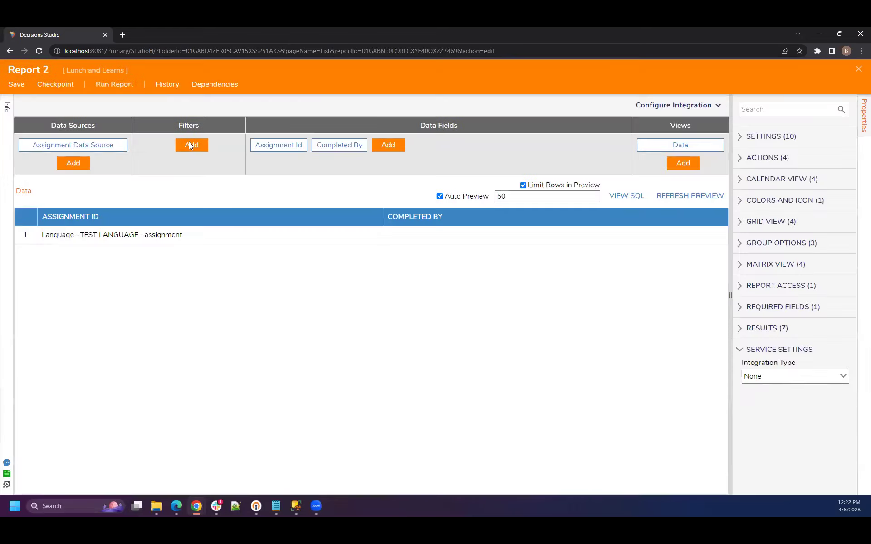
# Add the Completed By Equals field filter to Report 2.
pyautogui.click(180, 148)
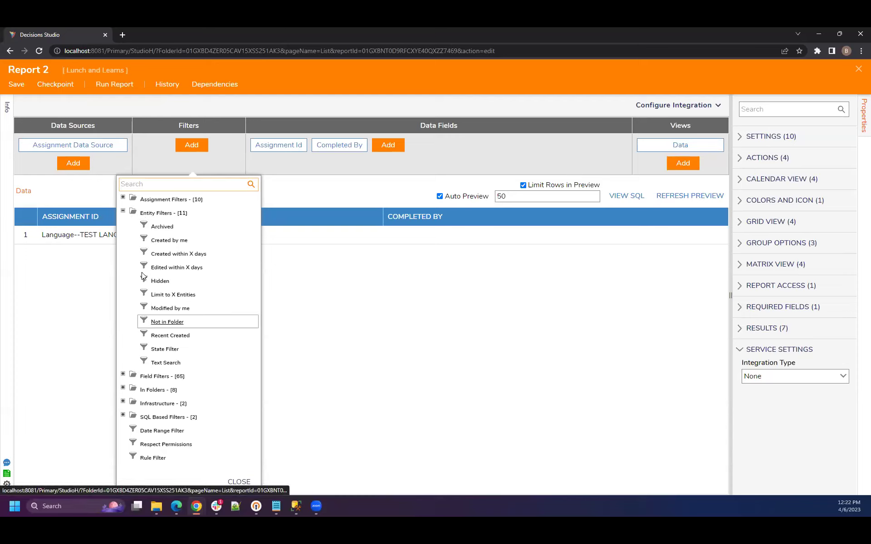
pyautogui.click(123, 210)
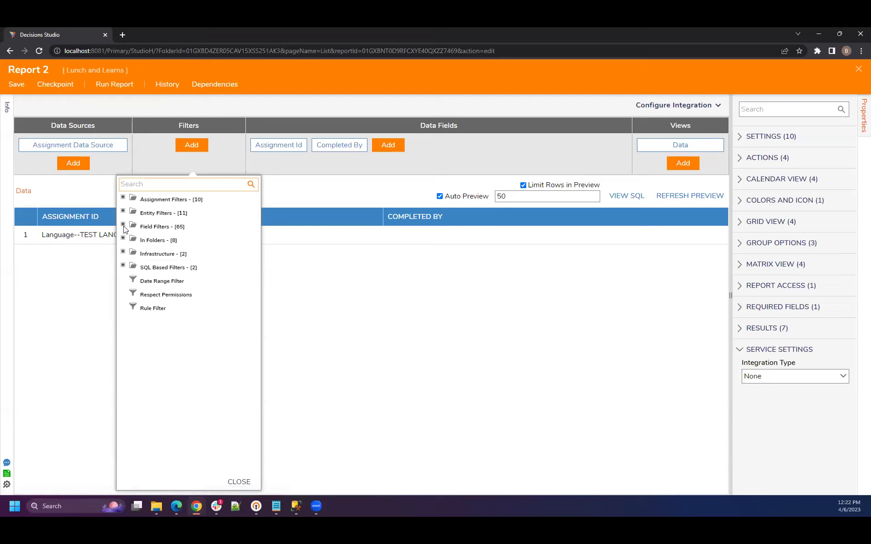
pyautogui.click(123, 224)
pyautogui.scroll(-6, 184, 251)
pyautogui.scroll(2, 183, 253)
pyautogui.click(177, 263)
pyautogui.scroll(-2, 168, 261)
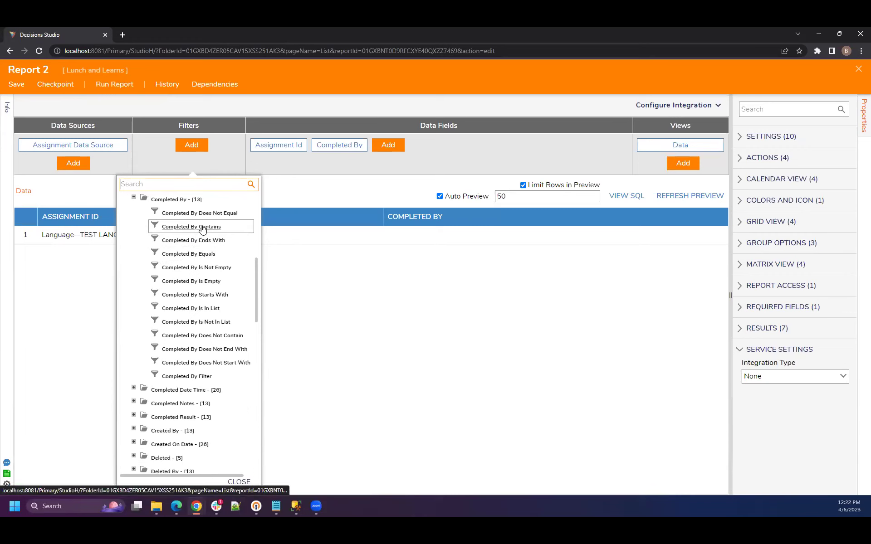
pyautogui.click(196, 255)
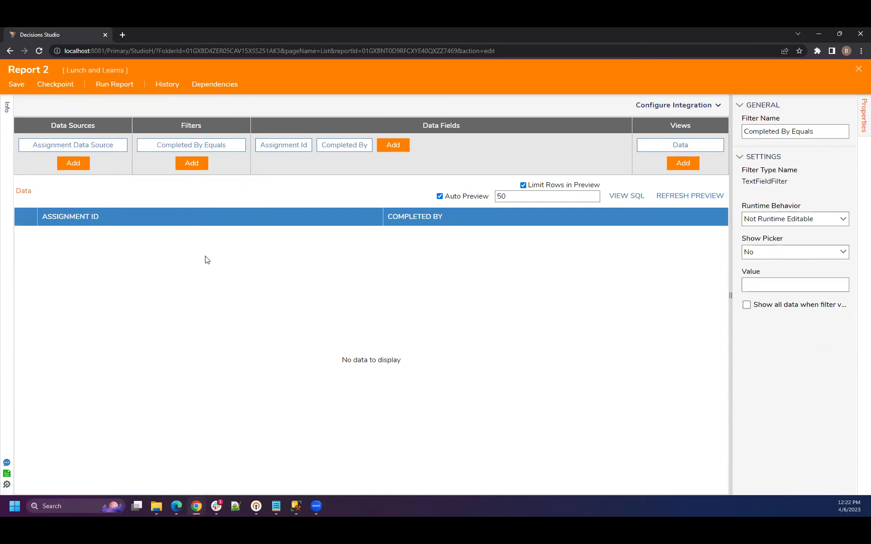
# Set the Completed By Equals filter's runtime behavior to Get Values From Other Reports, with CompletedBy as its value, and copy that value.
pyautogui.click(843, 221)
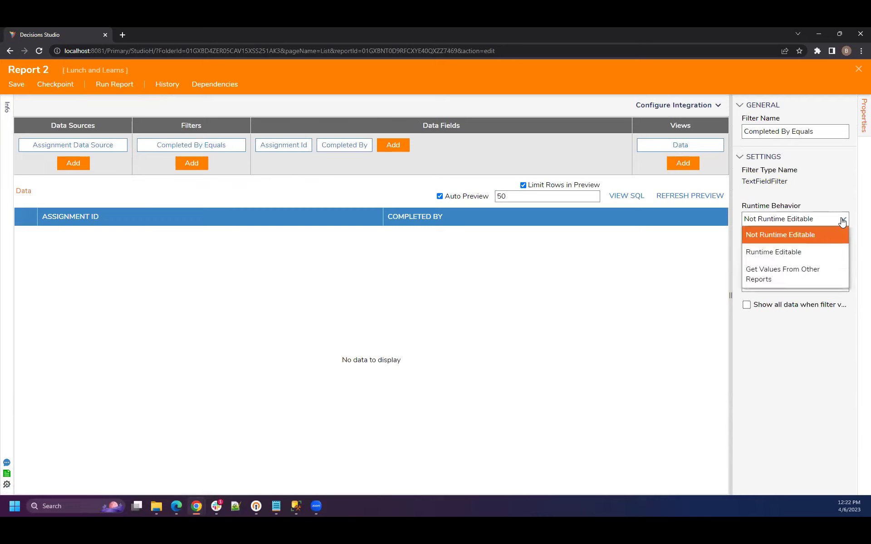
pyautogui.click(798, 269)
pyautogui.click(784, 284)
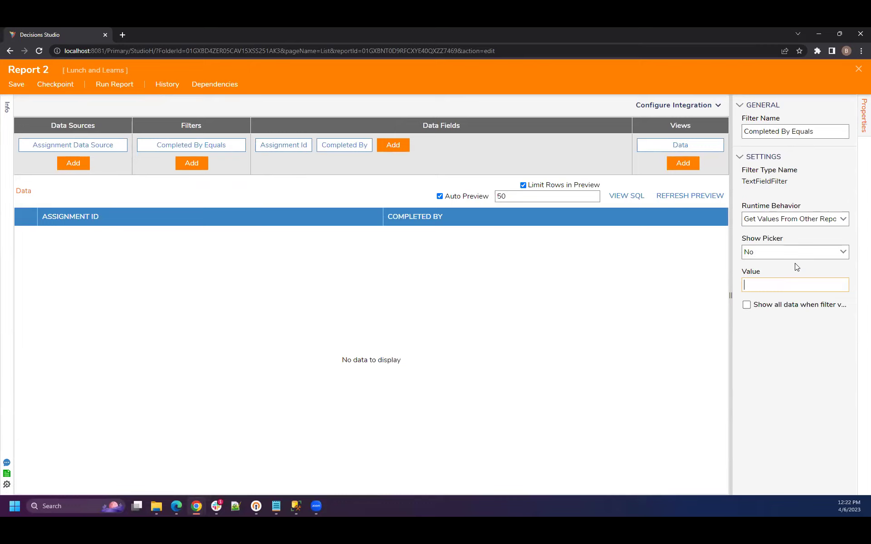
pyautogui.write('Completedby')
pyautogui.press('BackSpace')
pyautogui.write('By')
pyautogui.hotkey('ctrl', 'a')
pyautogui.hotkey('ctrl', 'c')
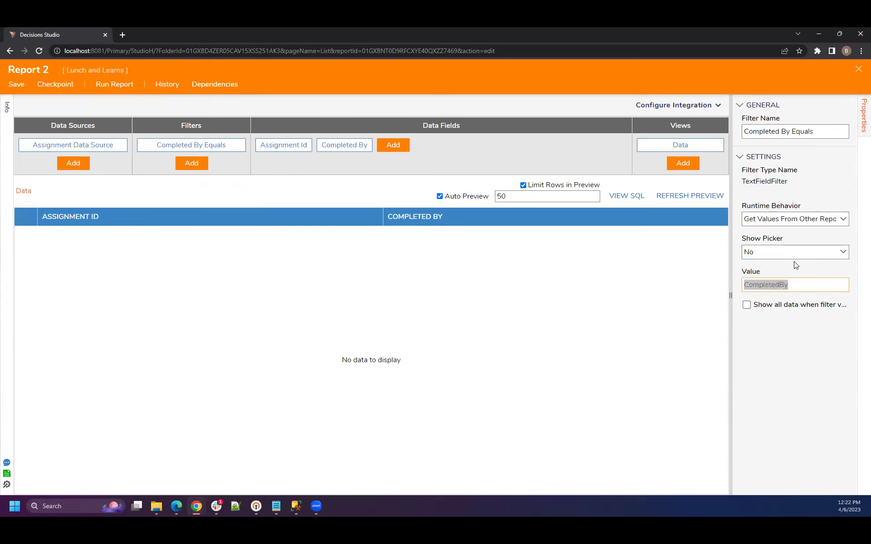
pyautogui.click(592, 250)
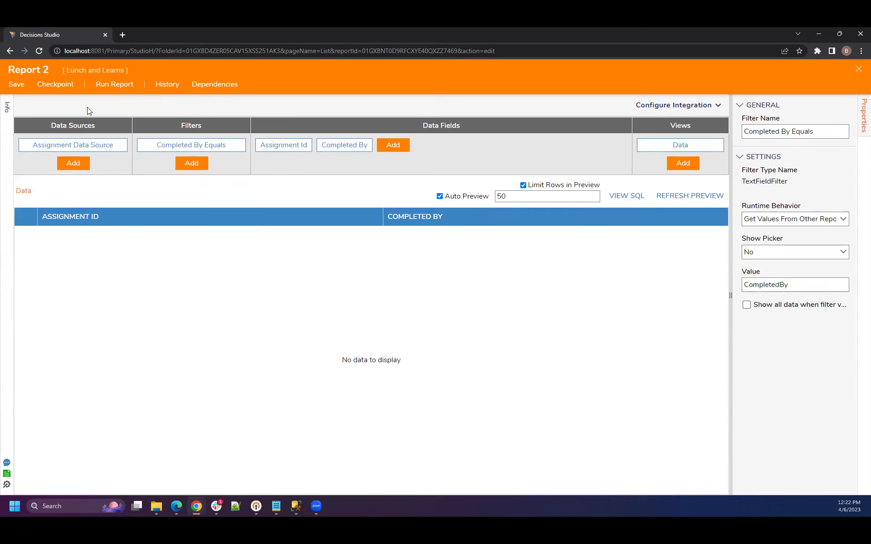
# Turn on the filter's option to show all data, and save and close Report 2 without notes.
pyautogui.click(17, 84)
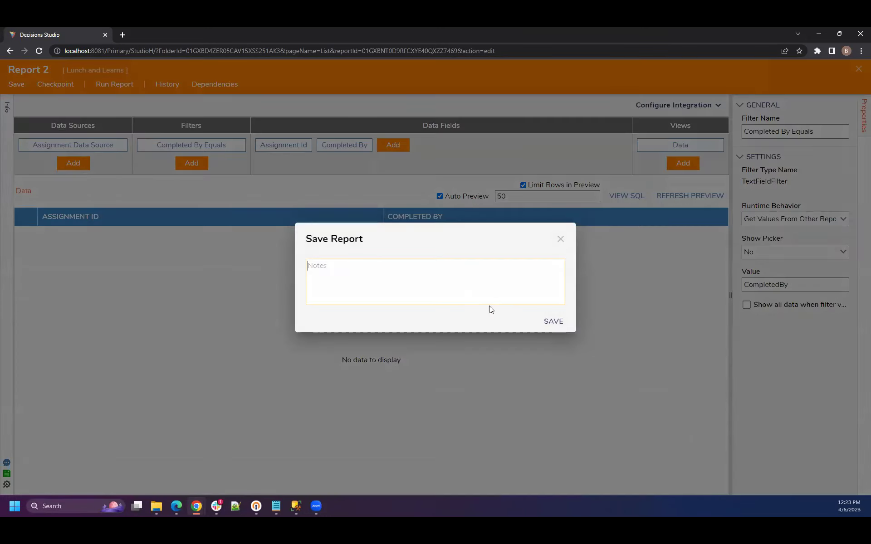
pyautogui.click(548, 323)
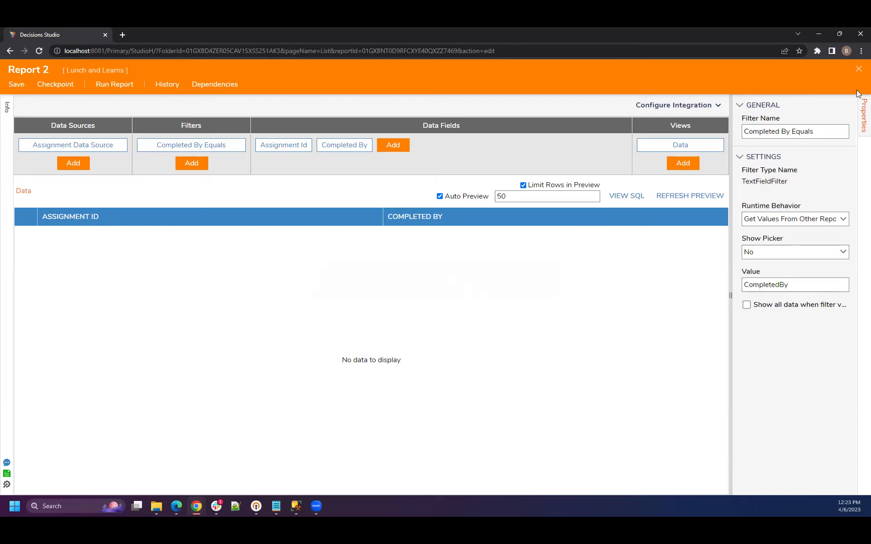
pyautogui.click(747, 305)
pyautogui.click(858, 69)
pyautogui.click(554, 325)
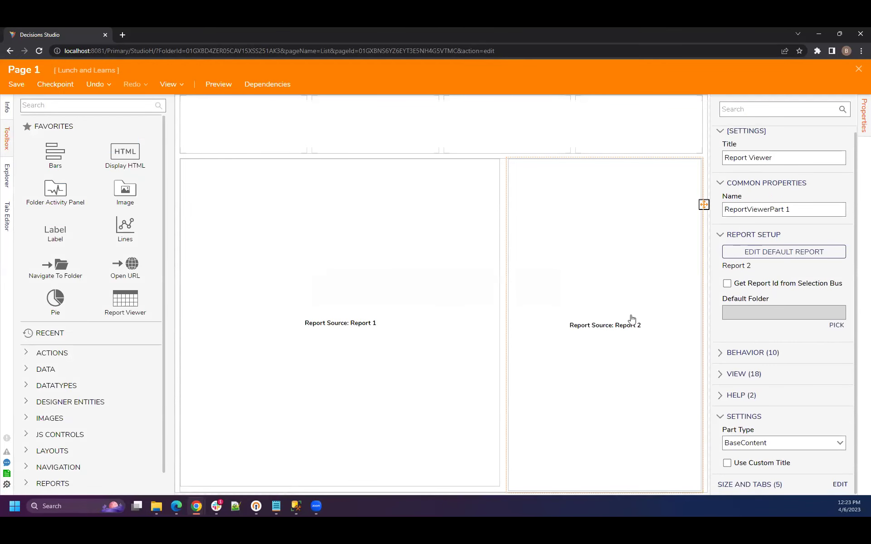
# Examine the Behavior and View settings of the report viewer that uses Report 2.
pyautogui.click(729, 354)
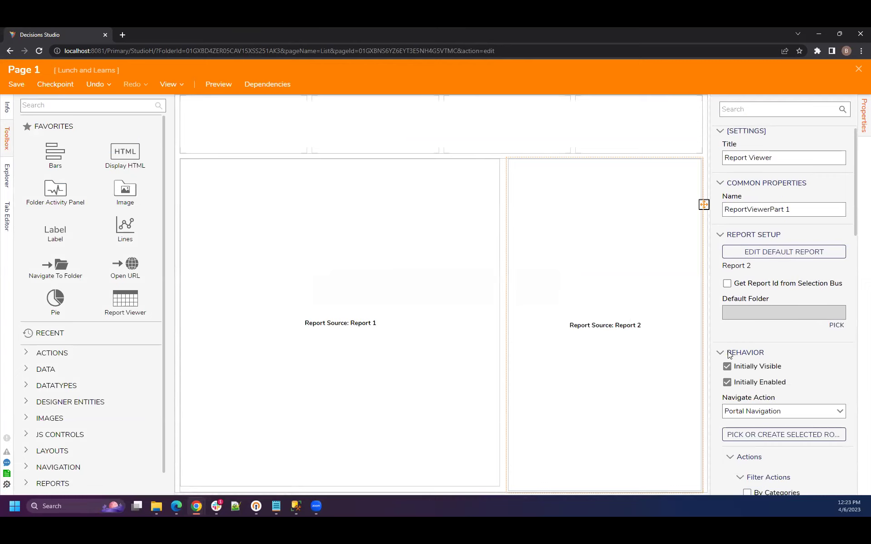
pyautogui.scroll(-3, 761, 358)
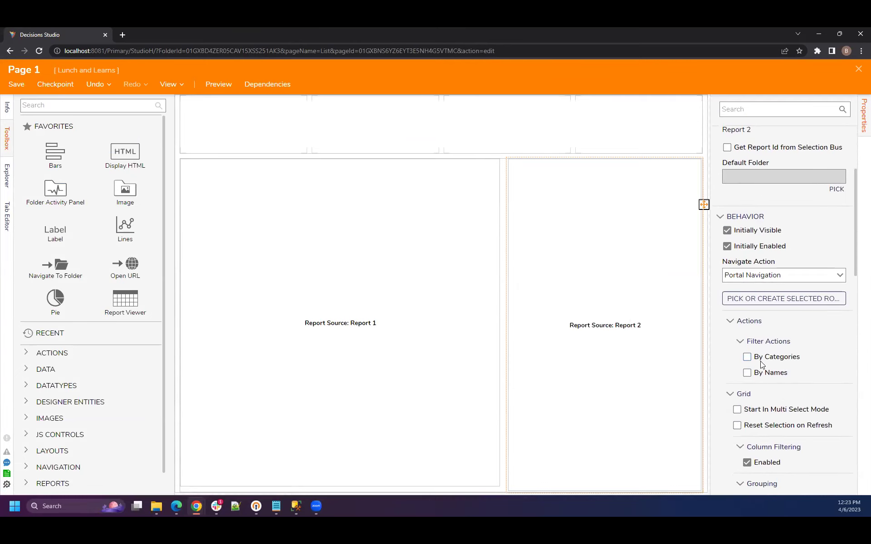
pyautogui.scroll(-3, 760, 379)
pyautogui.scroll(-6, 760, 384)
pyautogui.scroll(-5, 758, 384)
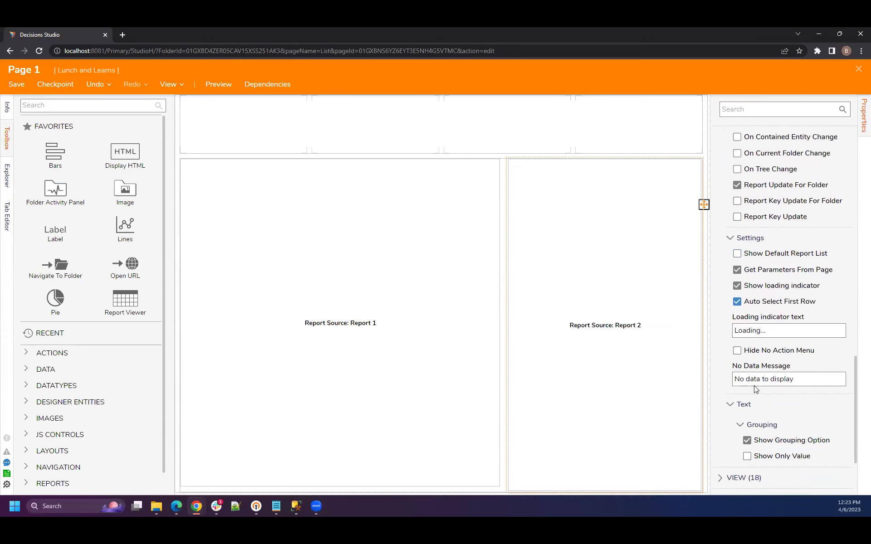
pyautogui.scroll(-2, 756, 389)
pyautogui.click(734, 380)
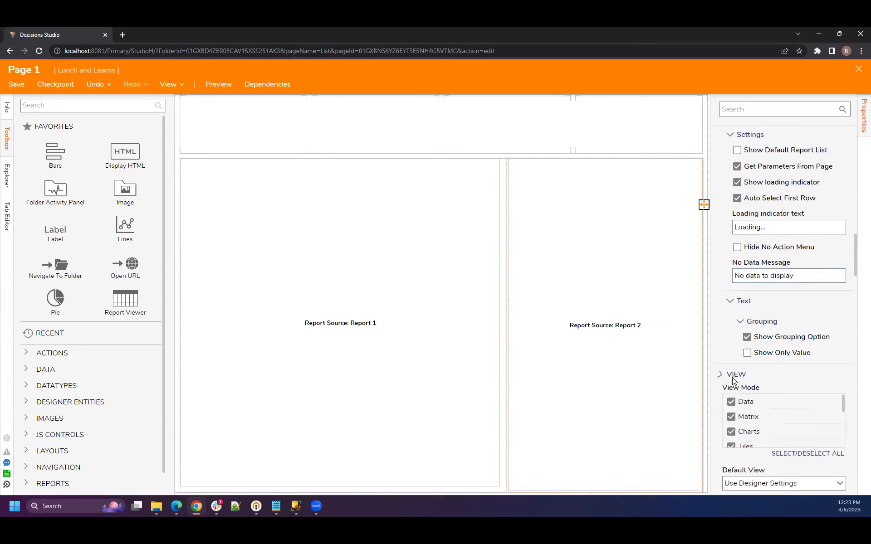
pyautogui.scroll(10, 735, 379)
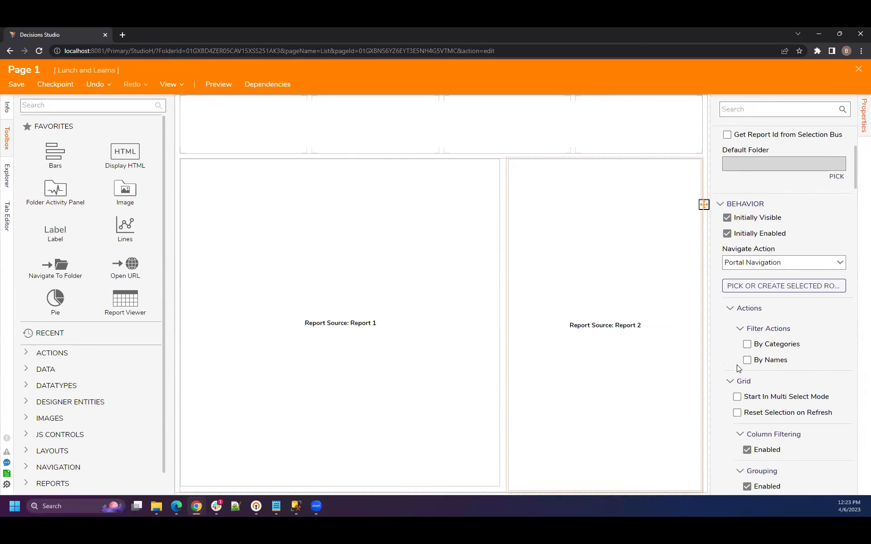
pyautogui.scroll(4, 743, 376)
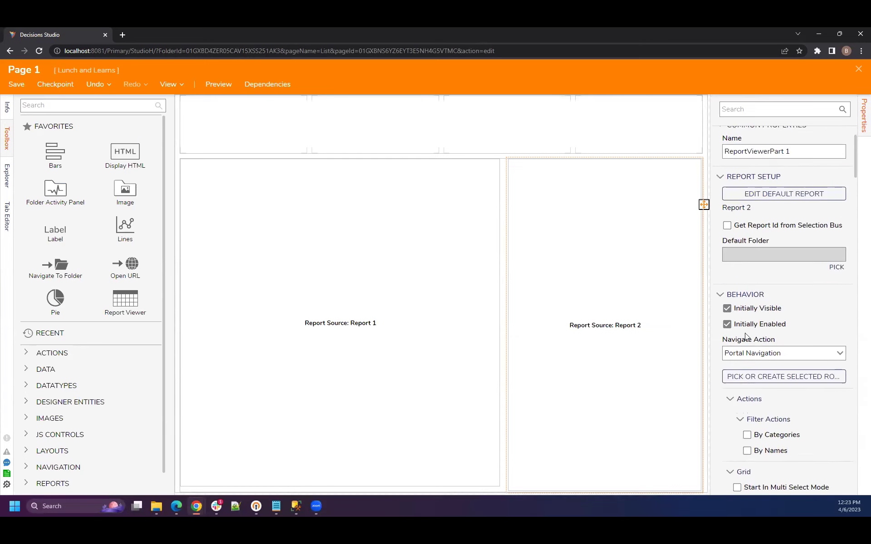
pyautogui.scroll(2, 747, 336)
# Make the Report 2 viewer get its report ID from the selection bus, with CompletedBy as the Selection Bus Name.
pyautogui.click(757, 271)
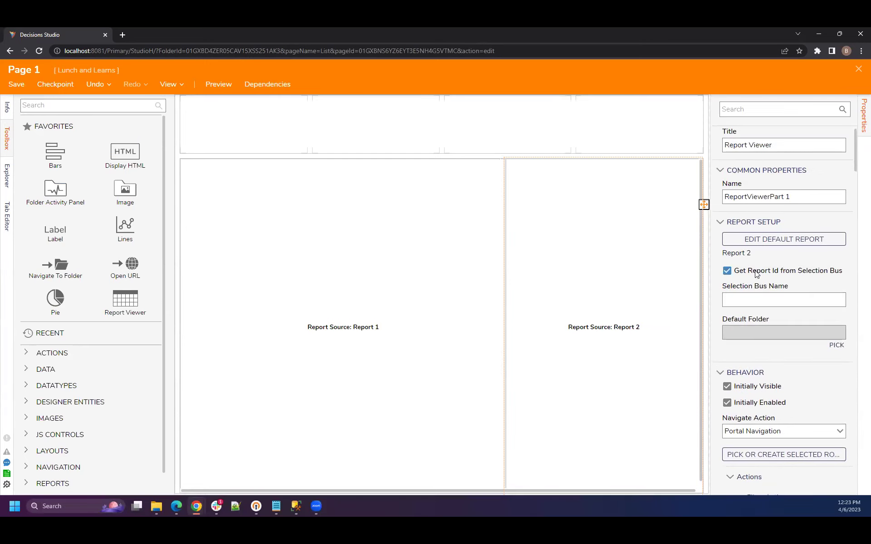
pyautogui.click(745, 302)
pyautogui.hotkey('ctrl', 'v')
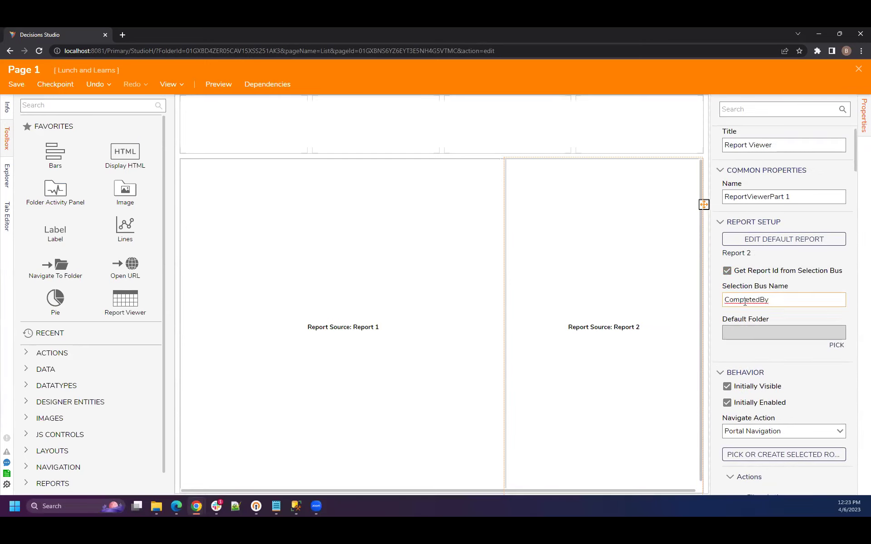
# Open the left-hand Report Viewer's default report, Report 1, for editing.
pyautogui.click(331, 325)
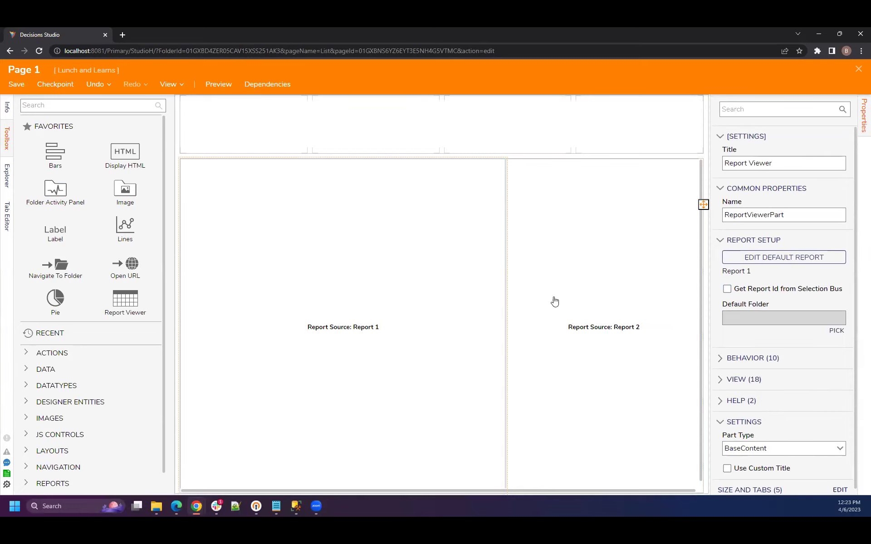
pyautogui.click(431, 291)
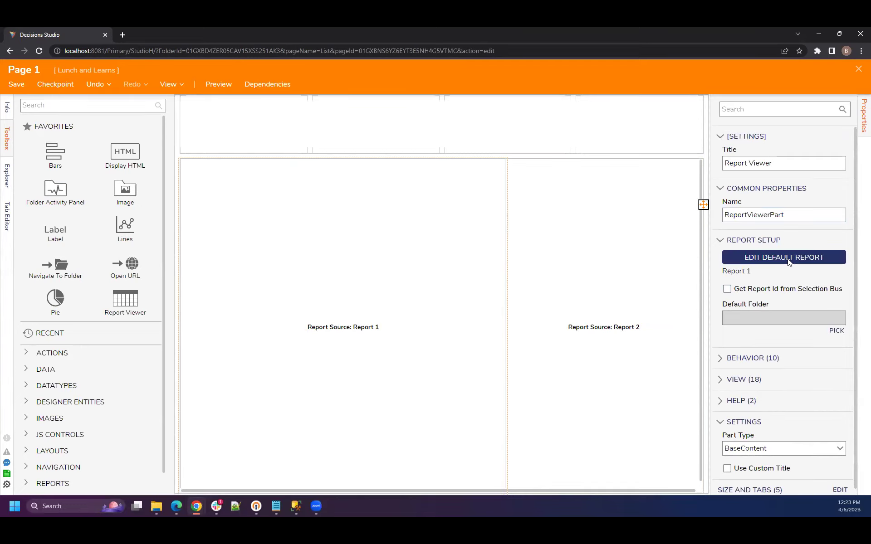
pyautogui.click(787, 258)
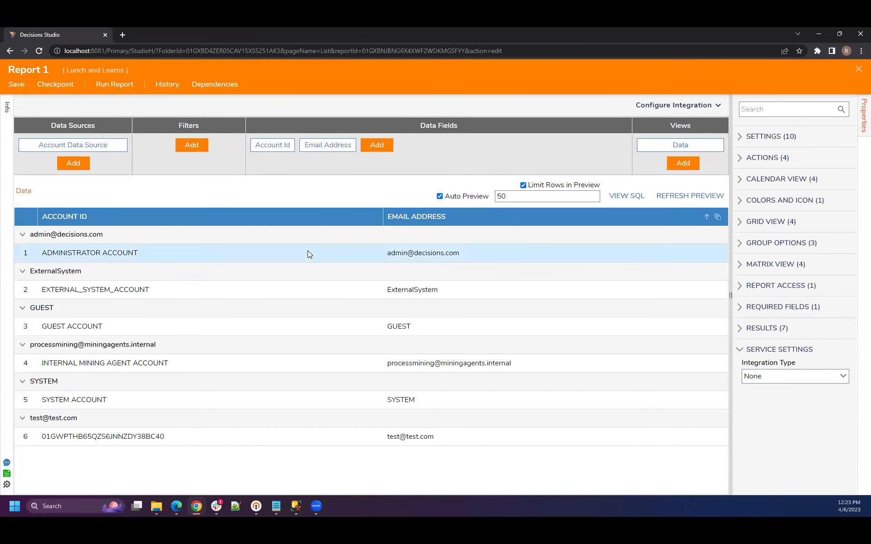
# Make Report 1's Email Address field send its data as a filter change, with CompletedBy as the Filter Change Source Name.
pyautogui.click(337, 147)
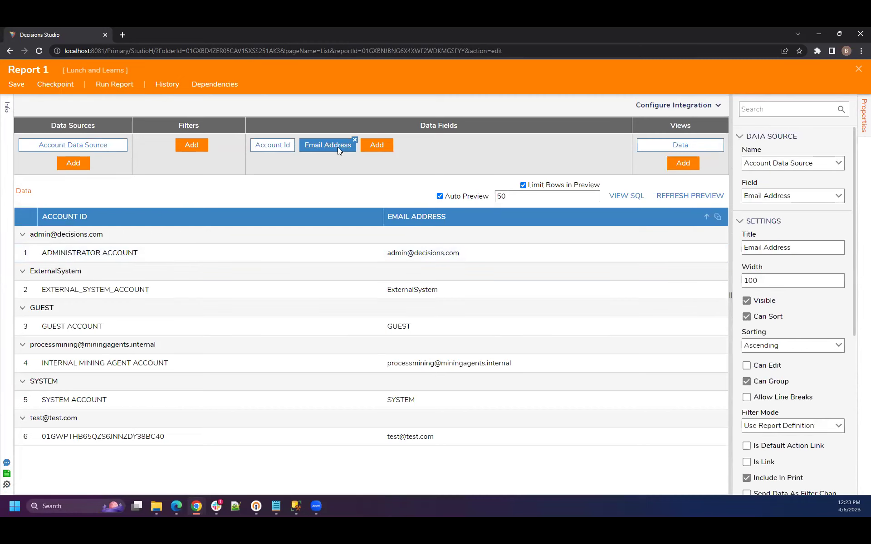
pyautogui.scroll(-2, 787, 193)
pyautogui.scroll(-3, 788, 193)
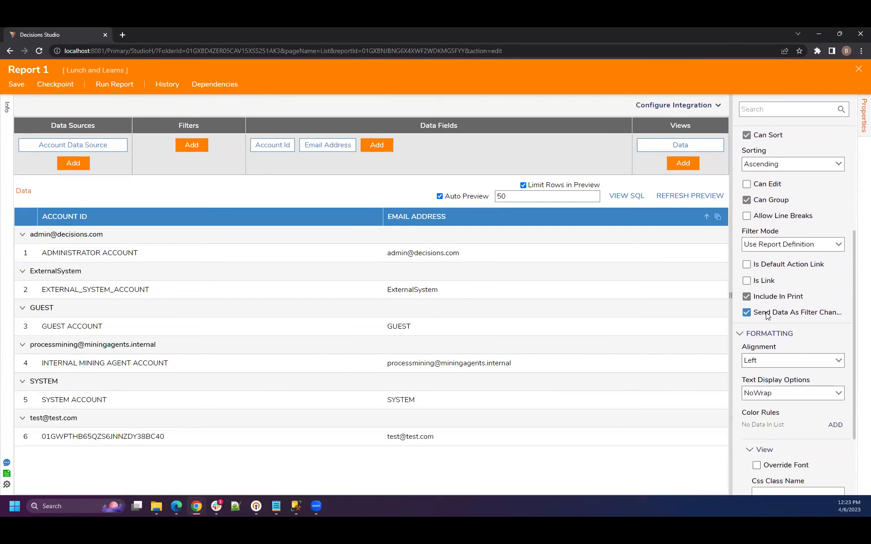
pyautogui.click(751, 338)
pyautogui.write('CompletedBy')
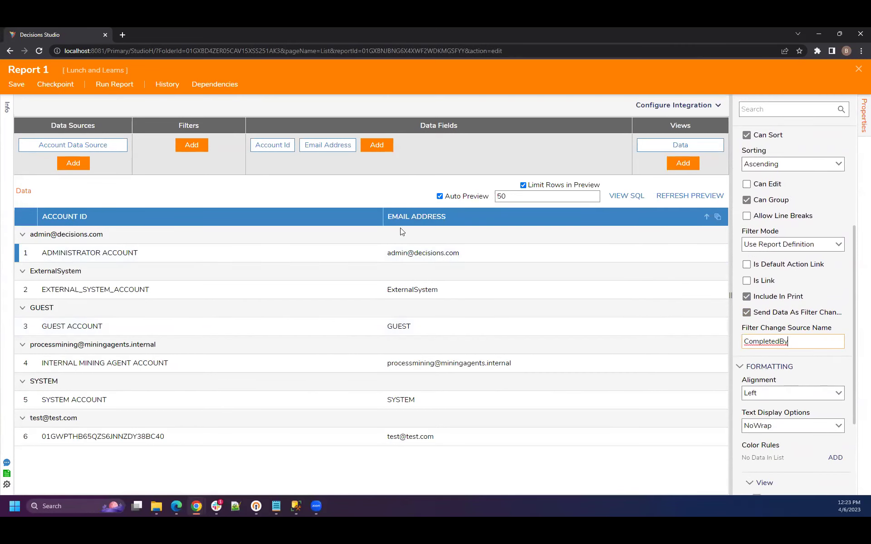
# Save Report 1 without notes and close it to return to Page 1.
pyautogui.click(17, 85)
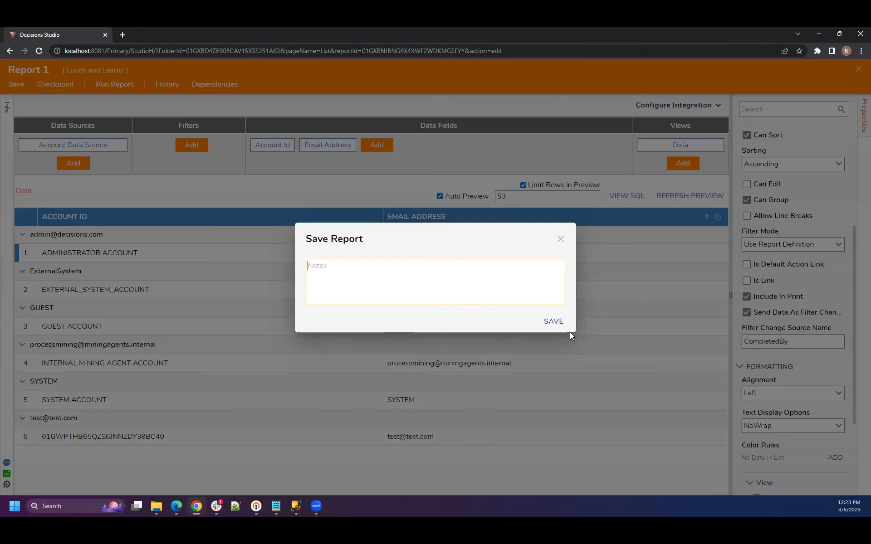
pyautogui.click(554, 321)
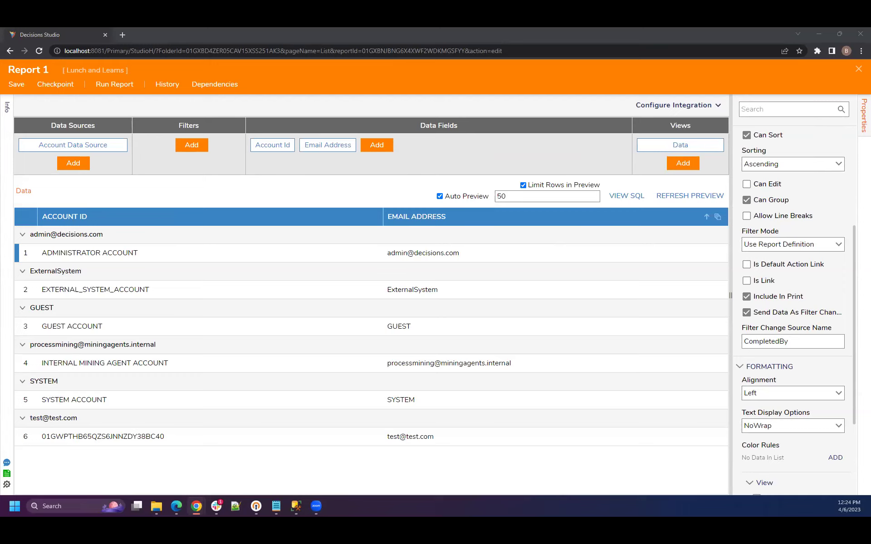
pyautogui.click(858, 70)
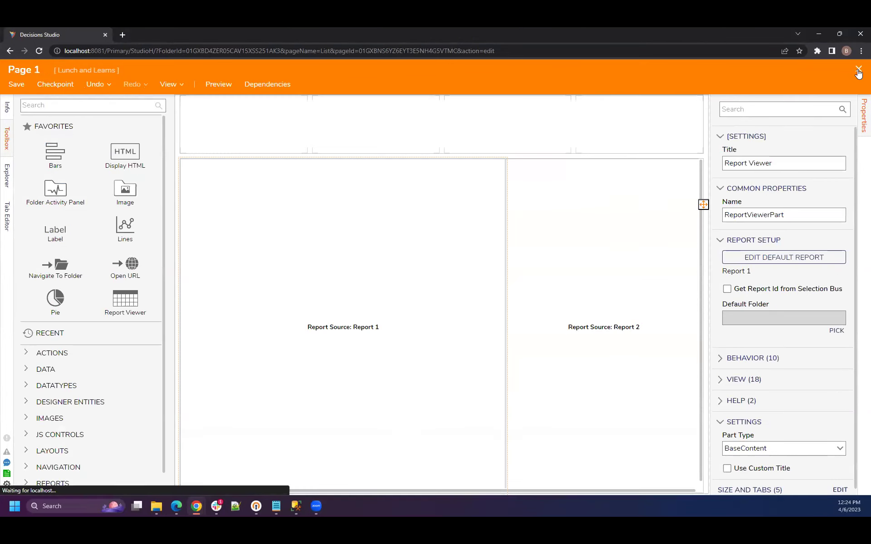
# Preview Page 1, select the external system account in the account report to test the assignment report's filtering, and close the preview.
pyautogui.click(219, 86)
pyautogui.click(282, 298)
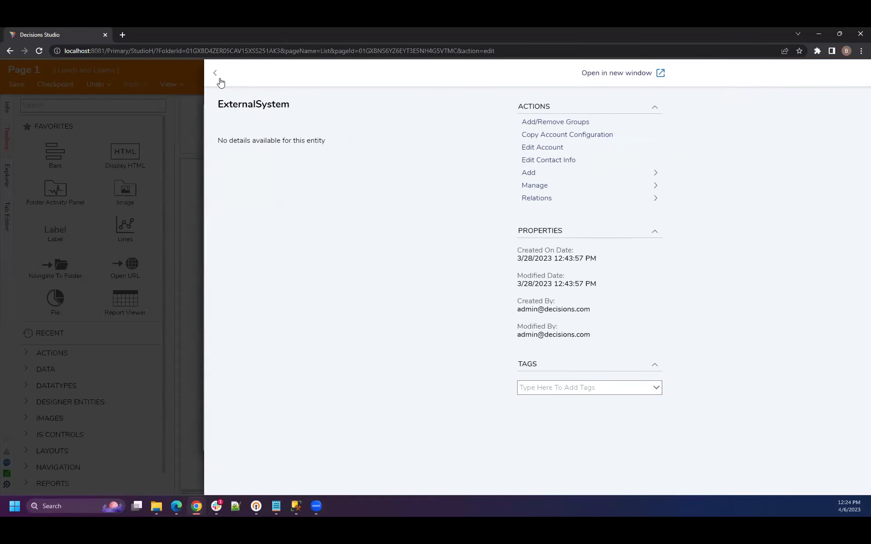
pyautogui.click(219, 79)
pyautogui.click(403, 299)
pyautogui.click(215, 73)
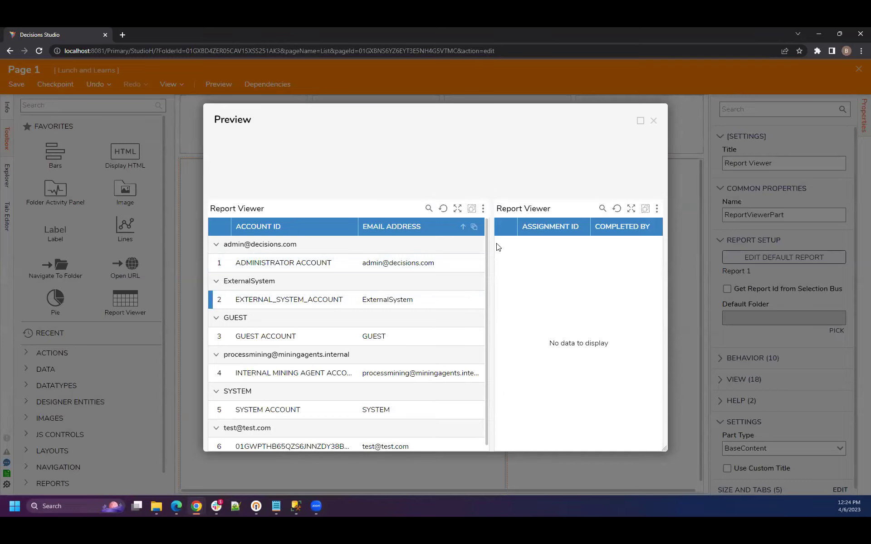
pyautogui.click(385, 308)
pyautogui.click(217, 73)
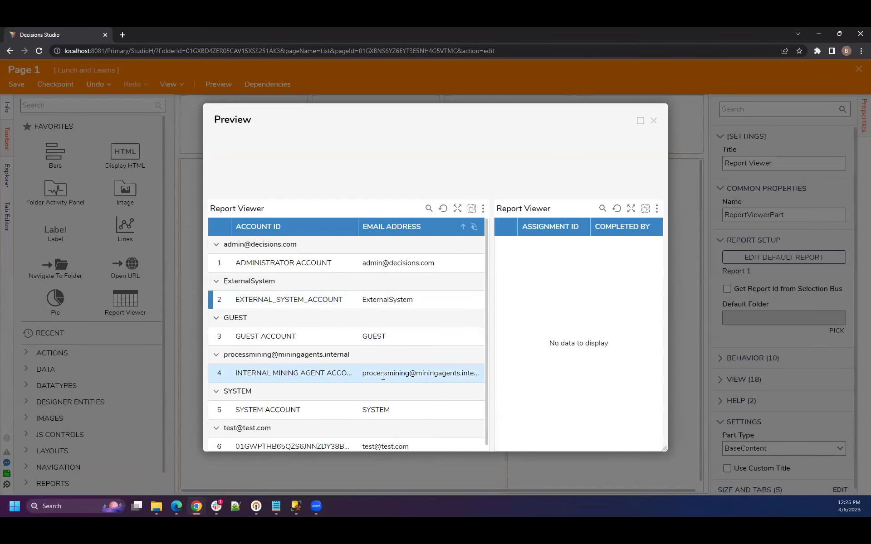
pyautogui.scroll(-1, 381, 378)
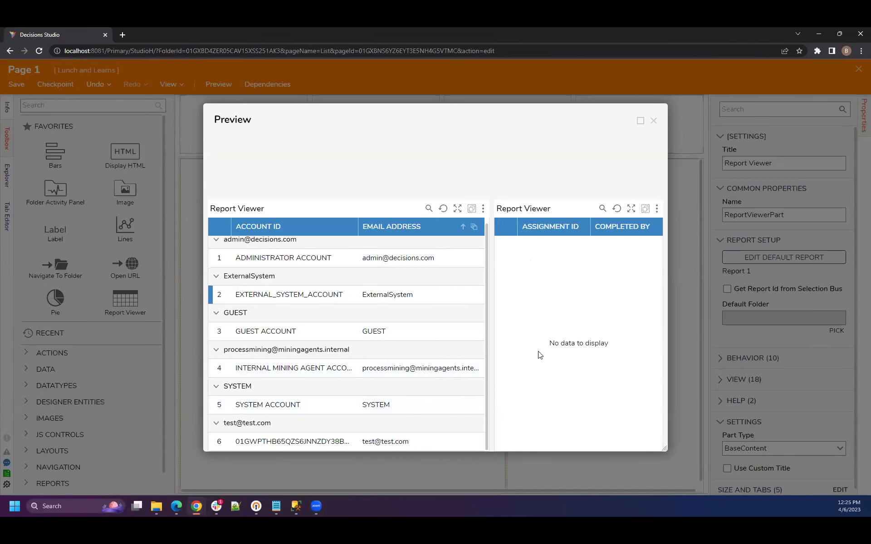
pyautogui.click(653, 121)
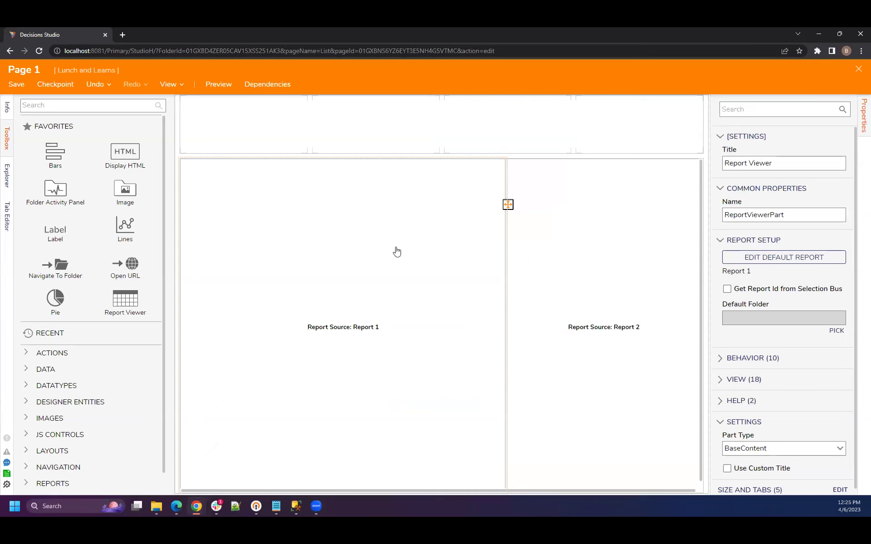
# Close Page 1 and save its changes without adding notes.
pyautogui.scroll(-1, 743, 244)
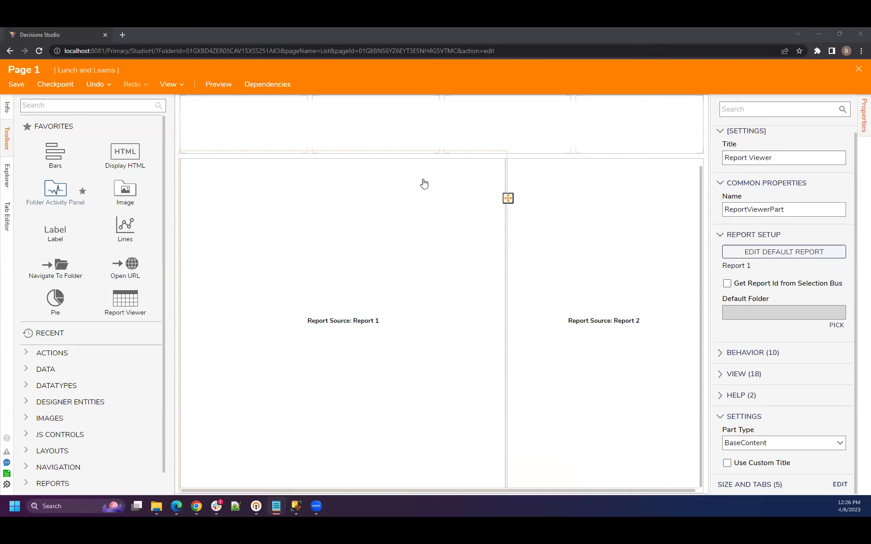
pyautogui.click(857, 71)
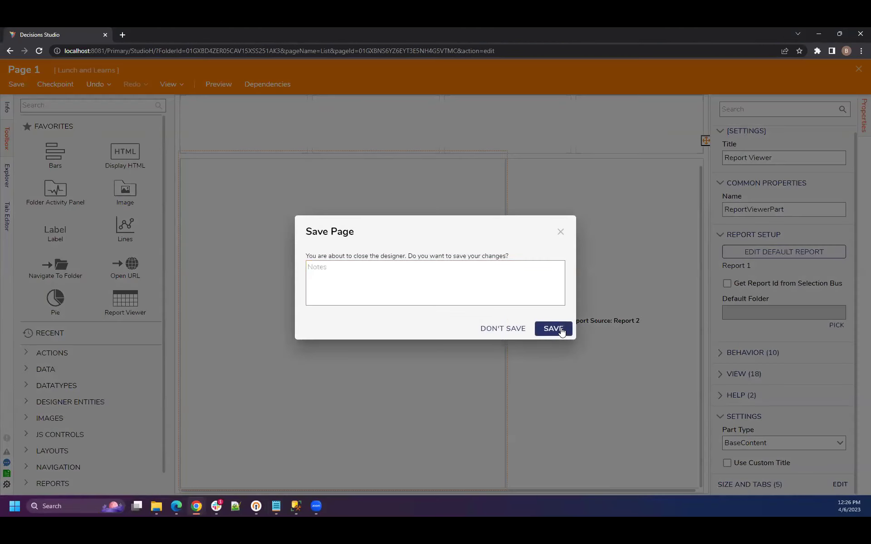
pyautogui.click(555, 329)
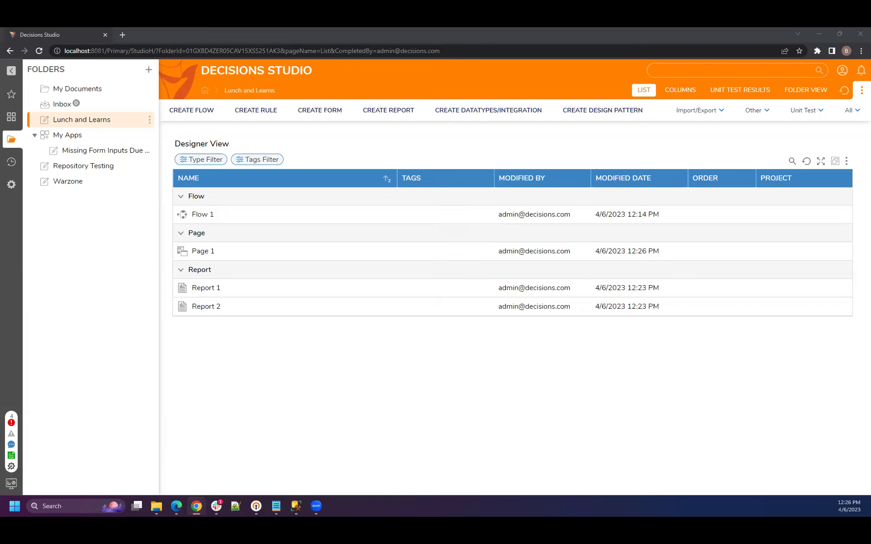
# Open Flow 1 and place a Show Form step below the Create Data 1 and Set Value 1 steps.
pyautogui.click(202, 215)
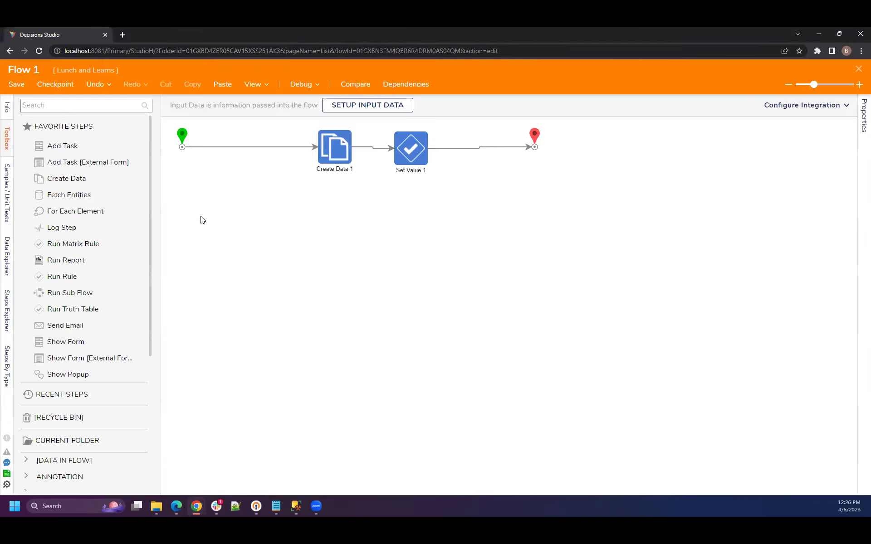
pyautogui.moveTo(66, 342); pyautogui.dragTo(409, 249)
pyautogui.click(283, 147)
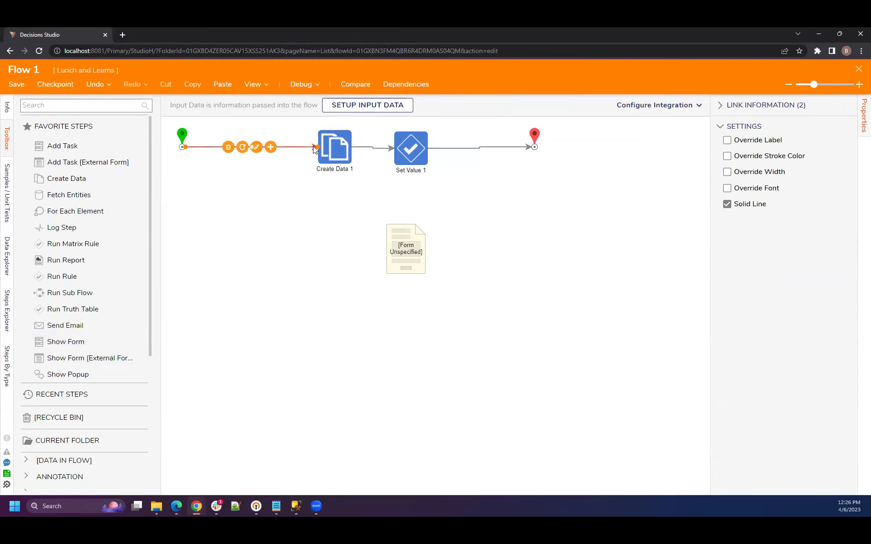
# Create a new standard Form named LnL test form for the Show Form step.
pyautogui.click(402, 240)
pyautogui.click(794, 109)
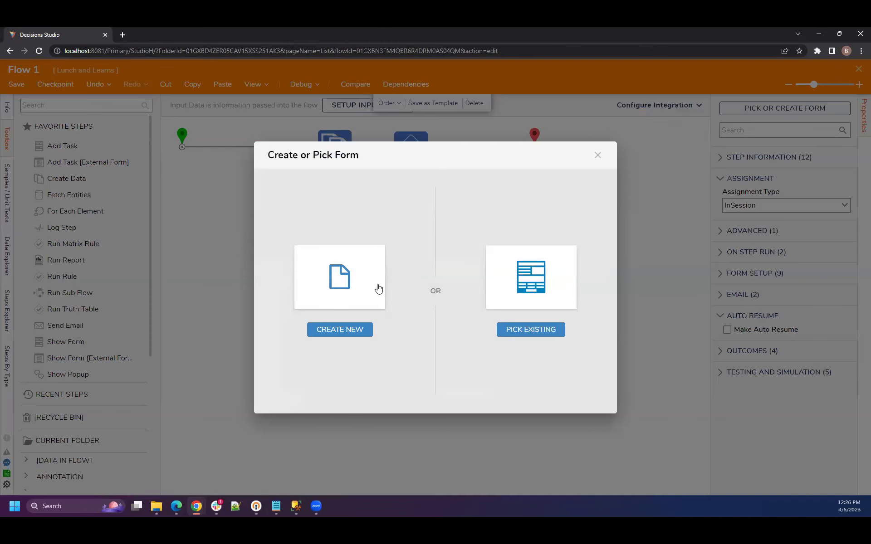
pyautogui.click(364, 287)
pyautogui.click(379, 207)
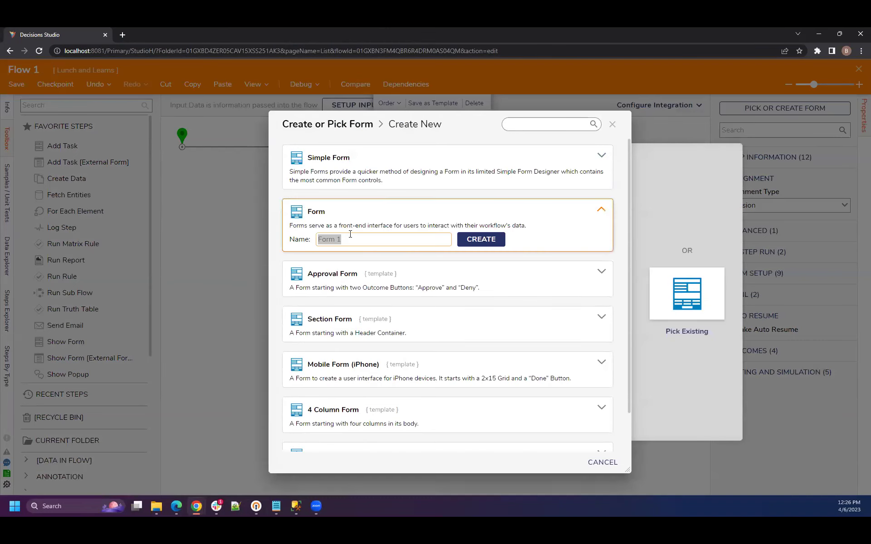
pyautogui.write('Te')
pyautogui.press('BackSpace')
pyautogui.press('BackSpace')
pyautogui.write('LnL test')
pyautogui.click(469, 243)
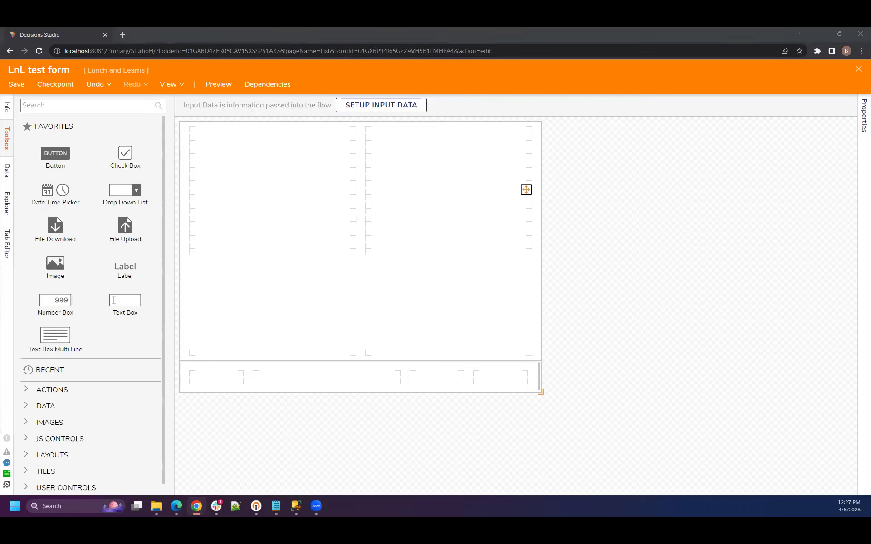
# Add an Active Form Flow to the form's Form Rules and open its rule flow for editing.
pyautogui.click(860, 137)
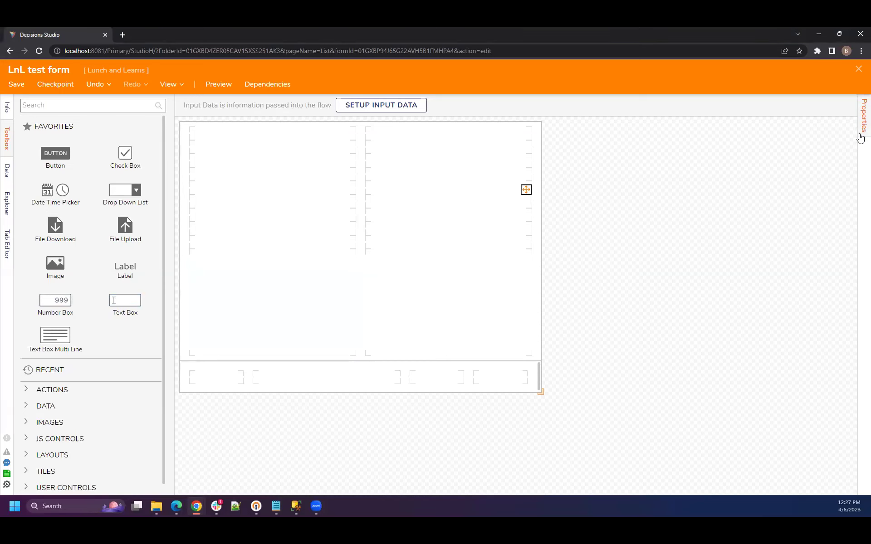
pyautogui.scroll(-4, 744, 277)
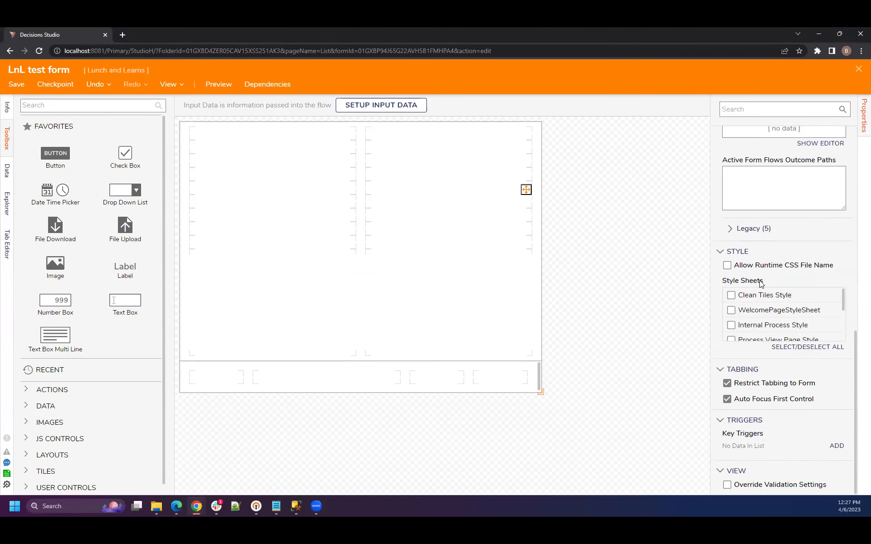
pyautogui.click(756, 228)
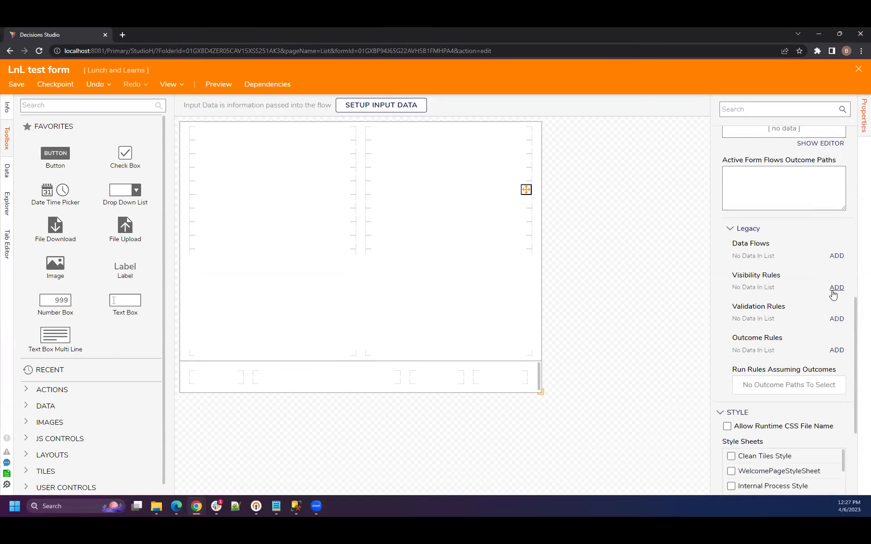
pyautogui.scroll(4, 833, 294)
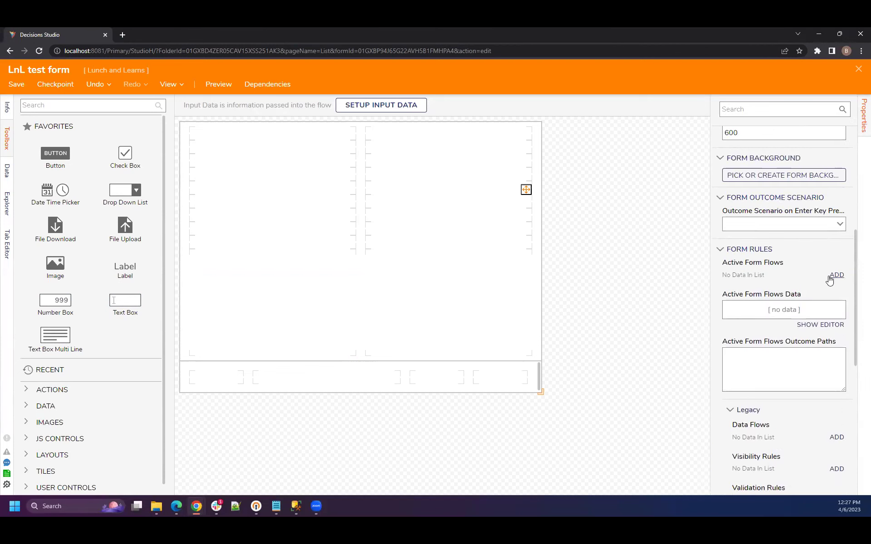
pyautogui.click(830, 278)
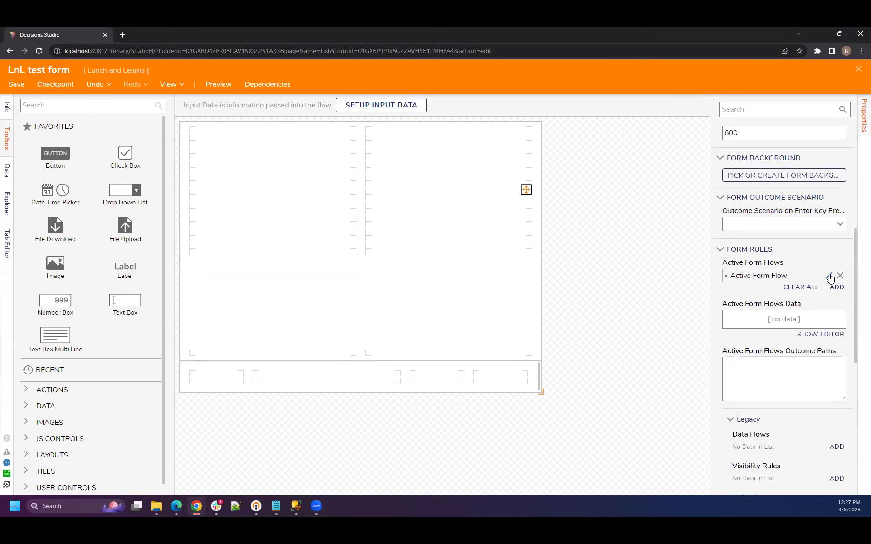
pyautogui.click(837, 287)
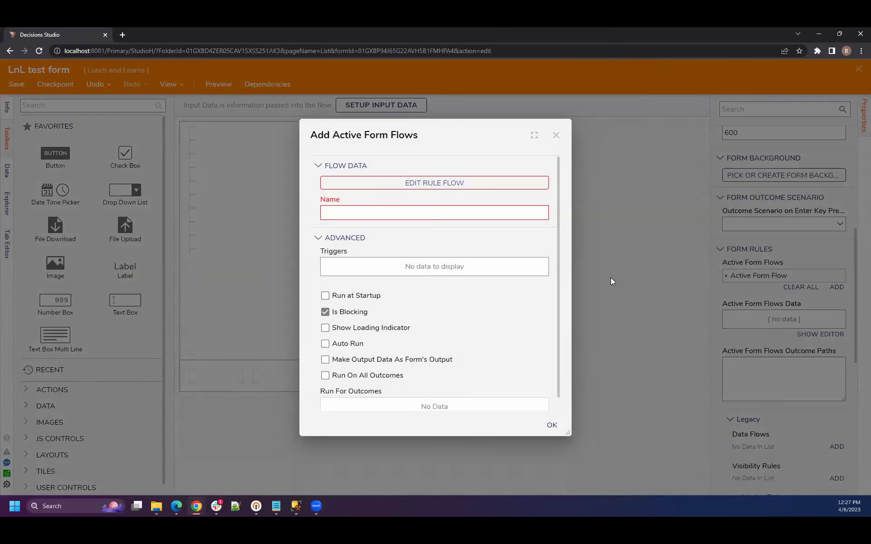
pyautogui.scroll(-1, 422, 301)
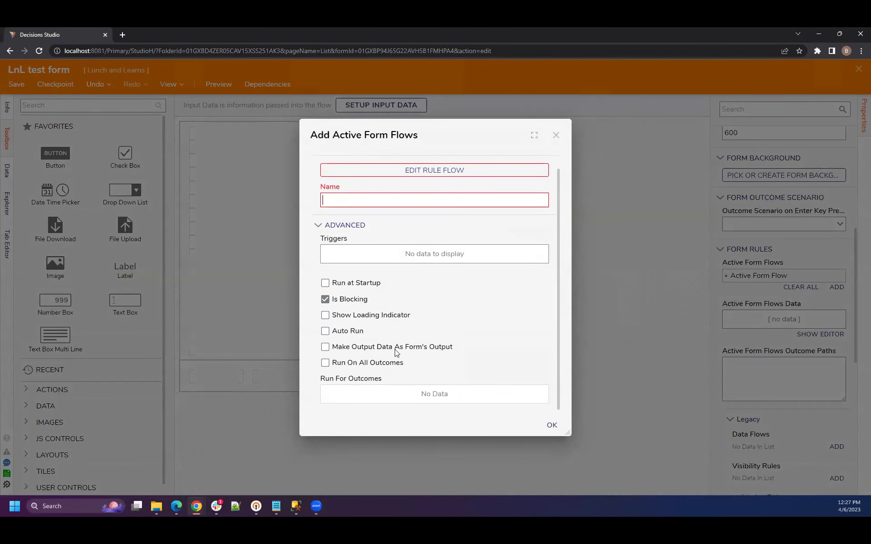
pyautogui.scroll(1, 433, 289)
pyautogui.click(433, 182)
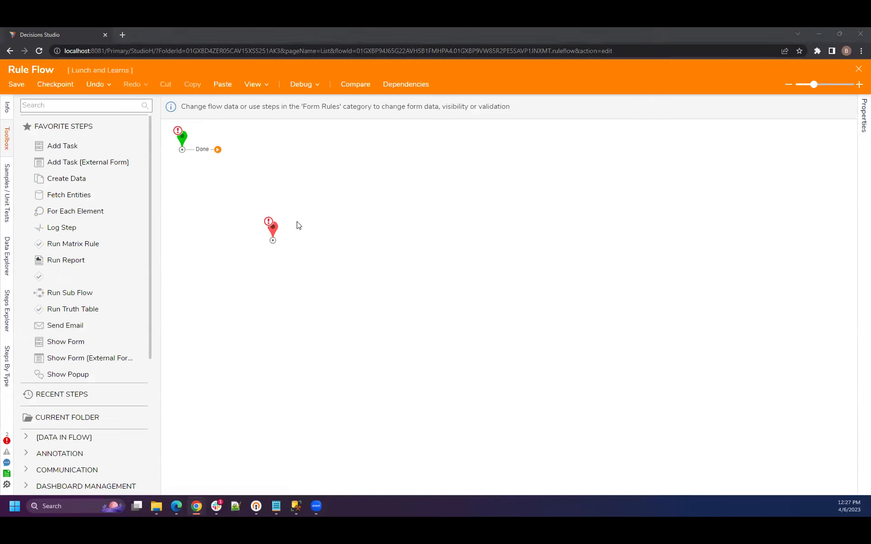
# Connect the rule flow's start step Done outcome to the end step, with the end step farther to the right.
pyautogui.moveTo(217, 149); pyautogui.dragTo(461, 217)
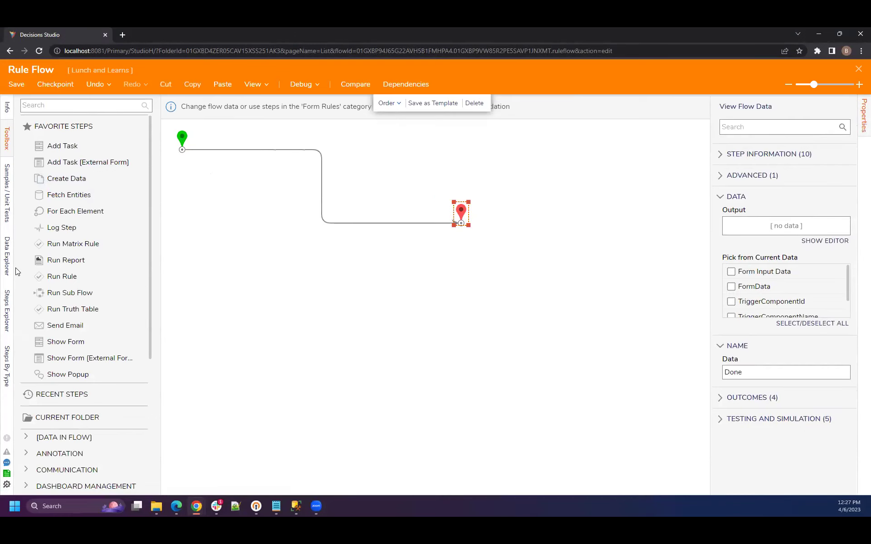
pyautogui.scroll(-5, 46, 261)
pyautogui.scroll(3, 44, 262)
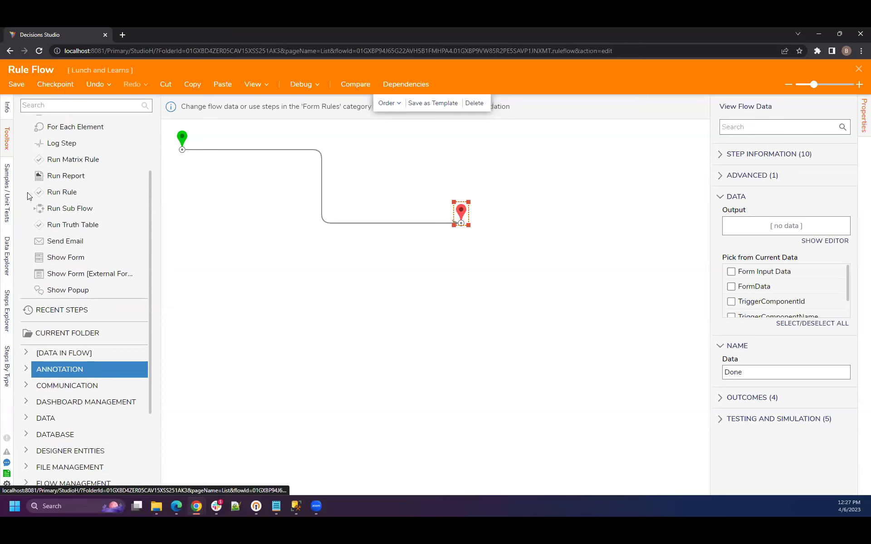
# Examine the data available in the rule flow, including the contents of TriggerComponentType and FormData.
pyautogui.click(6, 246)
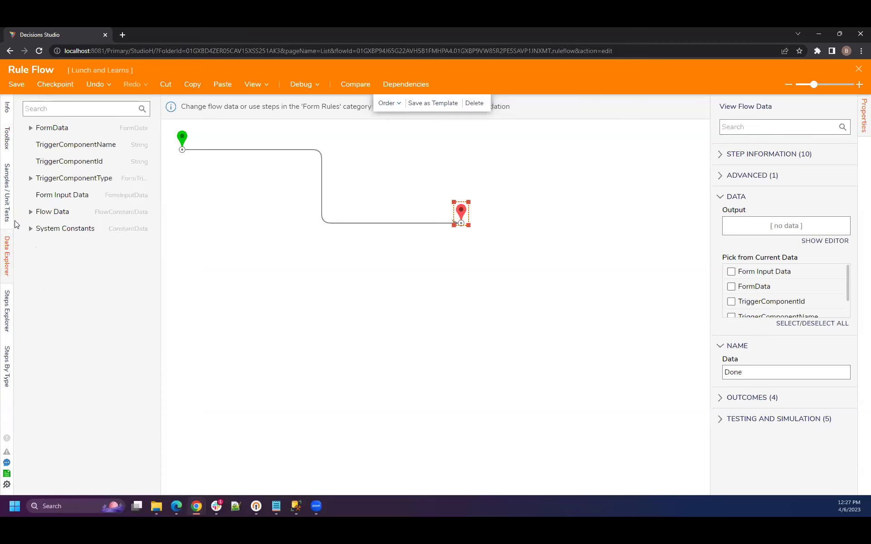
pyautogui.click(31, 179)
pyautogui.click(31, 179)
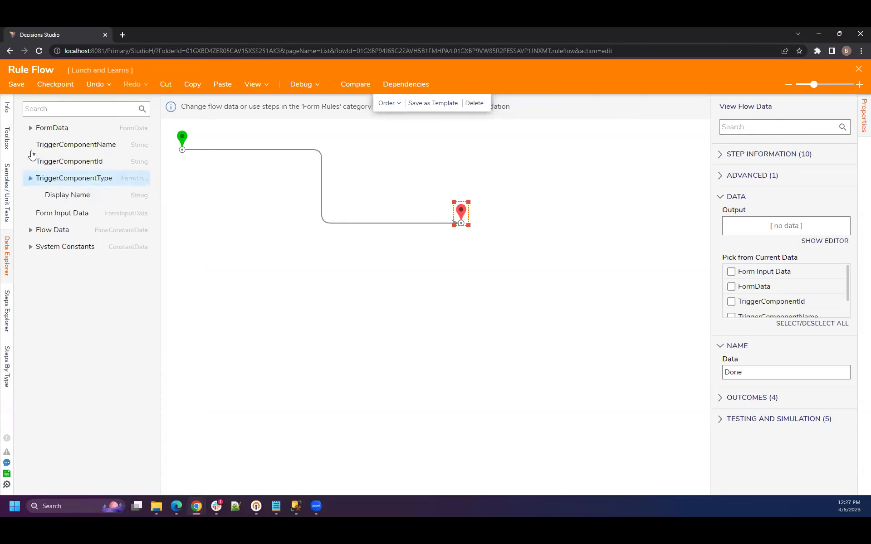
pyautogui.click(31, 128)
pyautogui.click(31, 129)
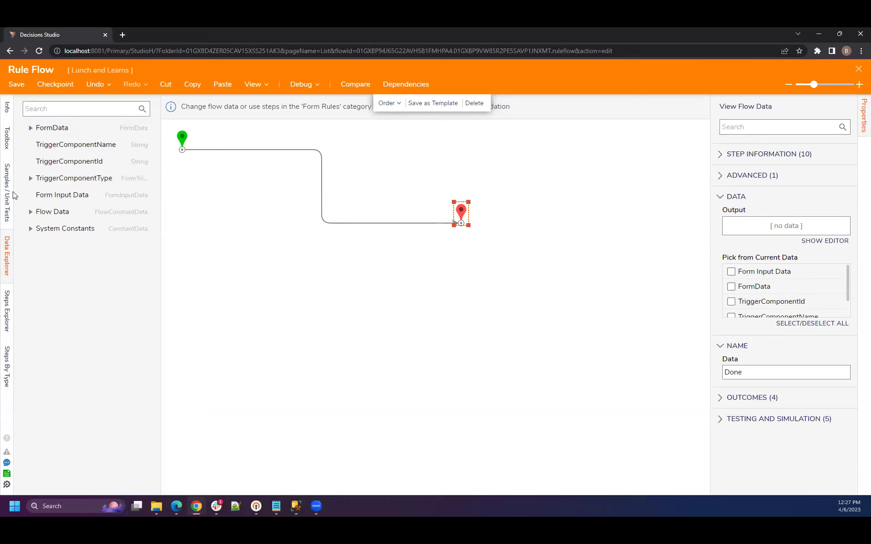
pyautogui.click(7, 260)
pyautogui.click(6, 260)
# Find the validation steps and insert Clear All Validations between the start and end steps, showing its step information.
pyautogui.click(6, 139)
pyautogui.scroll(-2, 43, 251)
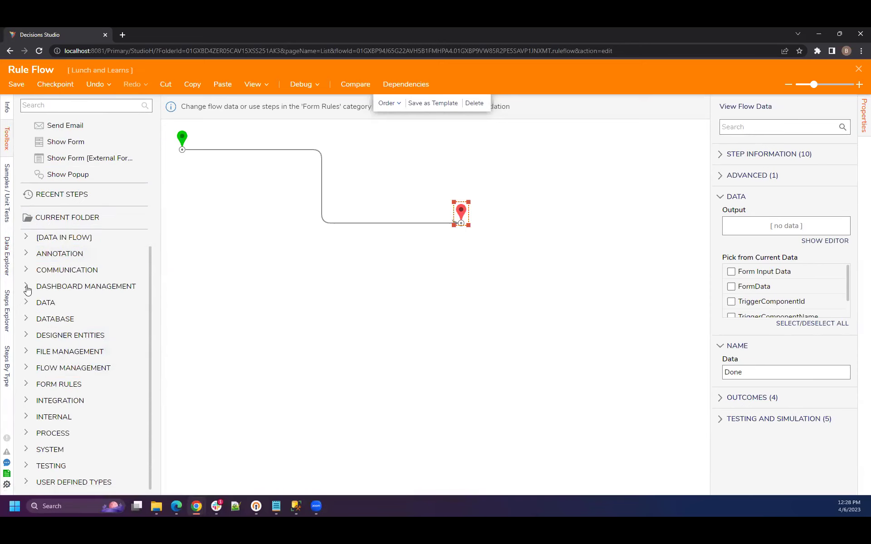
pyautogui.click(83, 100)
pyautogui.write('validation')
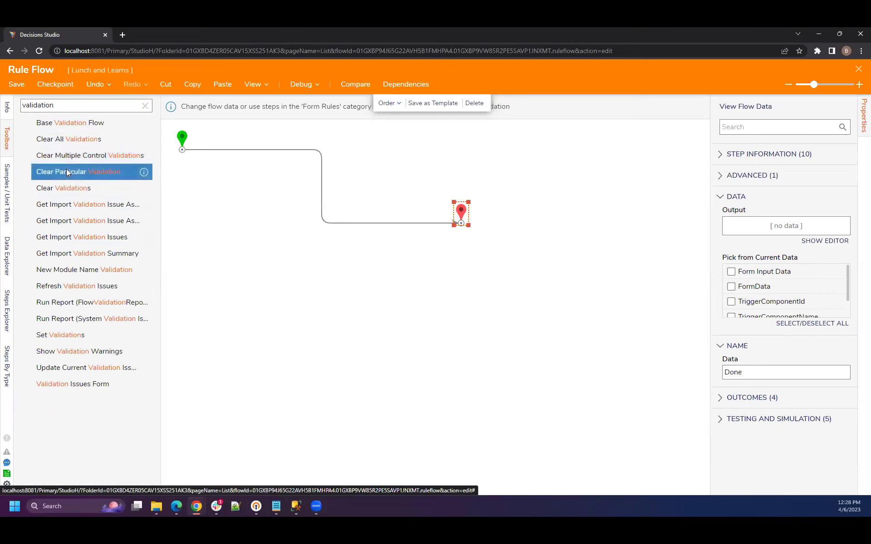
pyautogui.moveTo(71, 138); pyautogui.dragTo(256, 159)
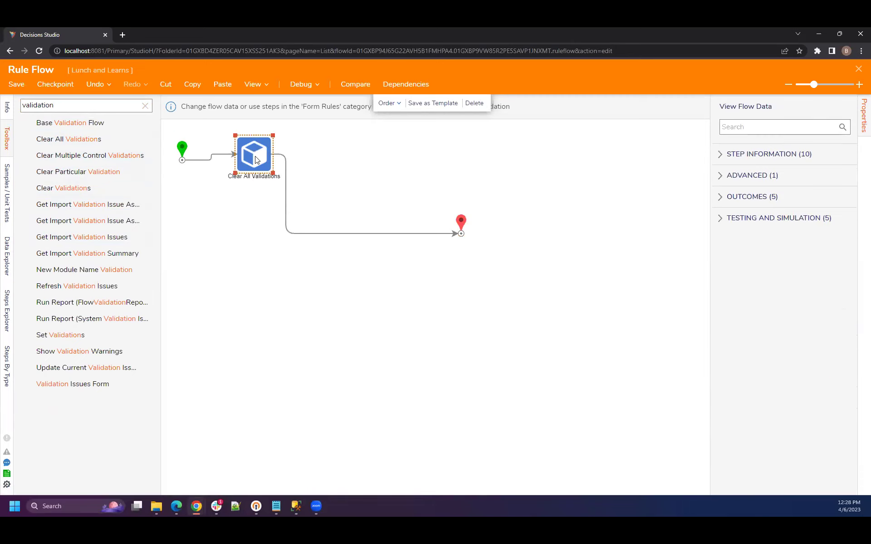
pyautogui.click(748, 156)
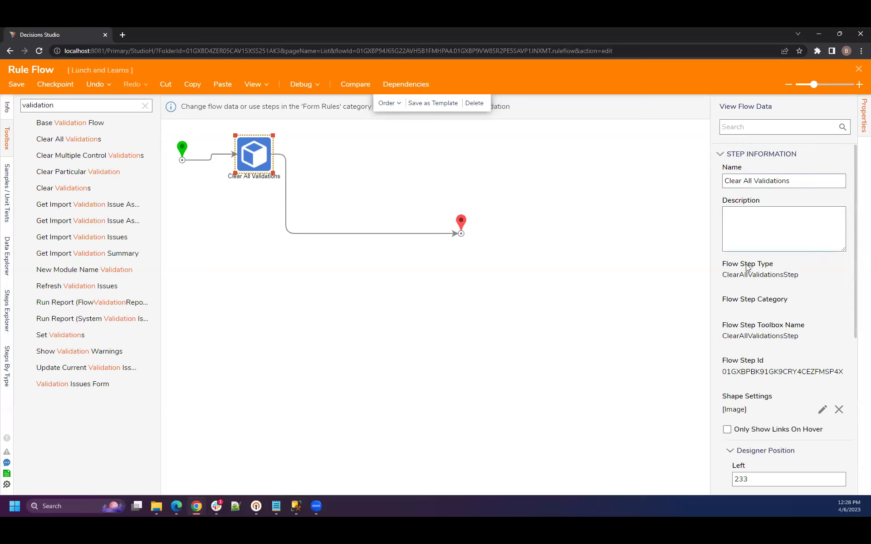
# Browse the full catalogue of flow steps, examining the Flow Management category and its Error Handling steps.
pyautogui.click(145, 105)
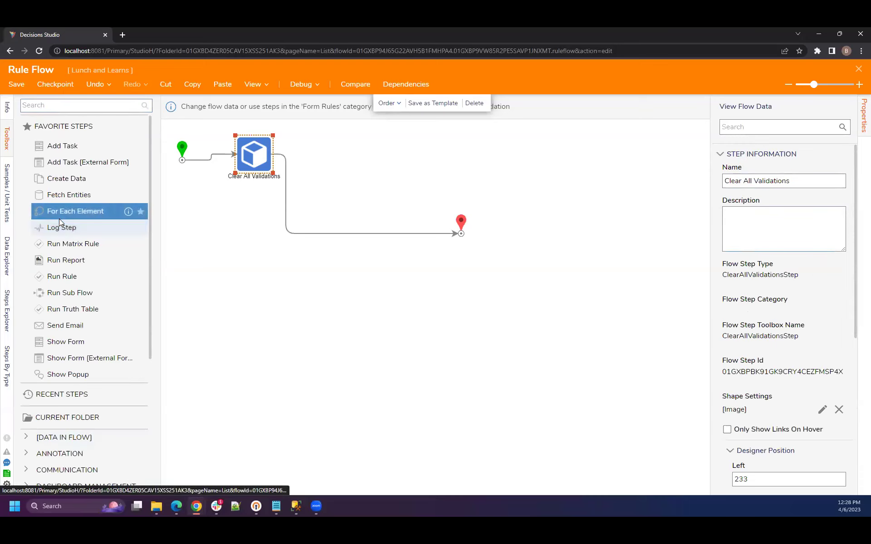
pyautogui.scroll(-4, 61, 222)
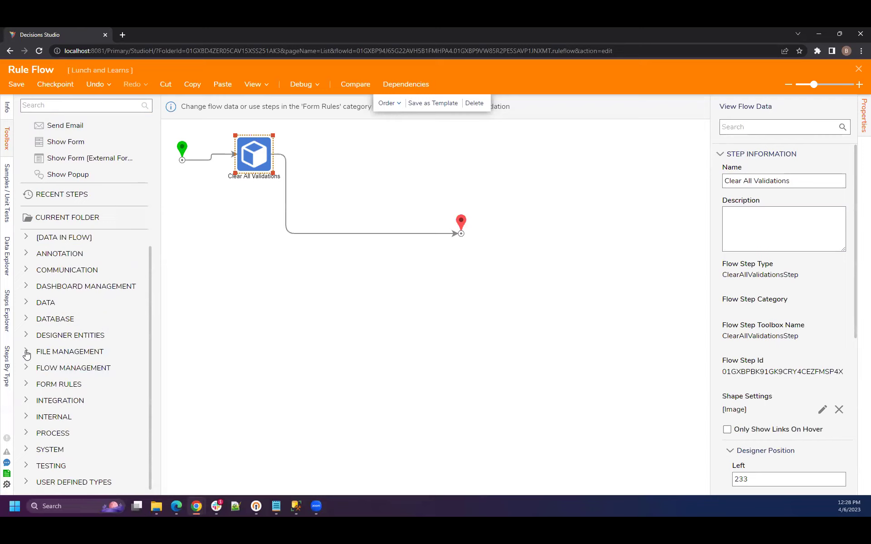
pyautogui.scroll(-2, 70, 294)
pyautogui.click(25, 245)
pyautogui.click(26, 259)
pyautogui.click(26, 275)
pyautogui.scroll(-3, 45, 318)
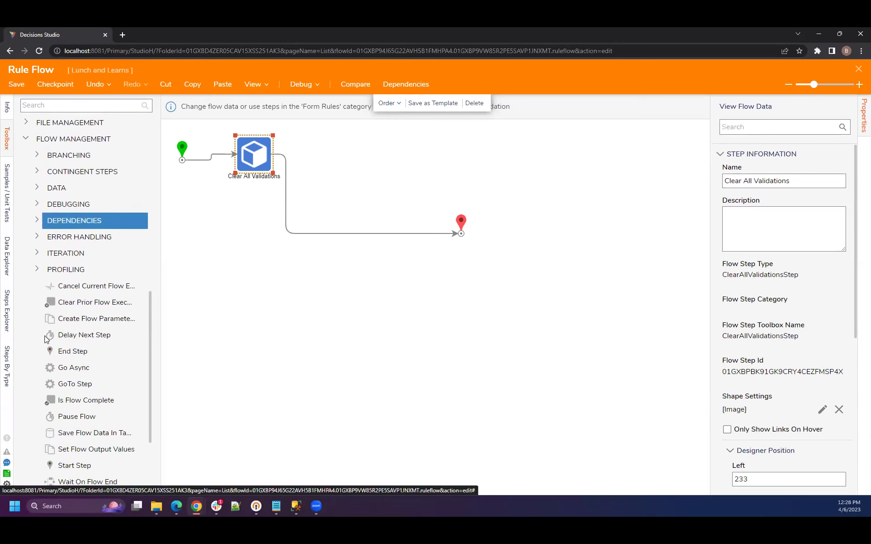
pyautogui.click(37, 237)
pyautogui.scroll(2, 38, 236)
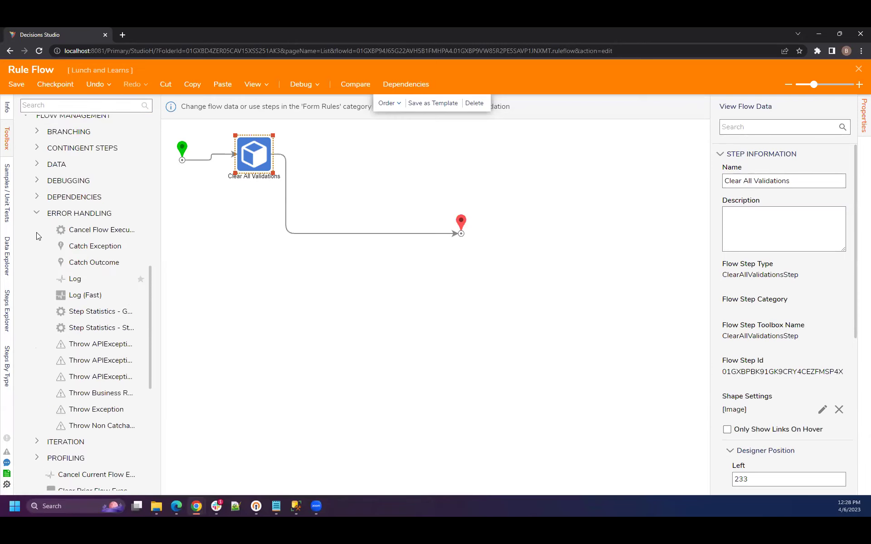
pyautogui.click(37, 212)
pyautogui.scroll(2, 39, 229)
pyautogui.scroll(-4, 36, 254)
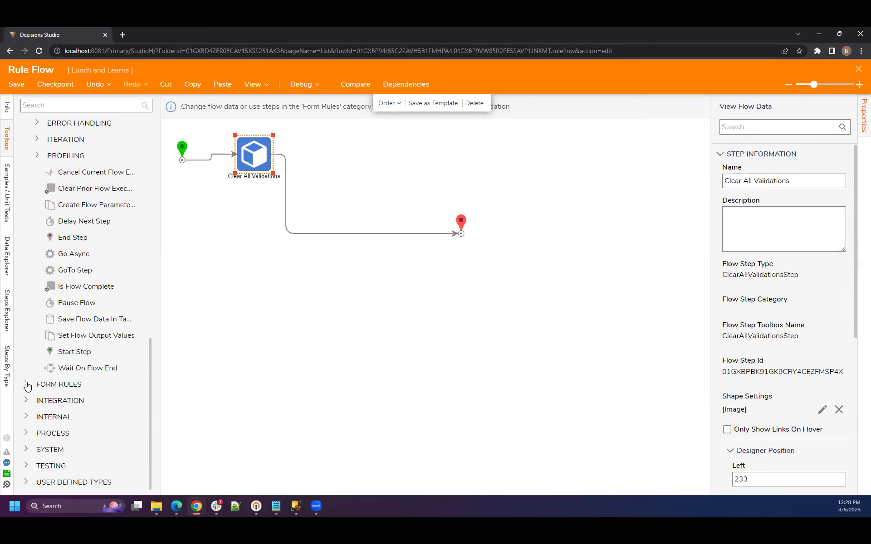
# Insert a Set Validations step from the Form Rules category between Clear All Validations and the end step.
pyautogui.click(26, 385)
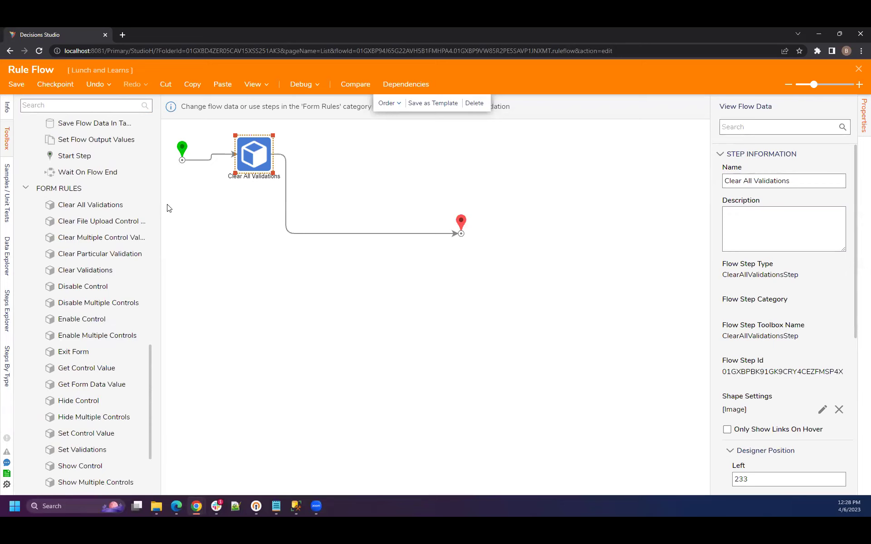
pyautogui.scroll(-2, 136, 236)
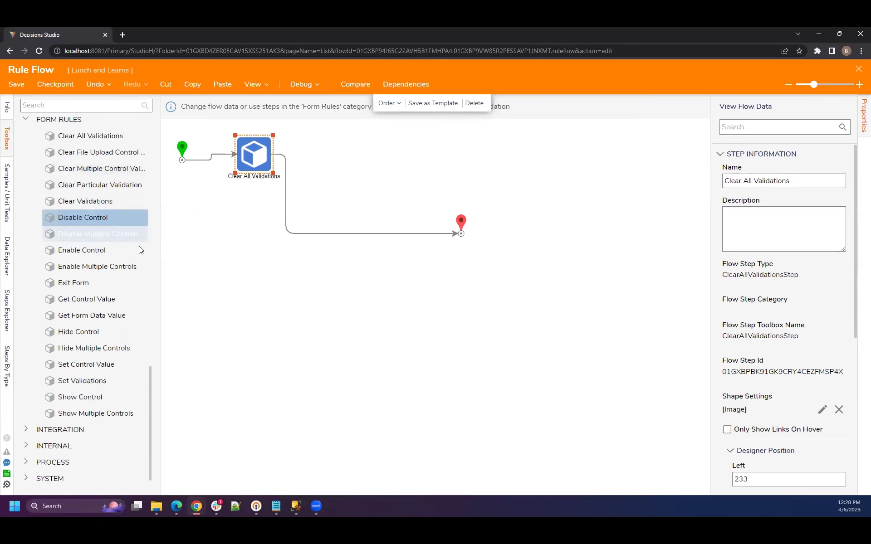
pyautogui.moveTo(81, 352); pyautogui.dragTo(314, 233)
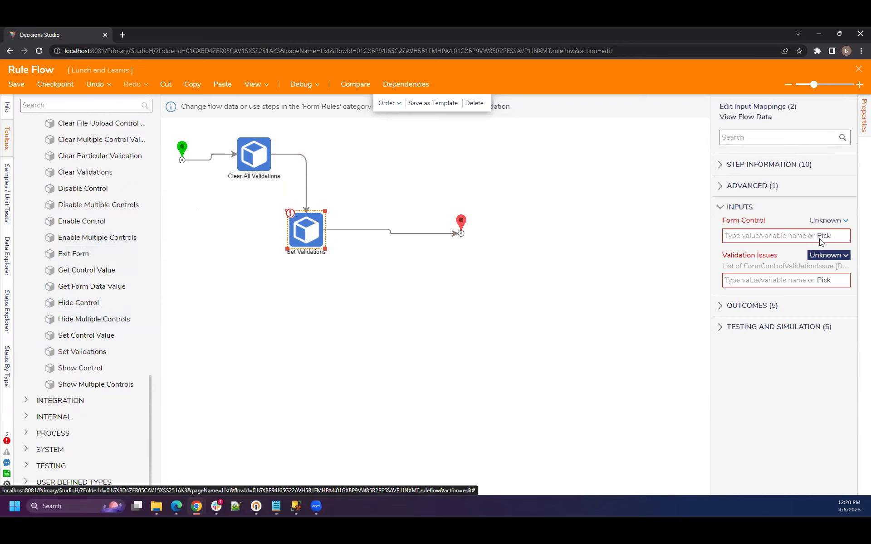
# Set the Set Validations step's Validation Issues input mapping to Constant.
pyautogui.click(827, 221)
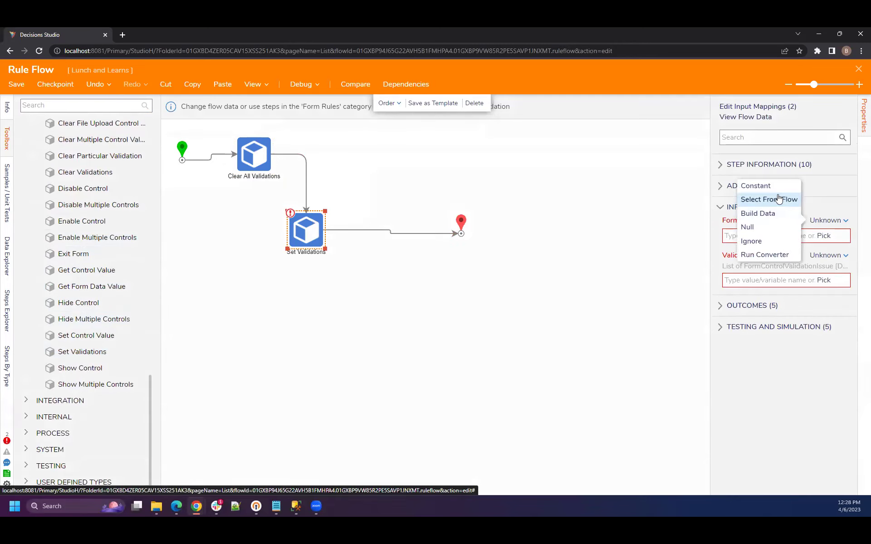
pyautogui.click(826, 257)
pyautogui.click(771, 213)
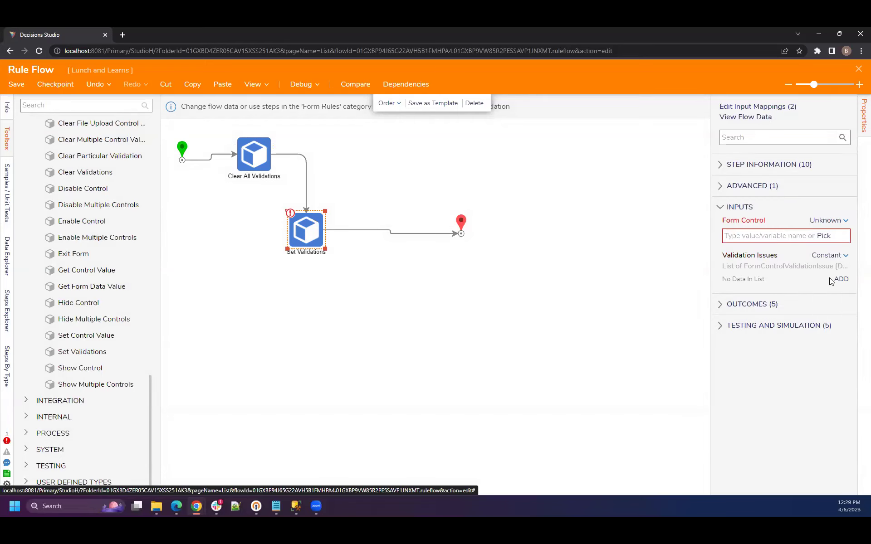
# Add a validation issue with BreakLevel Warning and the message "test validation" to the Set Validations step's Validation Issues.
pyautogui.click(841, 280)
pyautogui.click(400, 215)
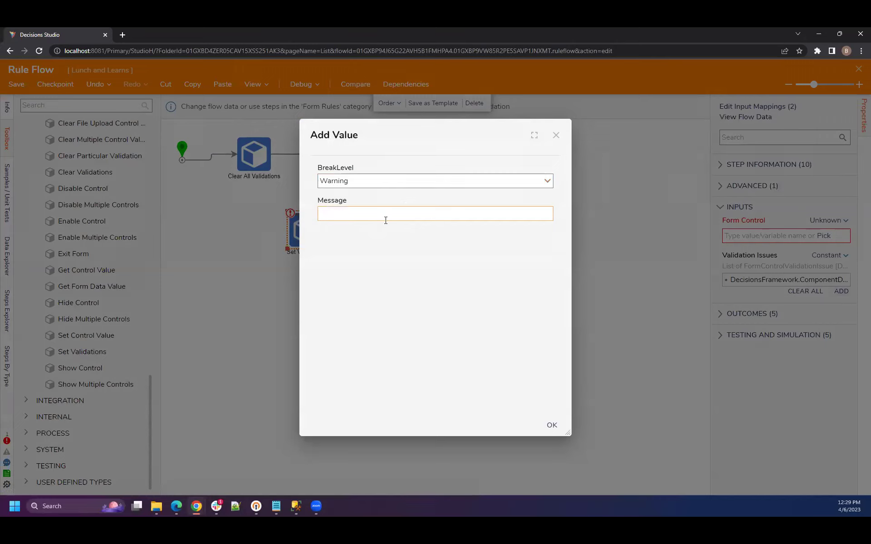
pyautogui.moveTo(398, 132); pyautogui.dragTo(475, 135)
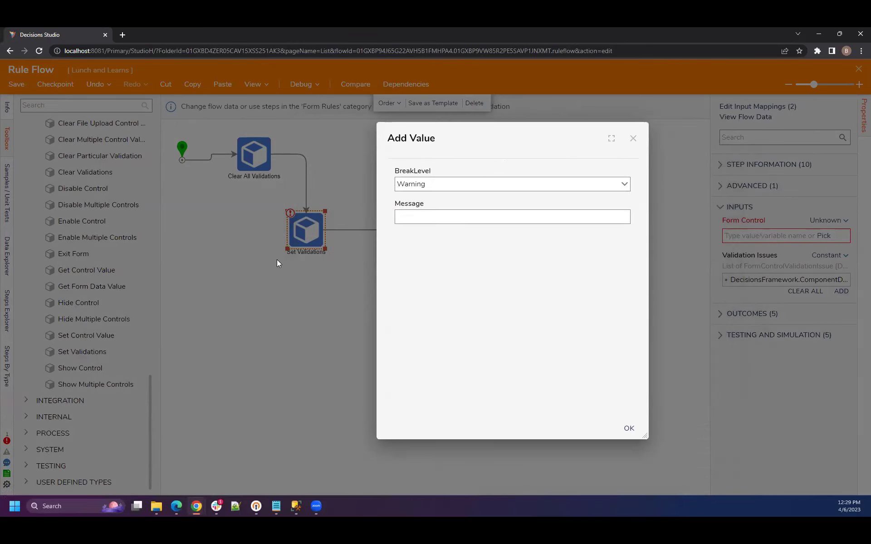
pyautogui.click(436, 220)
pyautogui.write('t')
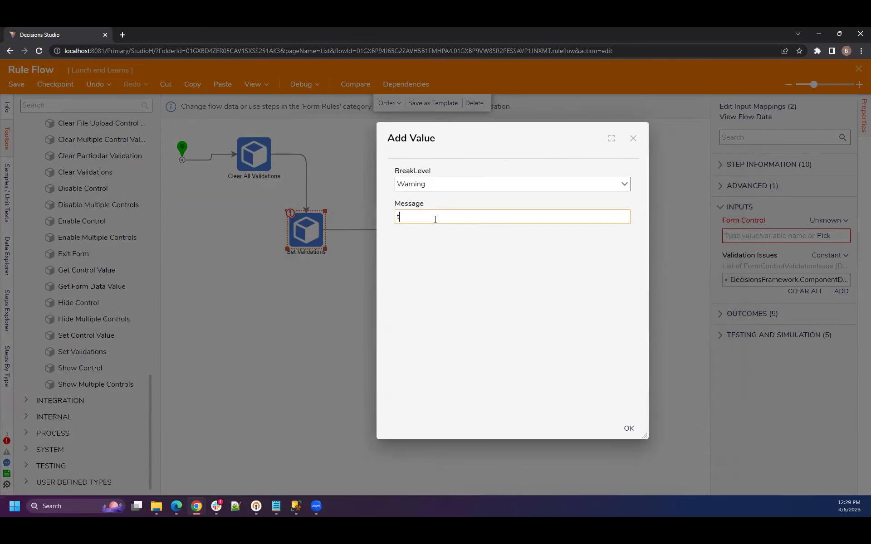
pyautogui.write('est validation')
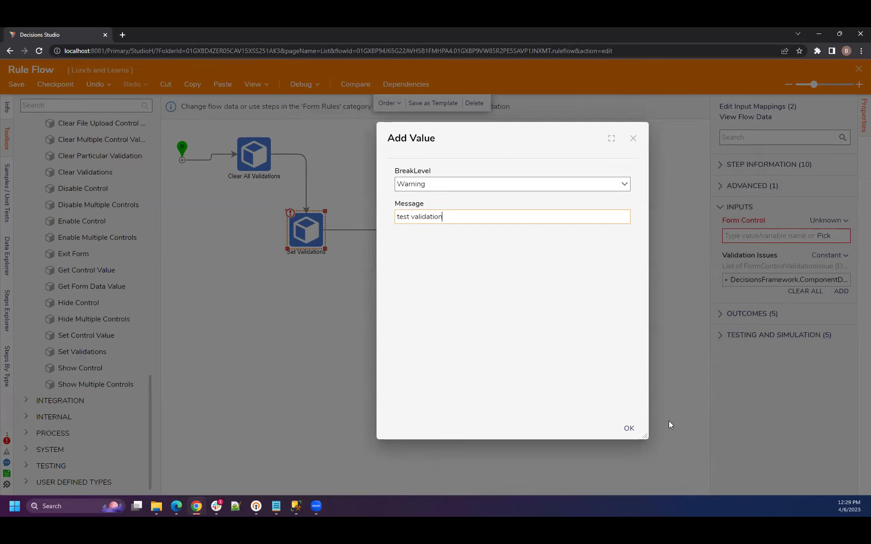
pyautogui.click(629, 428)
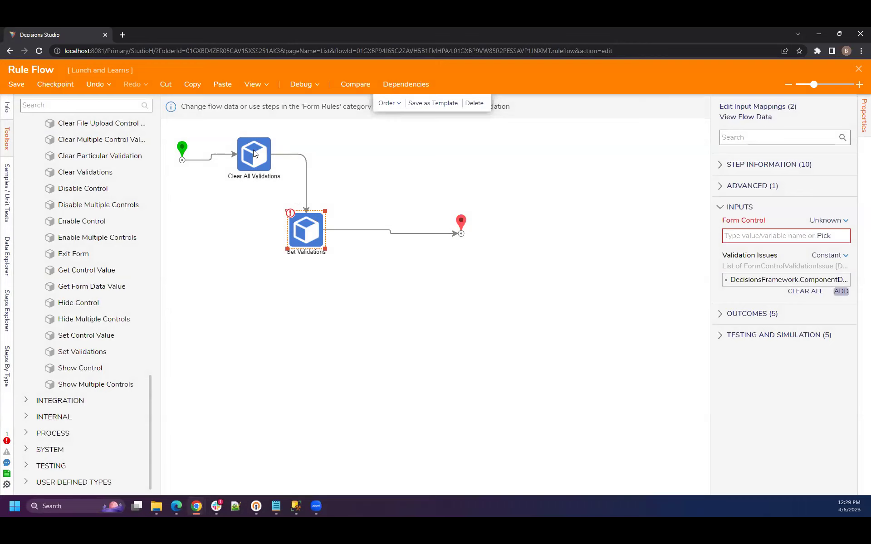
# Reposition Clear All Validations and Set Validations side by side in a row leading to the end step.
pyautogui.click(254, 155)
pyautogui.click(306, 230)
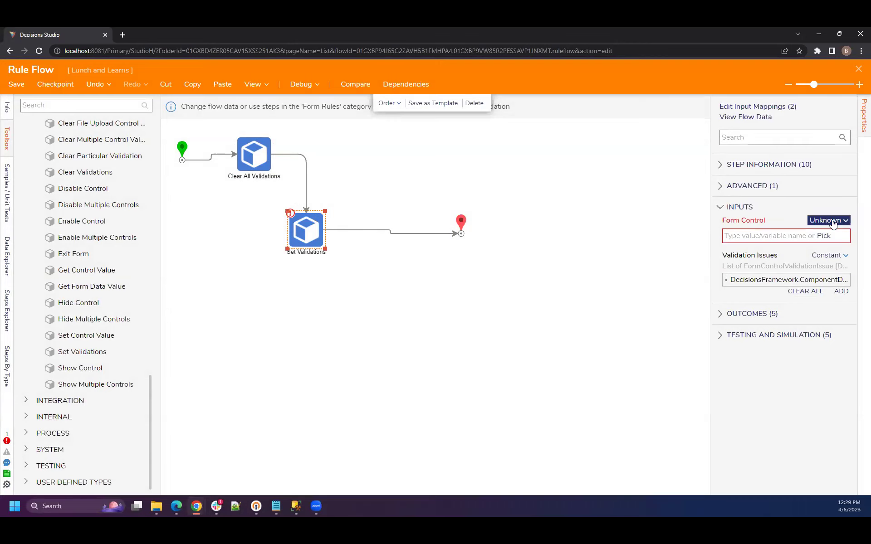
pyautogui.moveTo(267, 163); pyautogui.dragTo(240, 235)
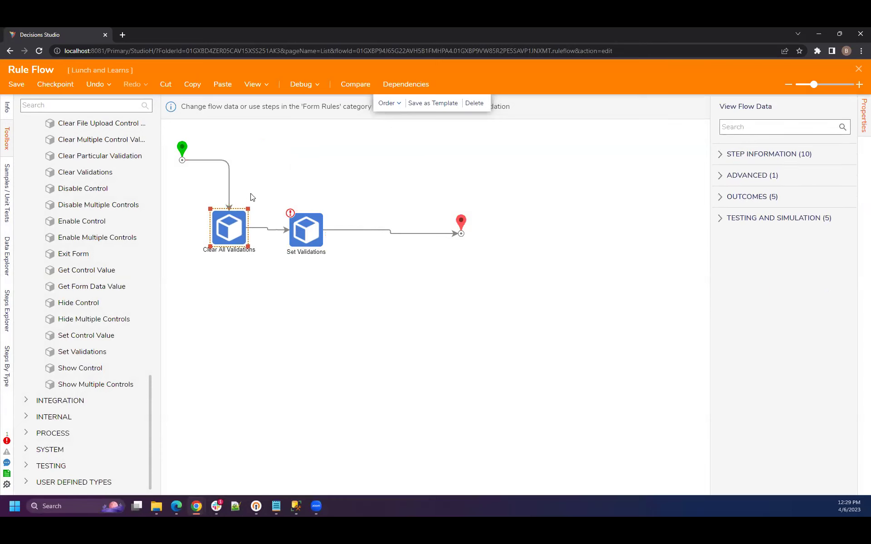
pyautogui.moveTo(307, 239); pyautogui.dragTo(336, 239)
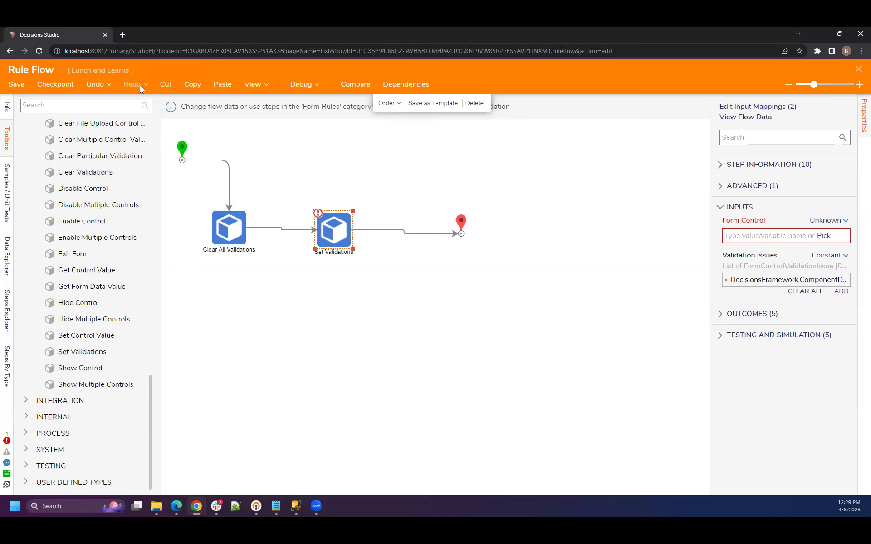
# Save the rule flow without notes, close it and return to the LnL test form's layout.
pyautogui.click(22, 88)
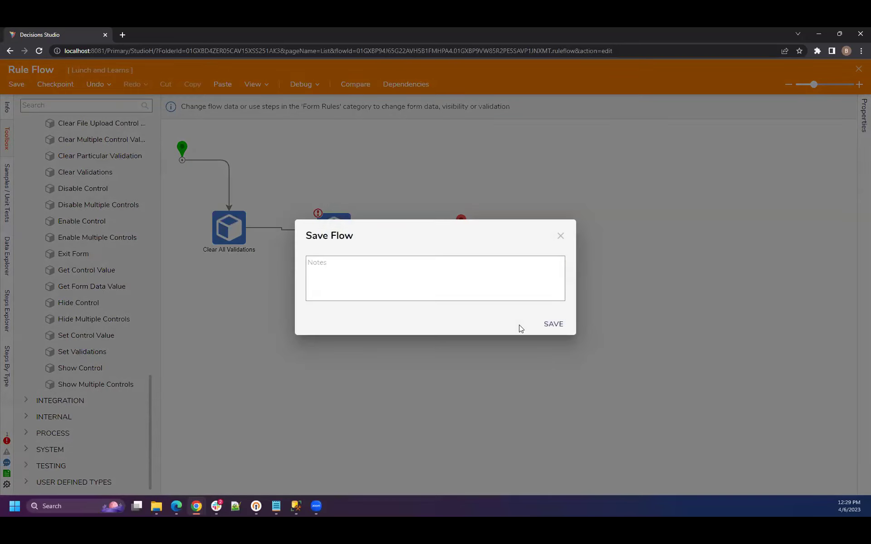
pyautogui.click(547, 326)
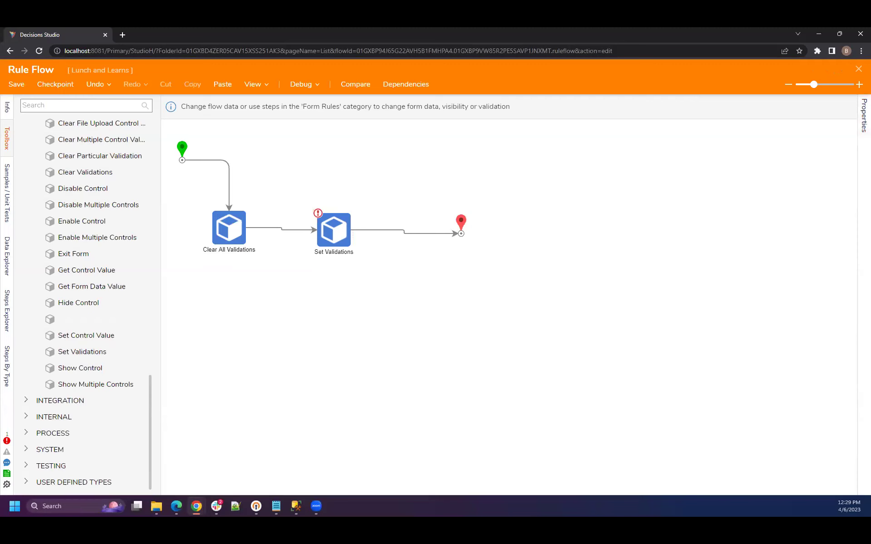
pyautogui.click(857, 70)
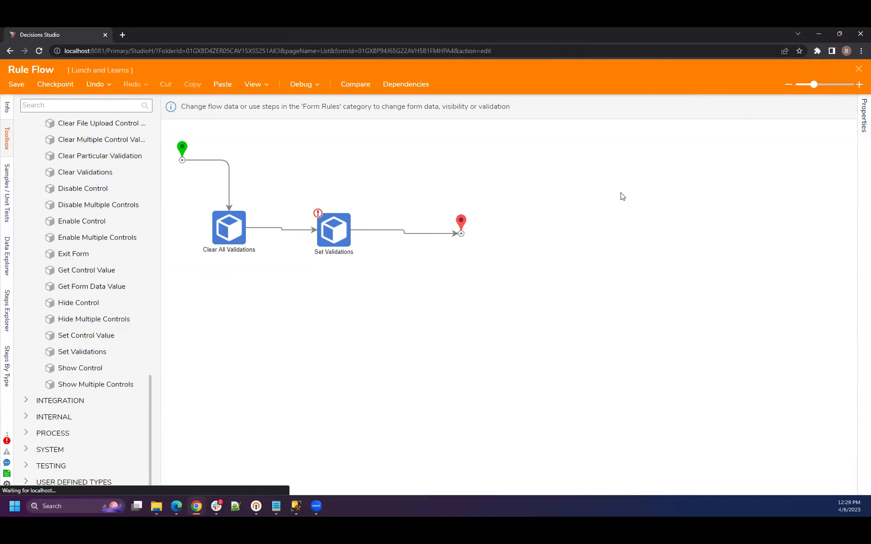
pyautogui.click(555, 135)
pyautogui.click(261, 207)
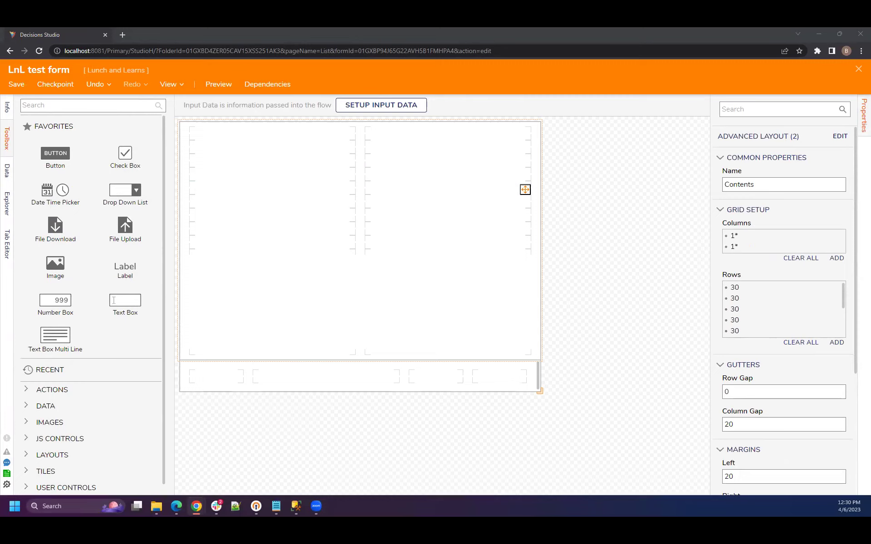
# Place a Button in the last cell of the form's footer row and show the form's Form Rules properties.
pyautogui.moveTo(271, 263); pyautogui.dragTo(560, 368)
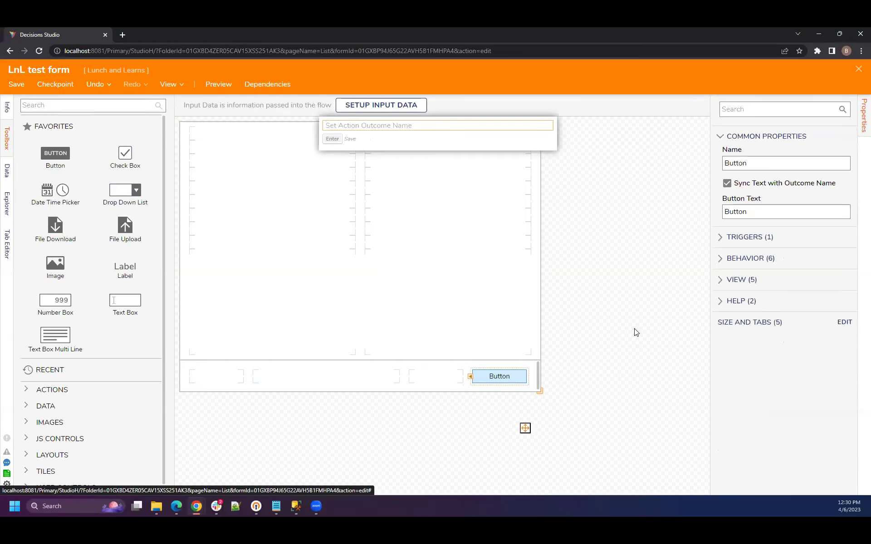
pyautogui.click(636, 332)
pyautogui.scroll(-5, 743, 330)
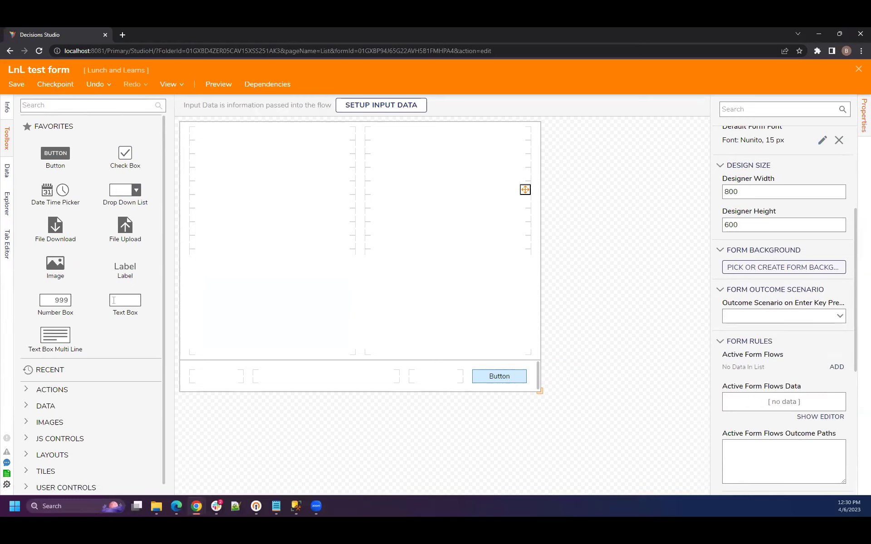
pyautogui.scroll(-1, 755, 308)
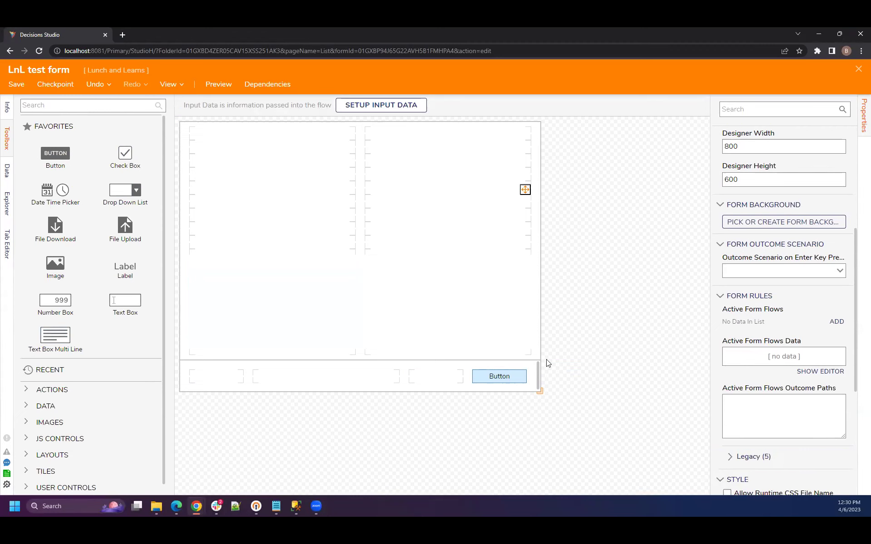
# Enable Needs Confirmation in the Button's behavior and set its Confirmation Message to "Test".
pyautogui.click(516, 375)
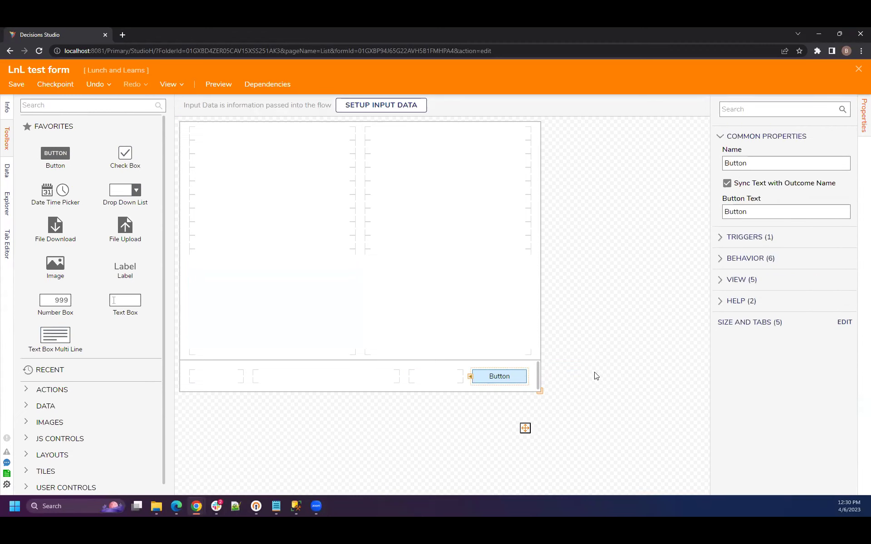
pyautogui.click(753, 262)
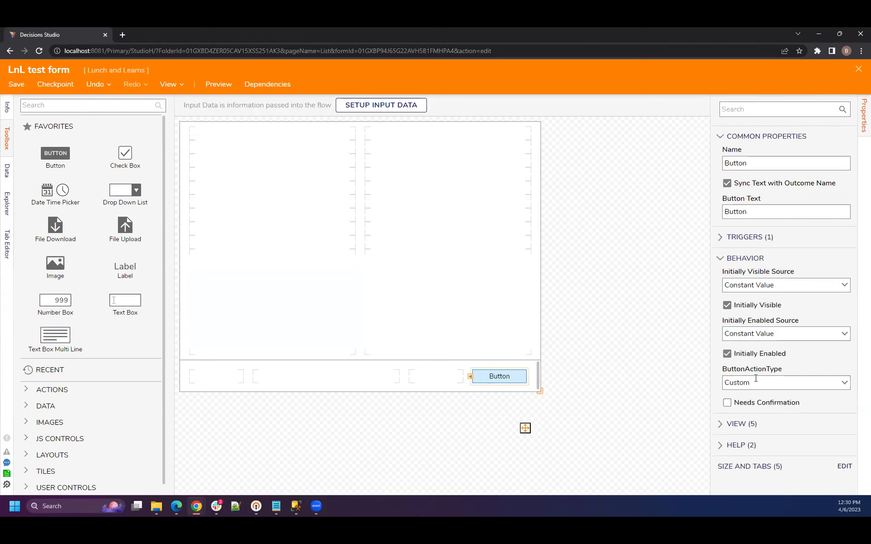
pyautogui.click(757, 406)
pyautogui.scroll(-3, 751, 391)
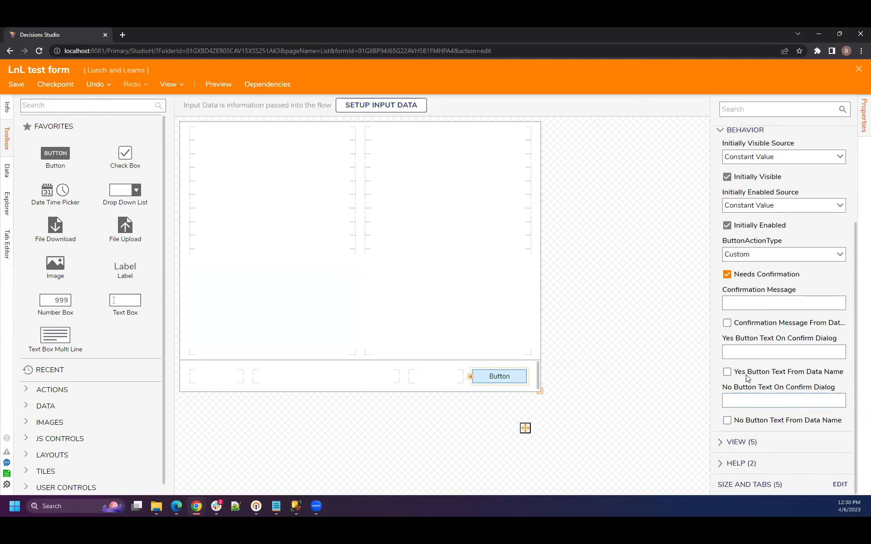
pyautogui.click(758, 302)
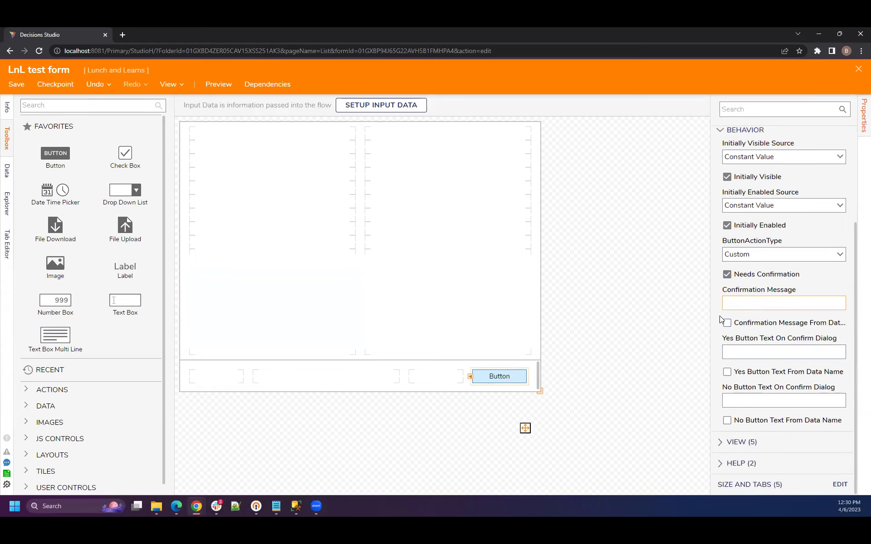
pyautogui.moveTo(711, 314); pyautogui.dragTo(624, 308)
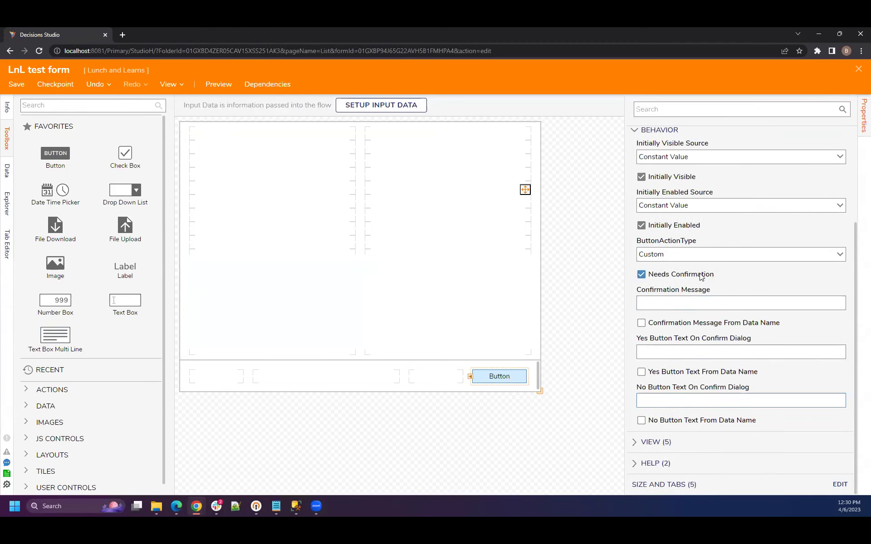
pyautogui.click(684, 299)
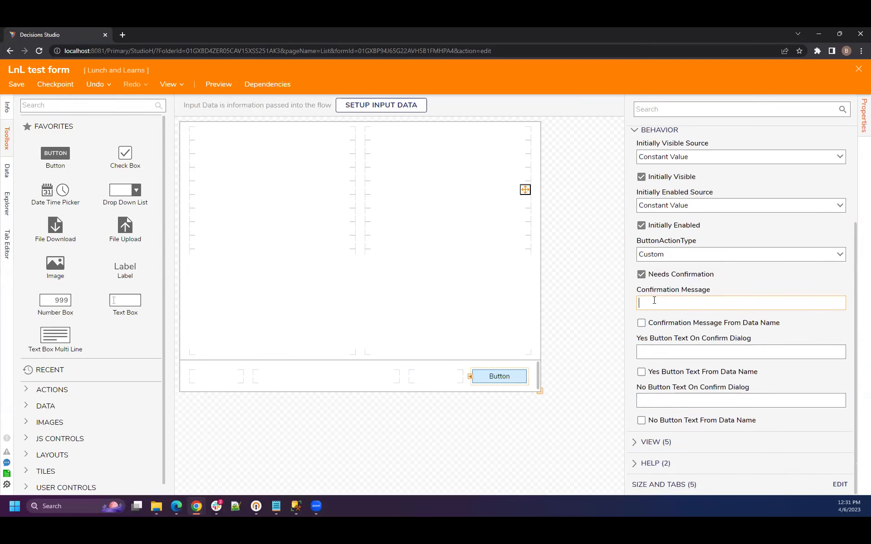
pyautogui.write('Test')
# Save the LnL test form without notes and close it to return to Flow 1.
pyautogui.click(448, 201)
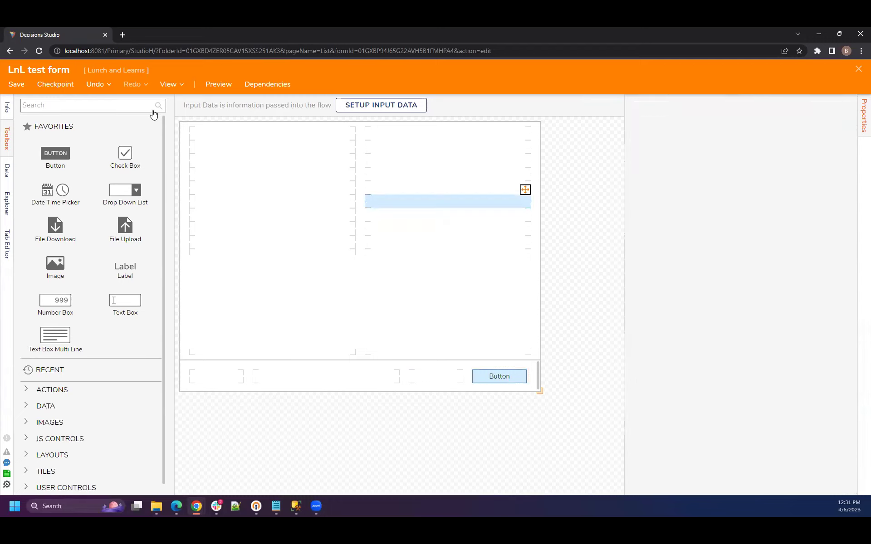
pyautogui.click(23, 85)
pyautogui.click(554, 322)
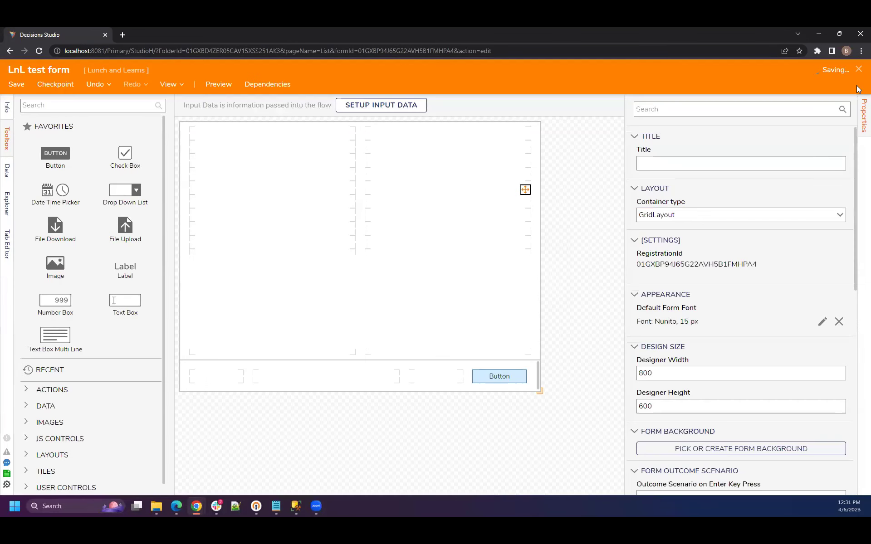
pyautogui.click(859, 70)
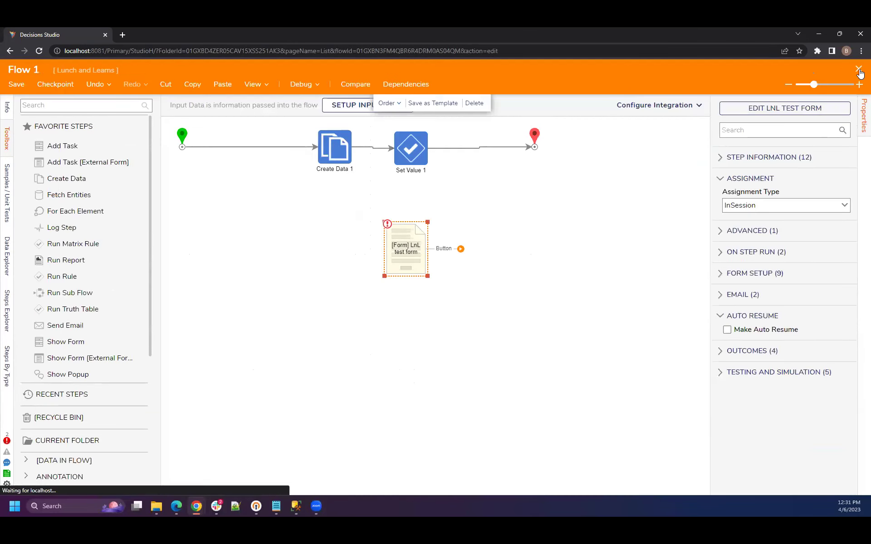
# Reroute the start step to the LnL test form and connect the form's Button outcome to the end step.
pyautogui.click(250, 147)
pyautogui.moveTo(318, 147); pyautogui.dragTo(389, 249)
pyautogui.moveTo(461, 249); pyautogui.dragTo(535, 146)
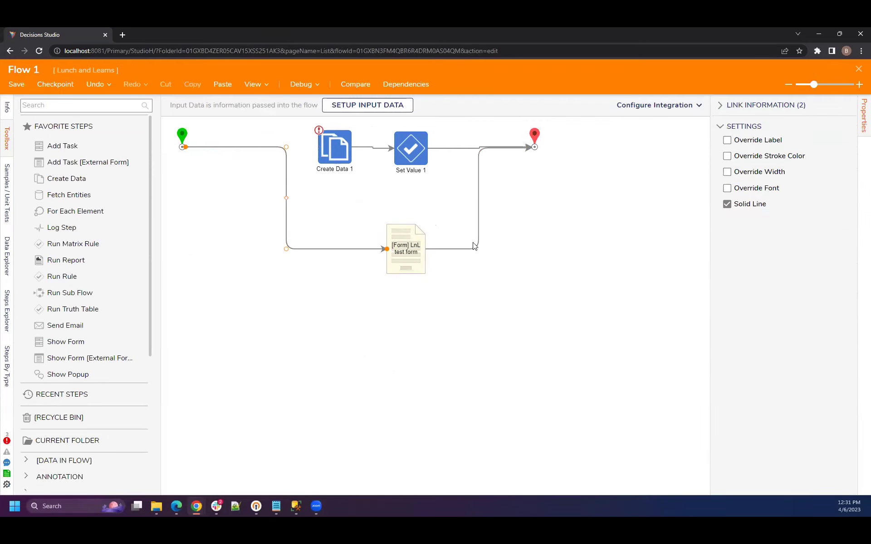
# Debug Flow 1, submit the form with its Button, accept the confirmation and close the debugger.
pyautogui.click(301, 84)
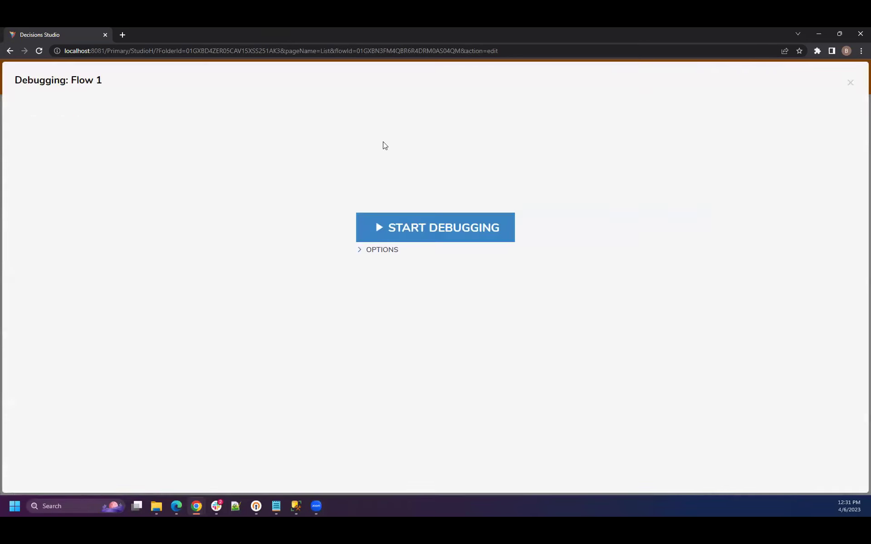
pyautogui.click(451, 218)
pyautogui.click(571, 414)
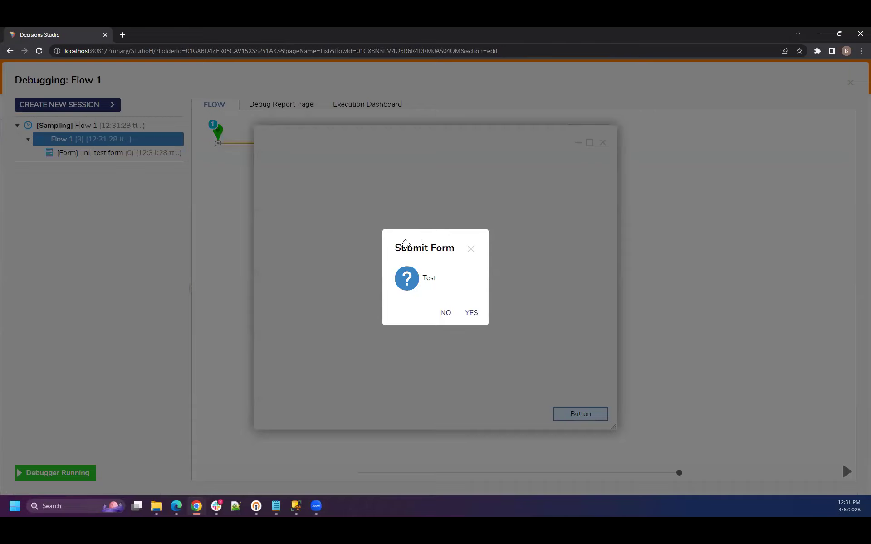
pyautogui.click(472, 313)
pyautogui.click(851, 83)
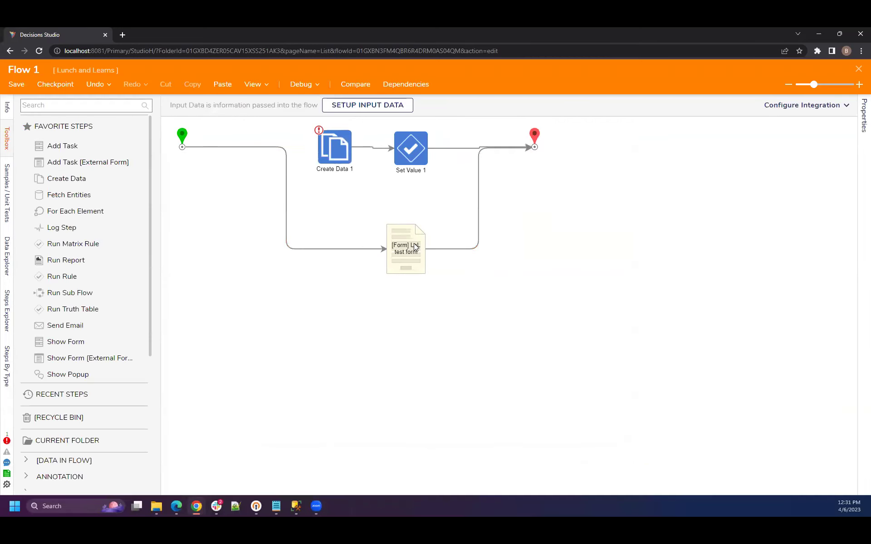
# Reopen the LnL test form and enable Confirmation Message From Data Name in the Button's behavior settings.
pyautogui.click(415, 248)
pyautogui.click(804, 111)
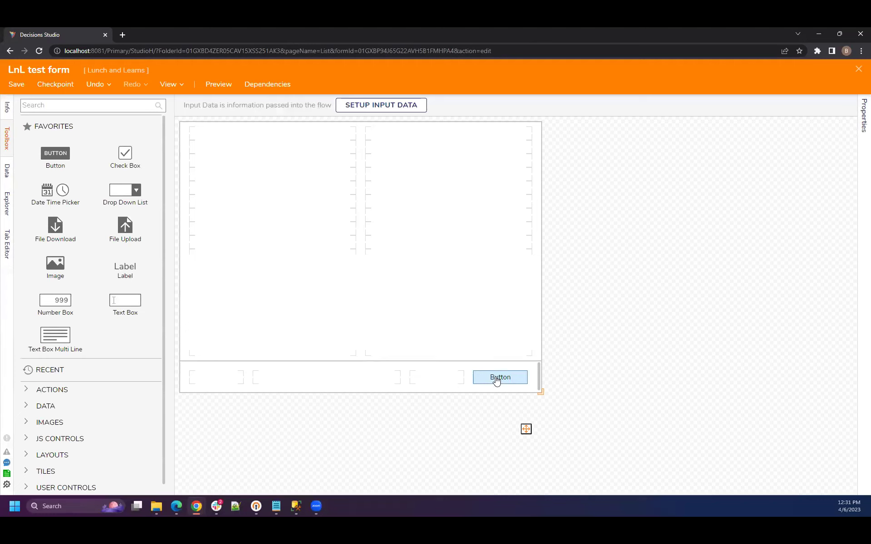
pyautogui.click(496, 380)
pyautogui.click(739, 292)
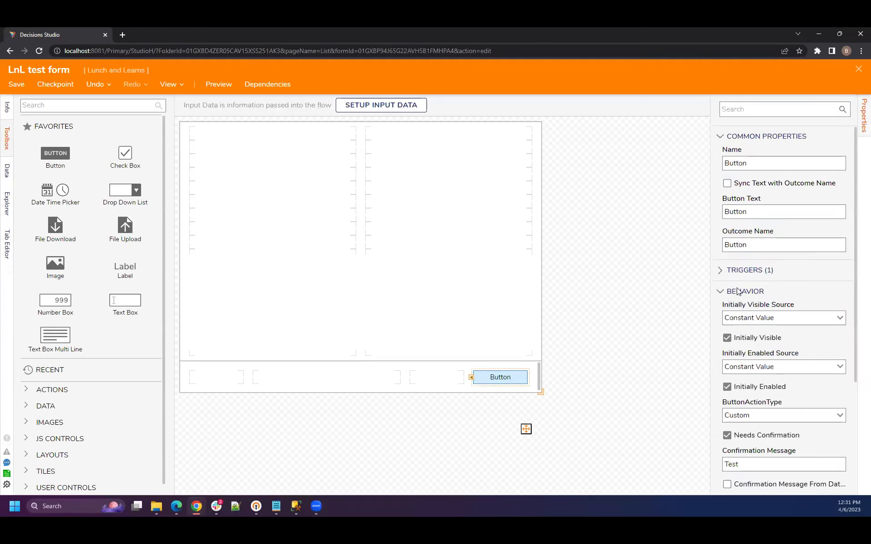
pyautogui.scroll(-3, 739, 291)
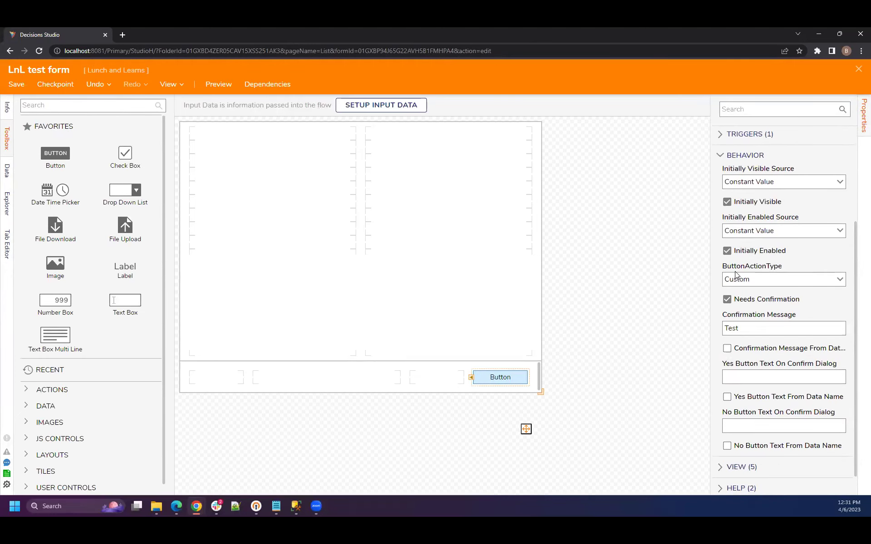
pyautogui.scroll(-1, 737, 290)
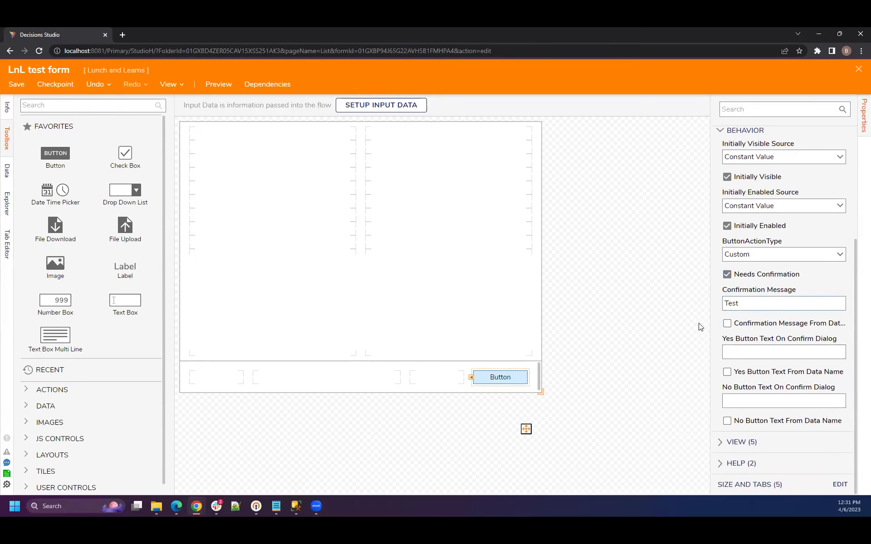
pyautogui.moveTo(711, 309); pyautogui.dragTo(635, 301)
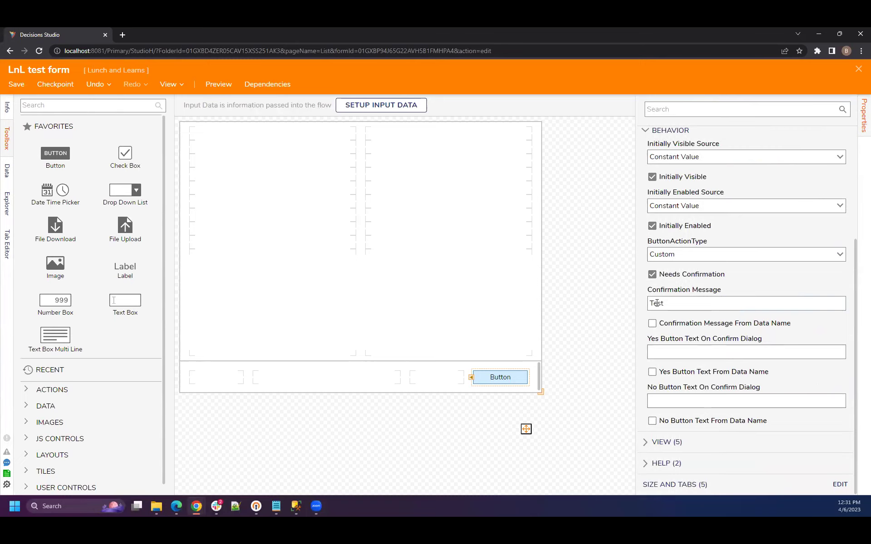
pyautogui.click(661, 354)
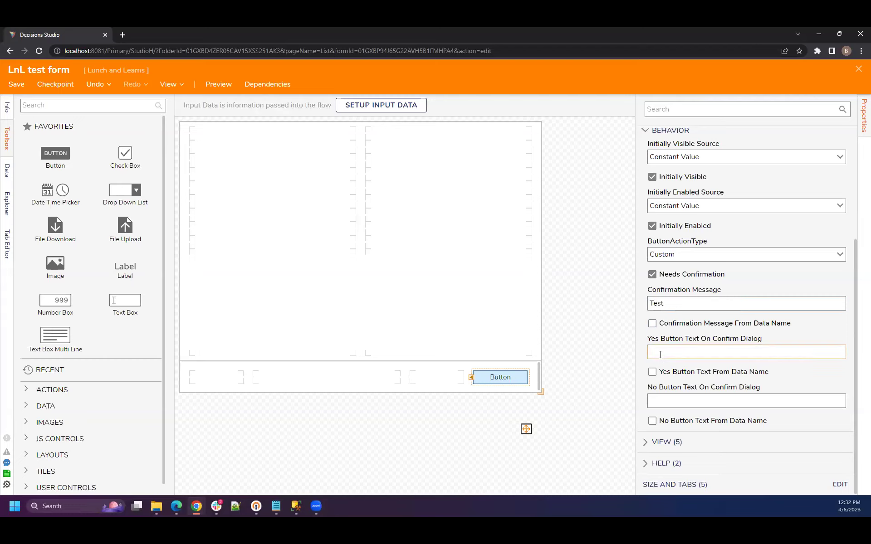
pyautogui.click(675, 324)
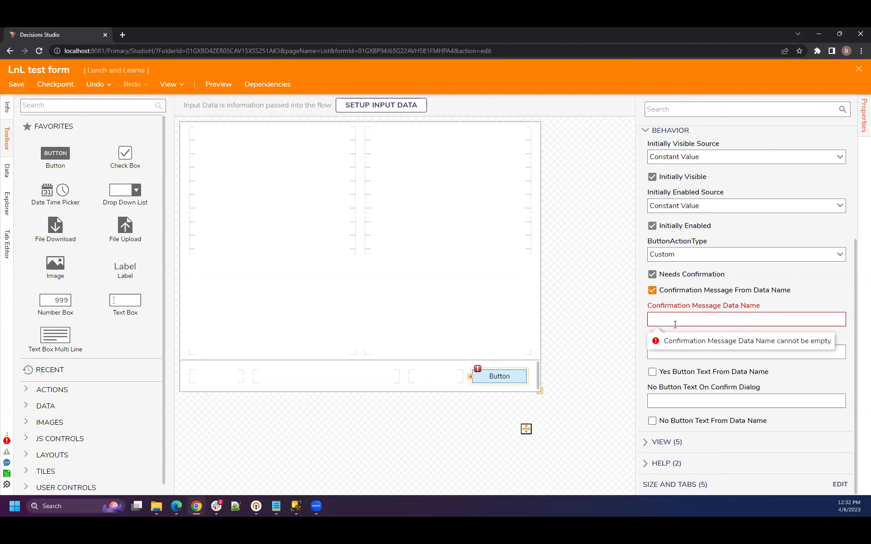
# Set the Button's Confirmation Message Data Name to Test, then save the form without notes and close it.
pyautogui.click(684, 318)
pyautogui.write('Test')
pyautogui.click(425, 317)
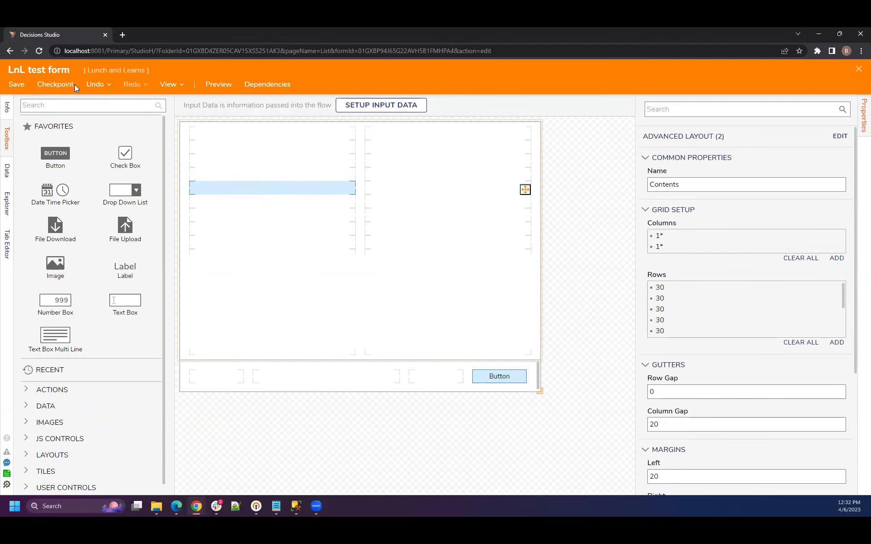
pyautogui.click(24, 86)
pyautogui.click(548, 323)
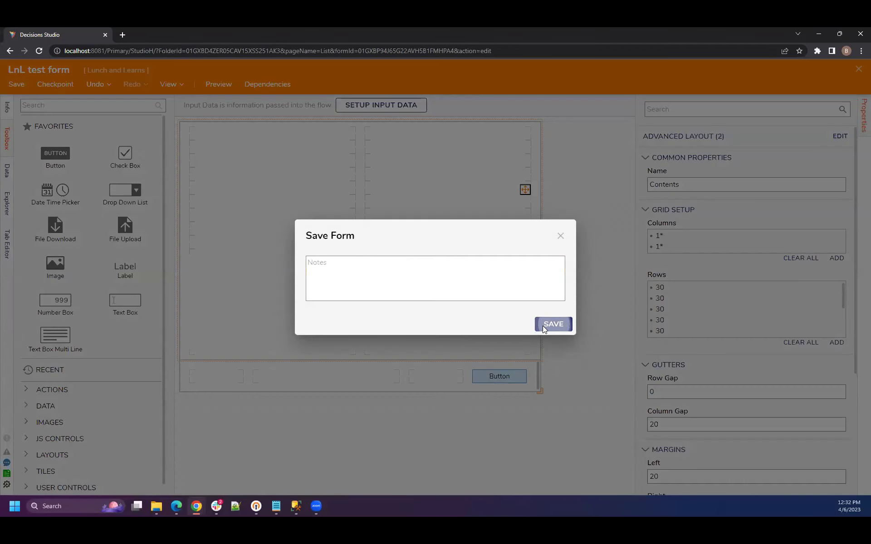
pyautogui.click(858, 69)
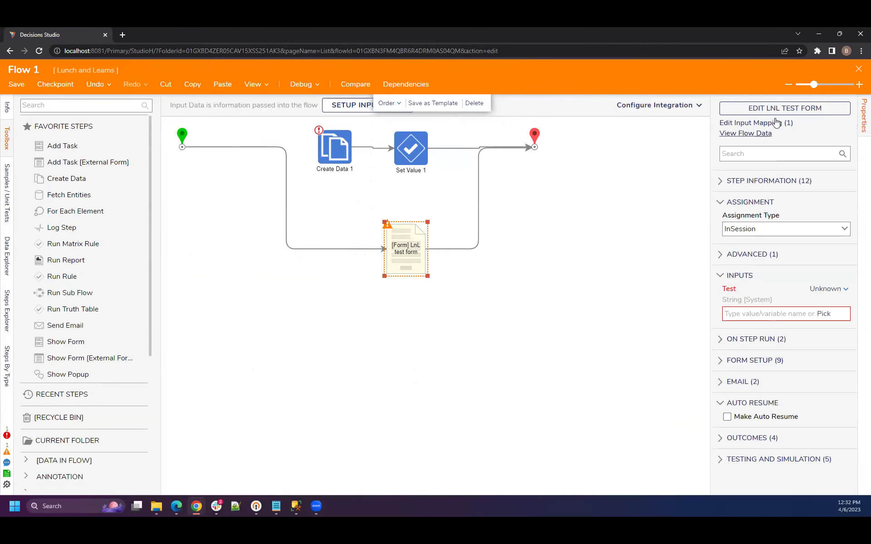
# Map the form step's Test input in Flow 1 as a constant with the value "test confirmation".
pyautogui.click(815, 291)
pyautogui.click(767, 240)
pyautogui.click(737, 313)
pyautogui.write('test confirmation')
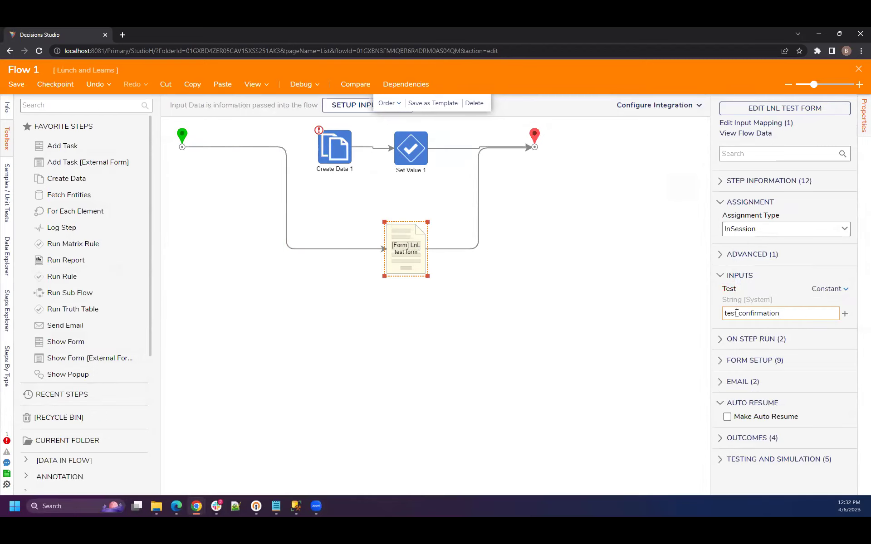
pyautogui.click(641, 309)
# Debug Flow 1 to test the data-driven confirmation message, accepting it on submit and closing the debugger.
pyautogui.click(302, 85)
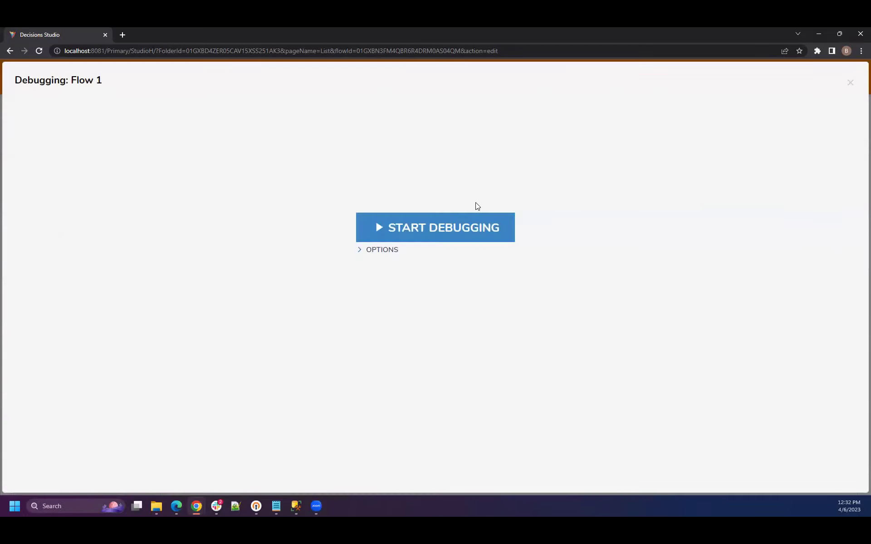
pyautogui.click(469, 228)
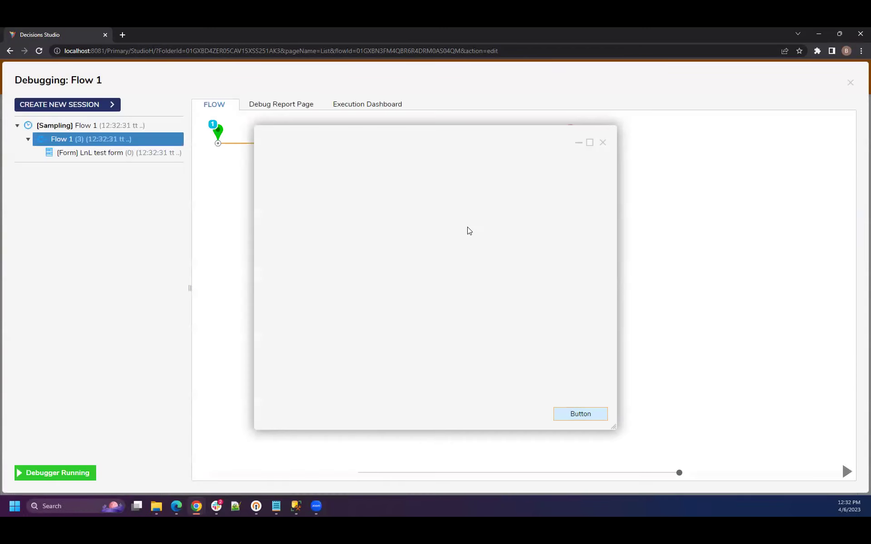
pyautogui.click(567, 415)
pyautogui.click(478, 319)
pyautogui.click(851, 82)
# Reopen the LnL test form and disable Confirmation Message From Data Name in the Button's behavior settings.
pyautogui.click(397, 247)
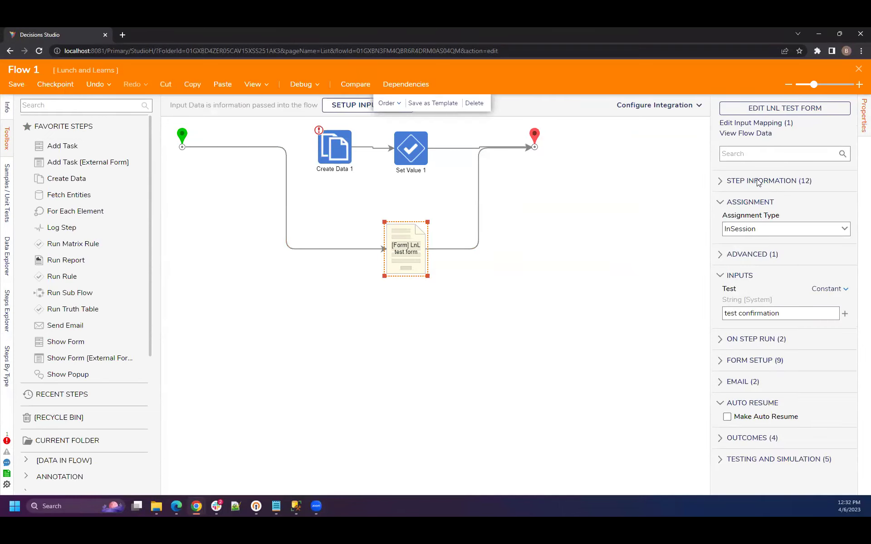
pyautogui.click(794, 116)
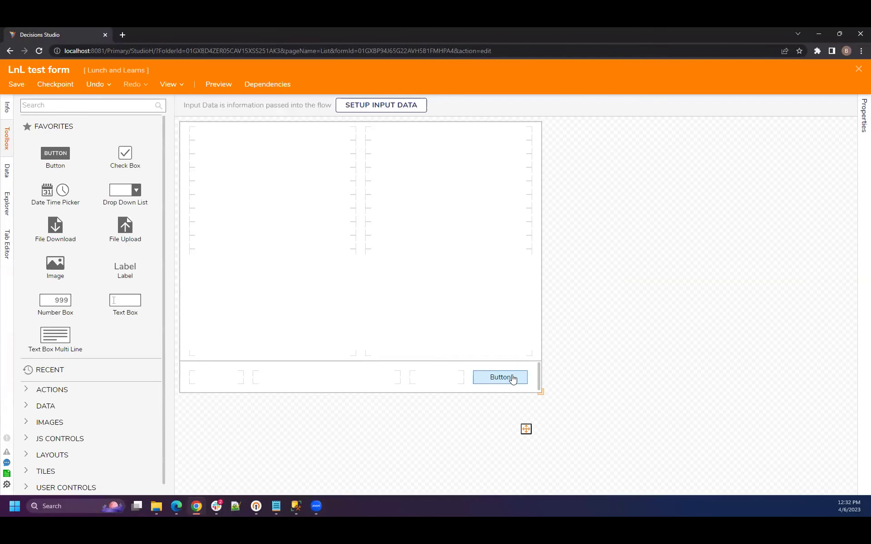
pyautogui.click(513, 380)
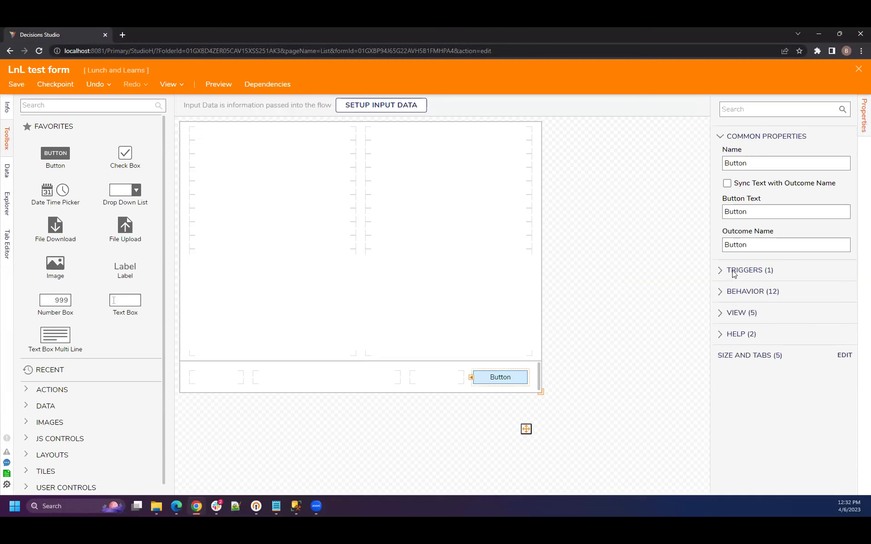
pyautogui.click(737, 293)
pyautogui.scroll(-4, 738, 295)
pyautogui.click(748, 290)
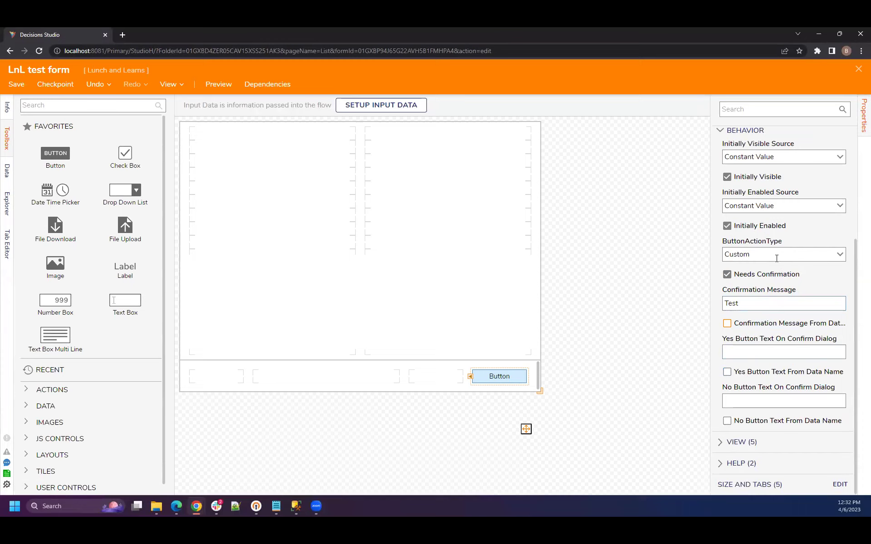
# Examine the Button's action type choices and its behavior, view, help and trigger settings.
pyautogui.click(839, 254)
pyautogui.click(840, 255)
pyautogui.click(736, 442)
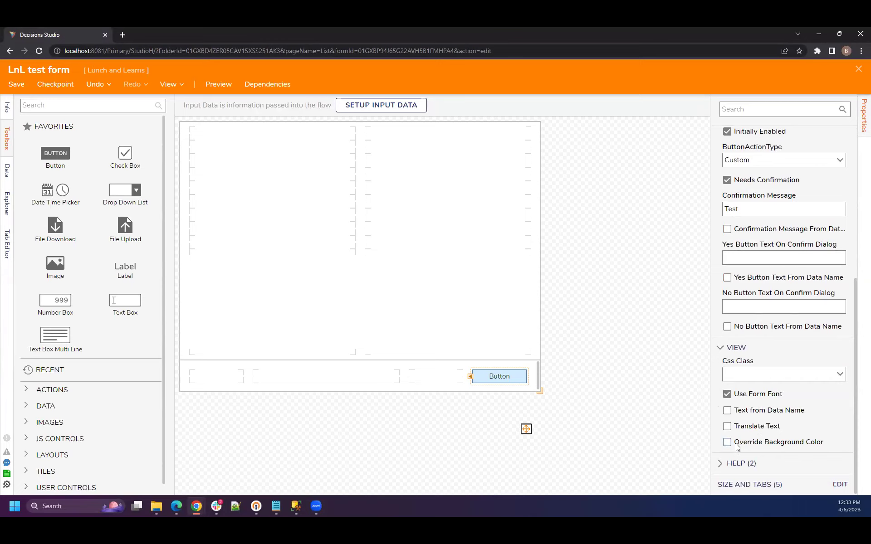
pyautogui.click(734, 463)
pyautogui.scroll(-1, 734, 464)
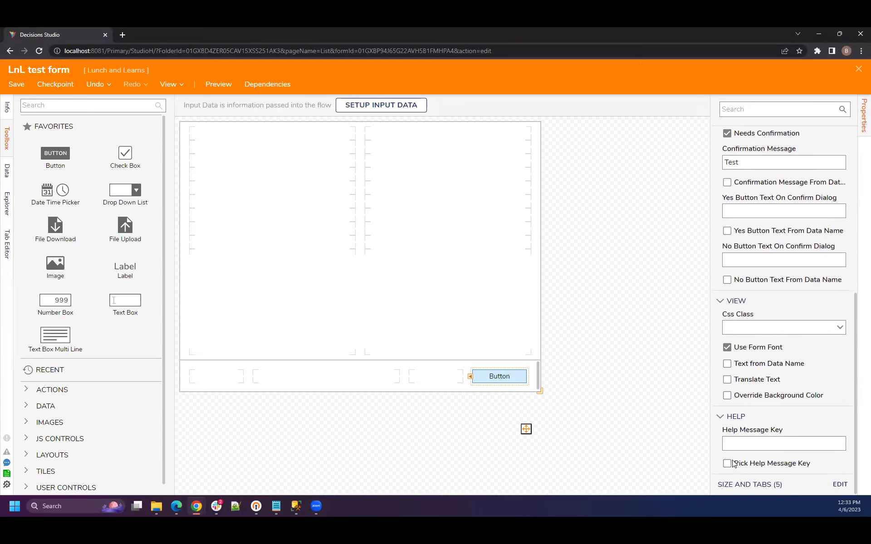
pyautogui.click(738, 415)
pyautogui.scroll(6, 737, 415)
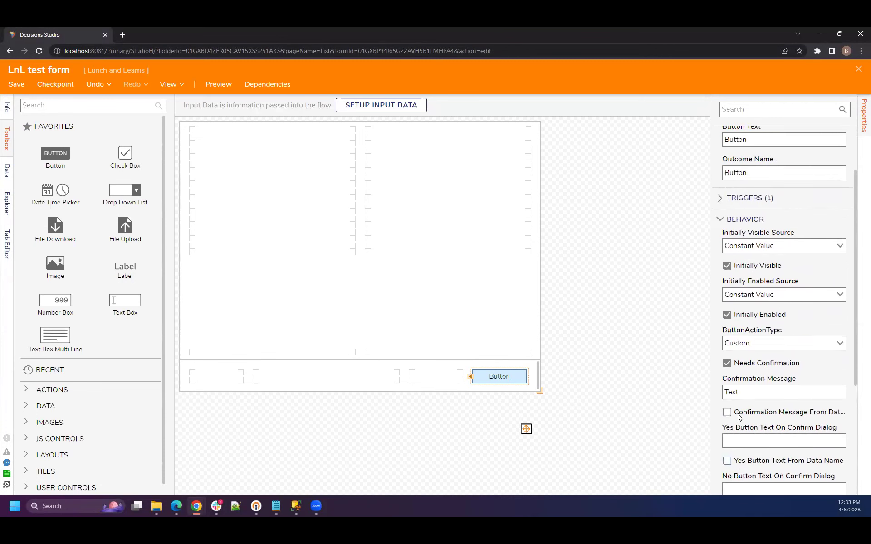
pyautogui.click(734, 275)
pyautogui.click(733, 272)
pyautogui.click(737, 291)
pyautogui.click(737, 292)
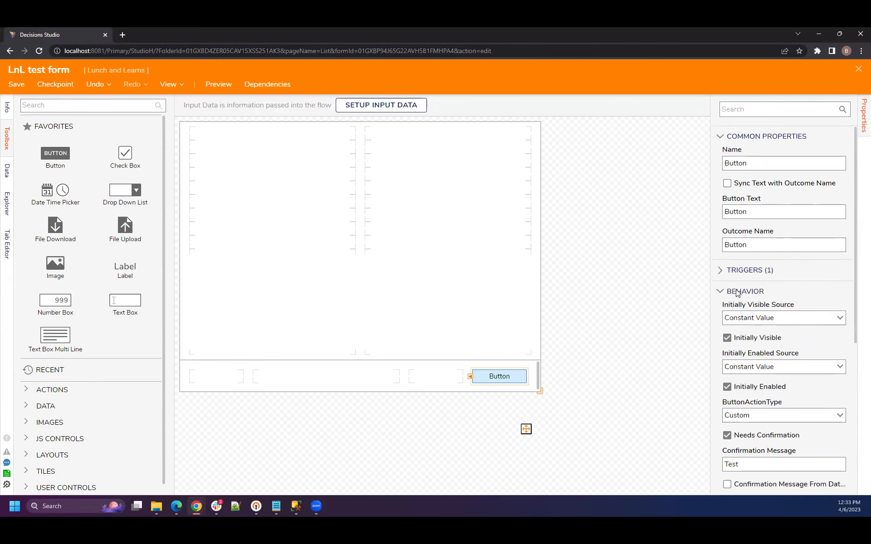
pyautogui.scroll(-4, 728, 330)
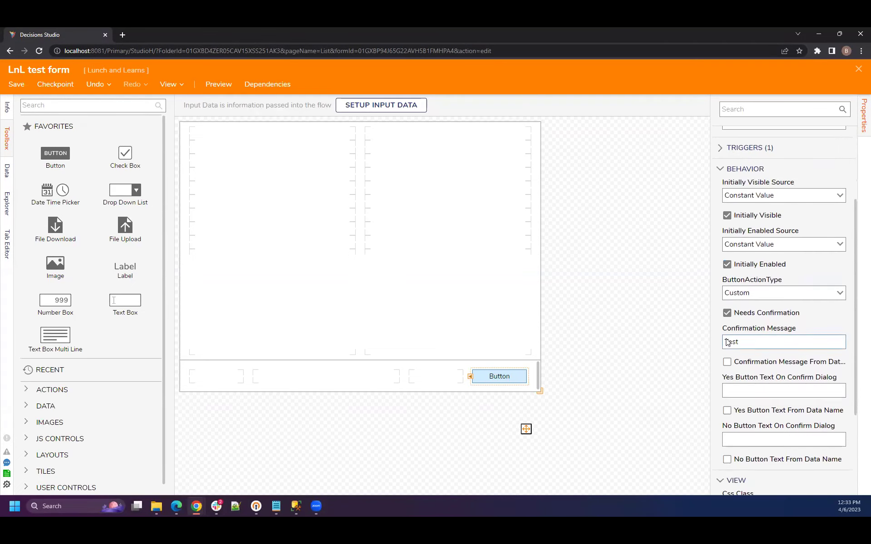
pyautogui.scroll(-2, 727, 338)
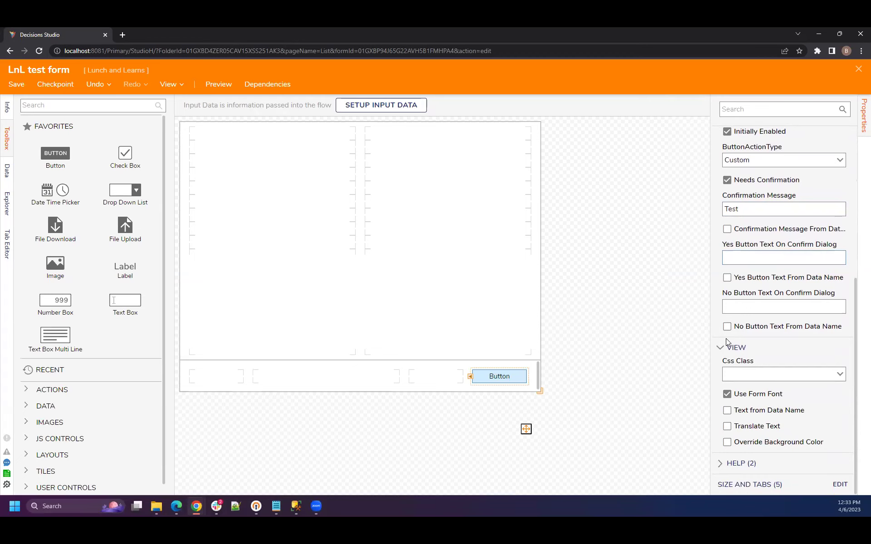
pyautogui.scroll(6, 754, 312)
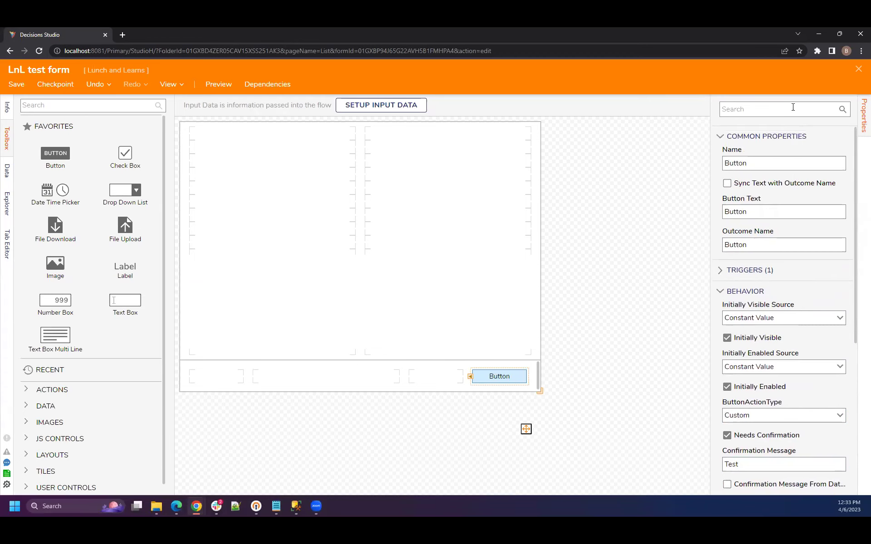
pyautogui.click(783, 104)
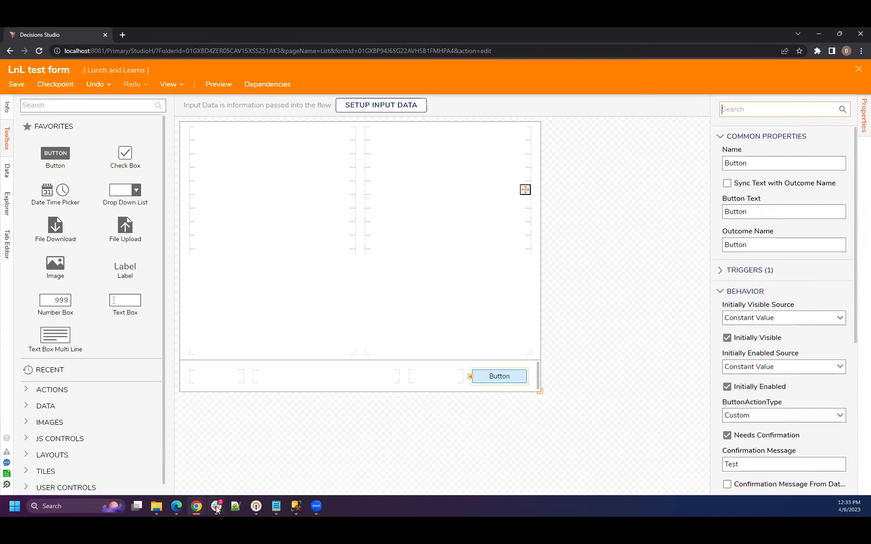
pyautogui.moveTo(217, 506)
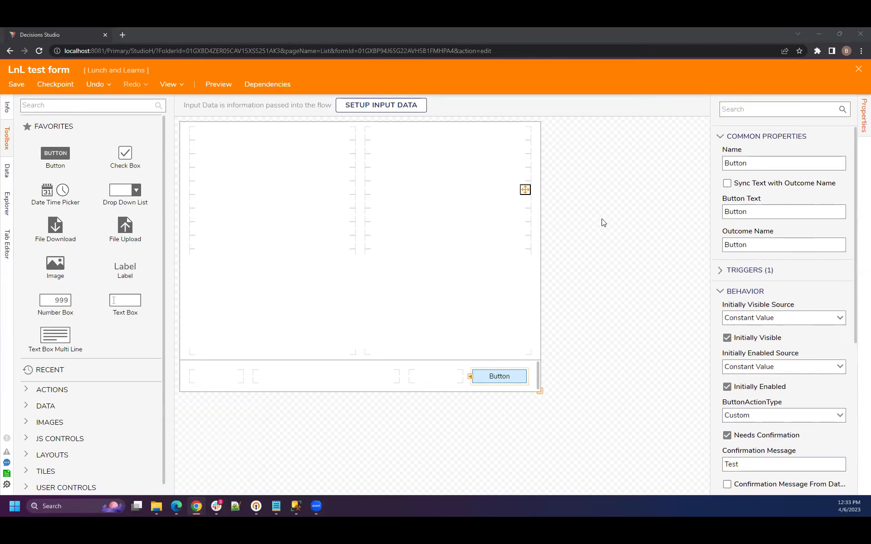
pyautogui.click(759, 272)
pyautogui.click(747, 272)
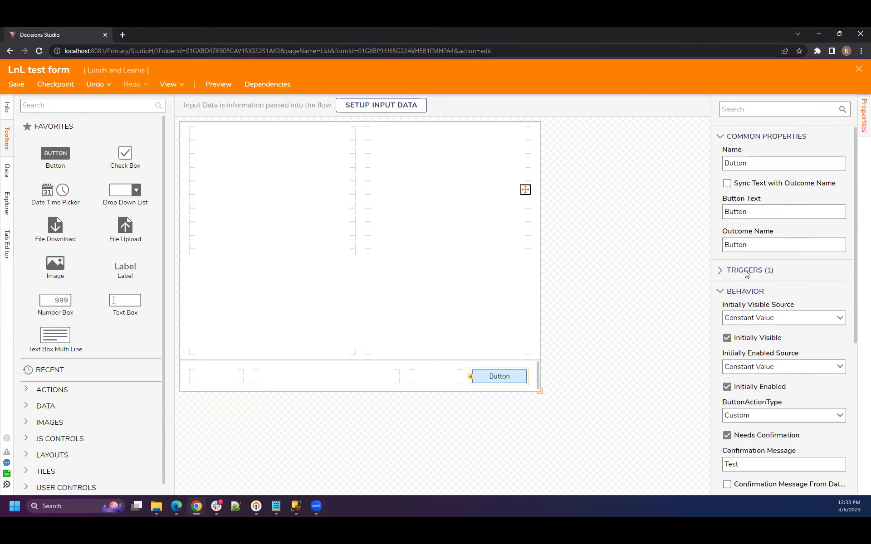
pyautogui.click(214, 506)
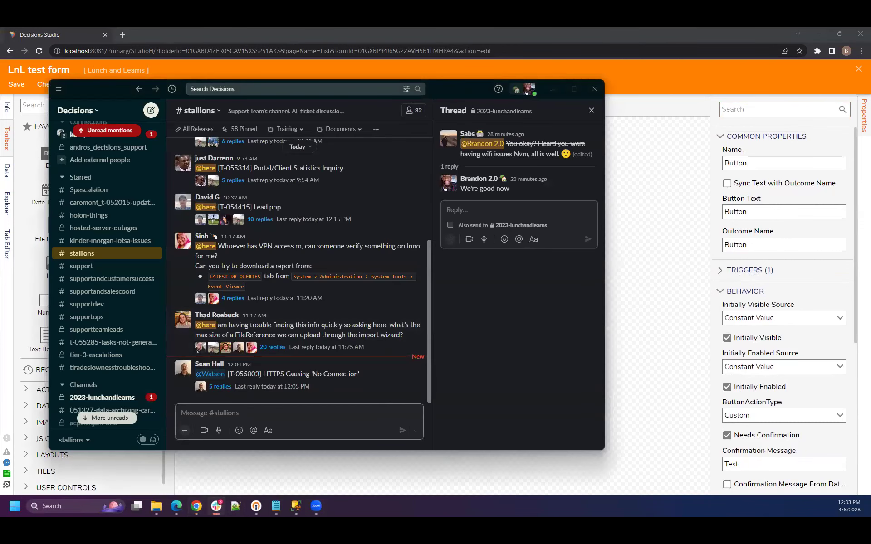
pyautogui.click(553, 89)
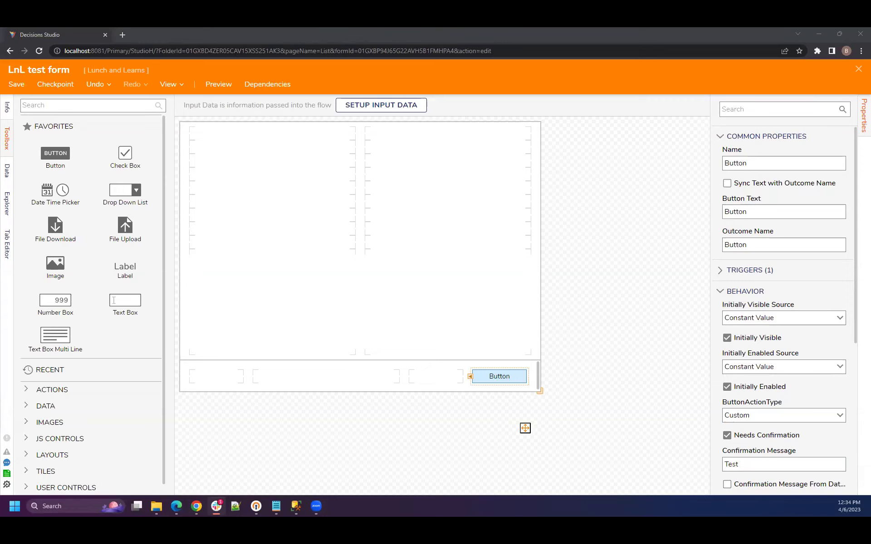
# Close the LnL test form and save its changes without notes to return to Flow 1.
pyautogui.moveTo(525, 427); pyautogui.dragTo(340, 279)
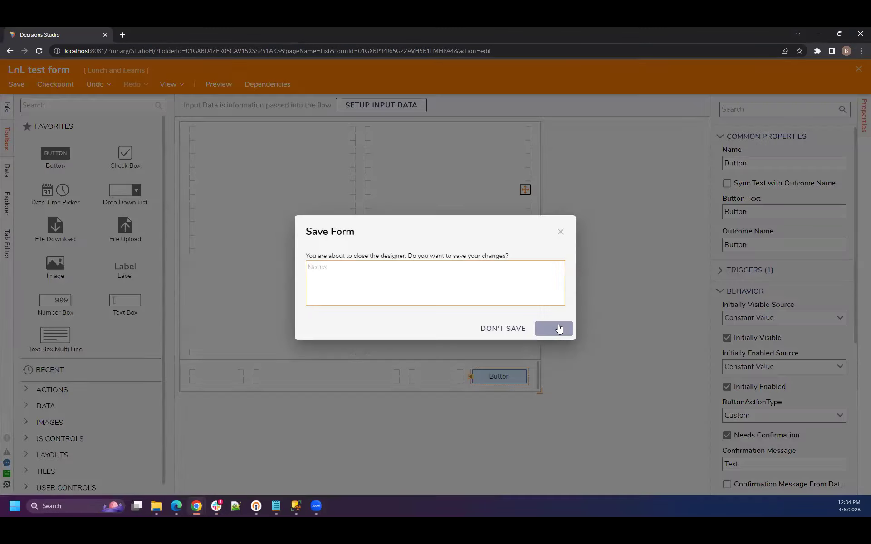
pyautogui.click(551, 330)
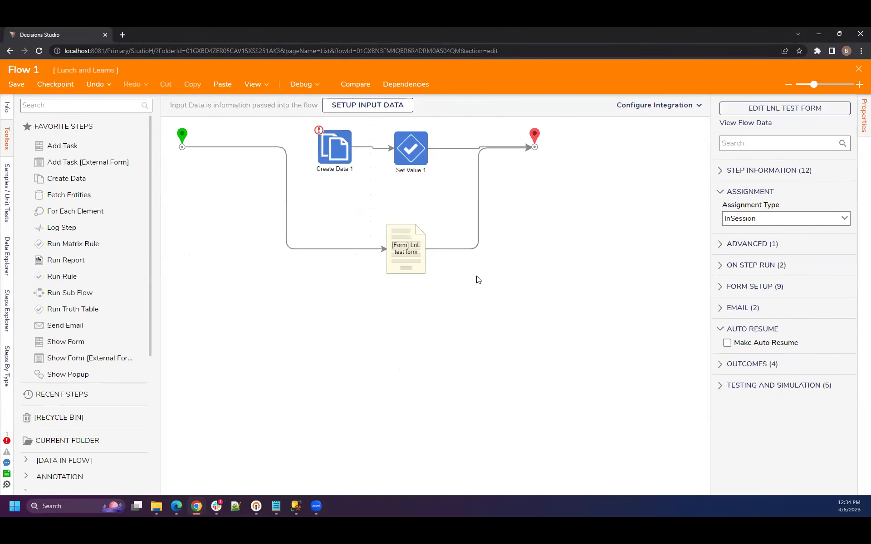
# In the form step's Sub Dialog sizing settings, enable the option directly below Sub Dialog Use Hide Title Bar From Host.
pyautogui.click(406, 262)
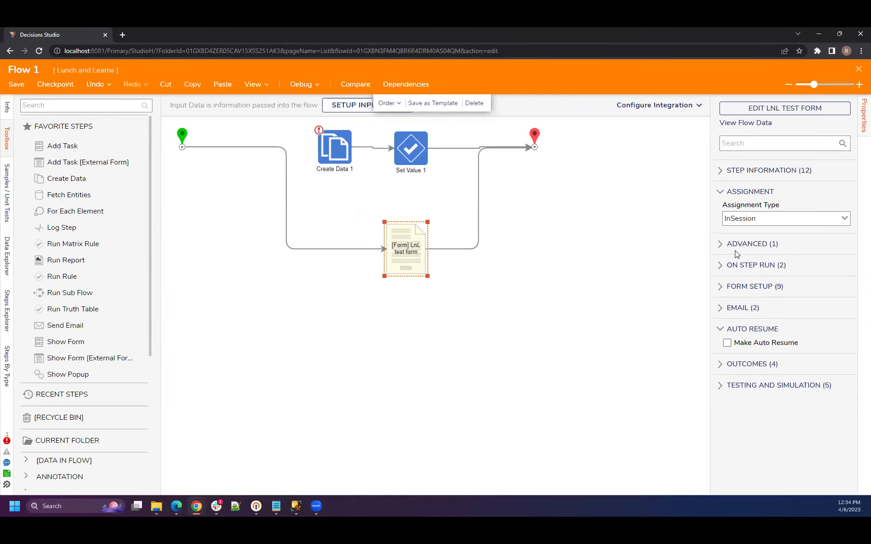
pyautogui.click(737, 245)
pyautogui.click(737, 244)
pyautogui.click(748, 288)
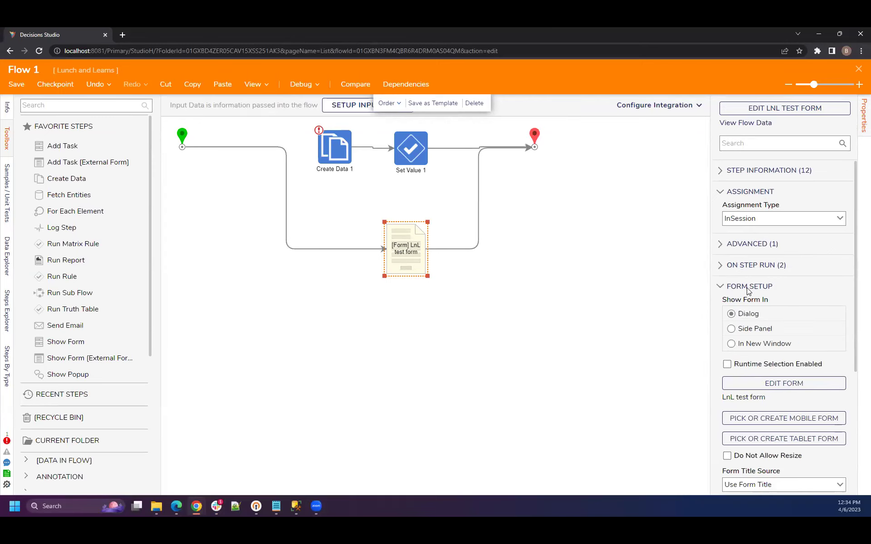
pyautogui.scroll(-4, 744, 298)
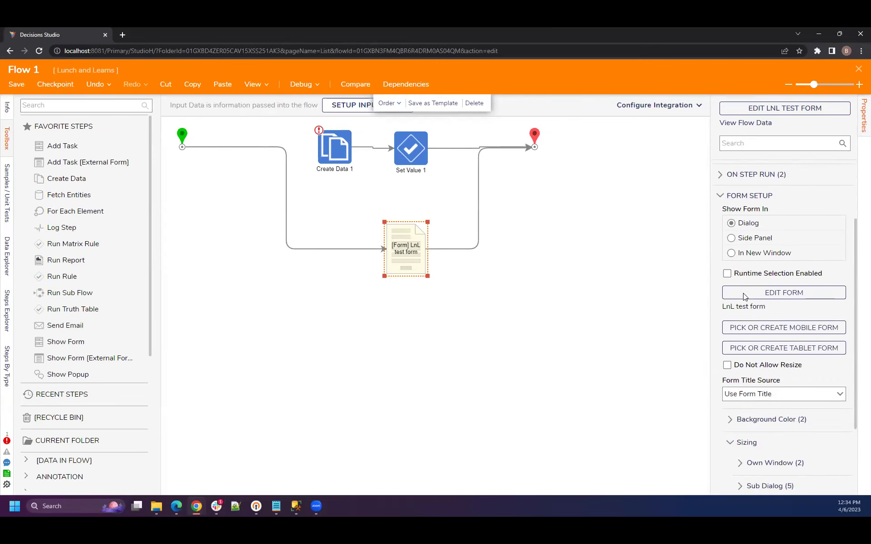
pyautogui.click(748, 396)
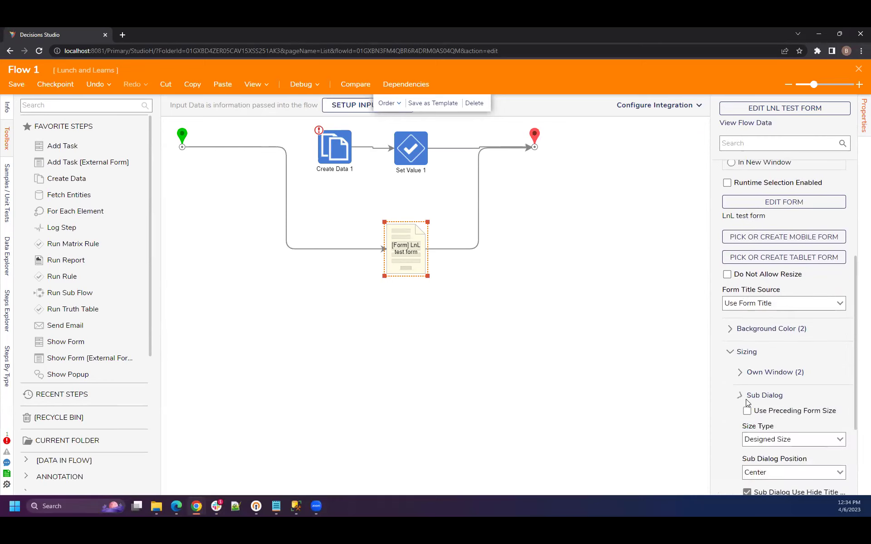
pyautogui.scroll(-3, 746, 398)
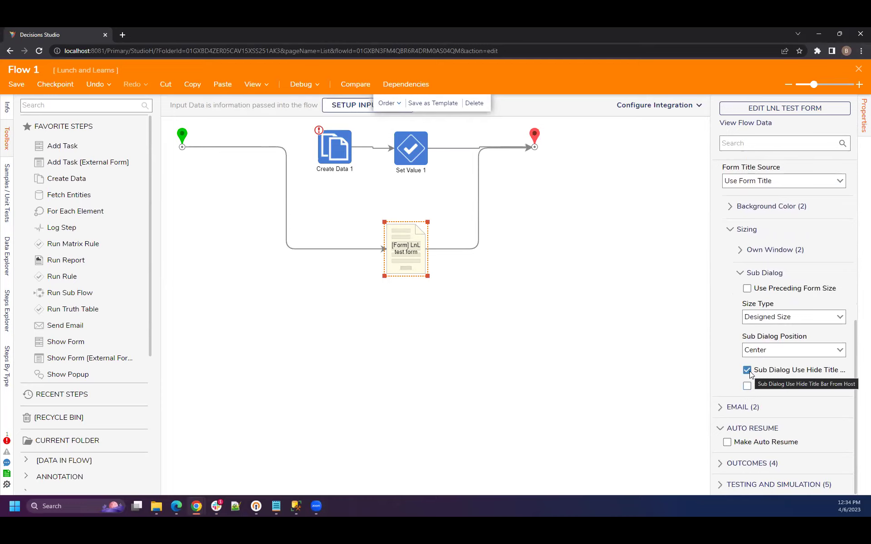
pyautogui.click(747, 386)
pyautogui.click(568, 311)
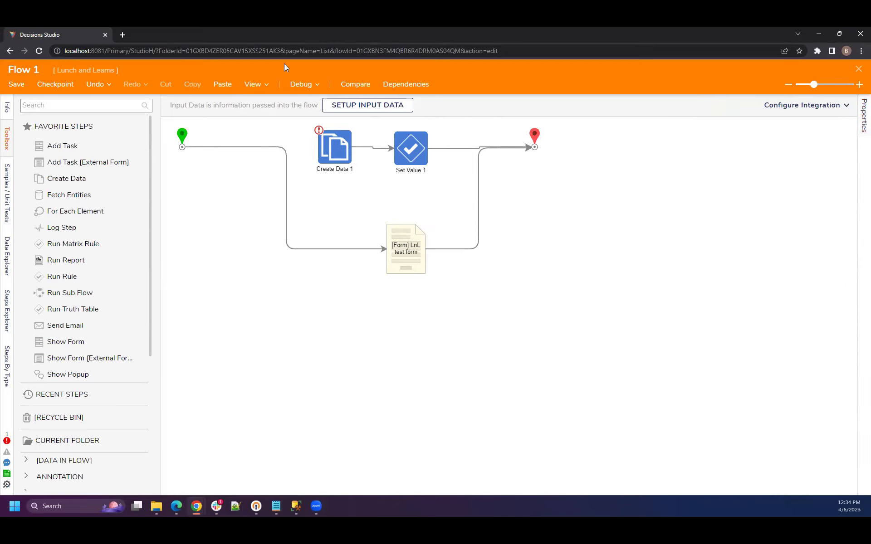
# Debug Flow 1 and submit the form with its Button to bring up the confirmation dialog.
pyautogui.click(310, 86)
pyautogui.click(442, 224)
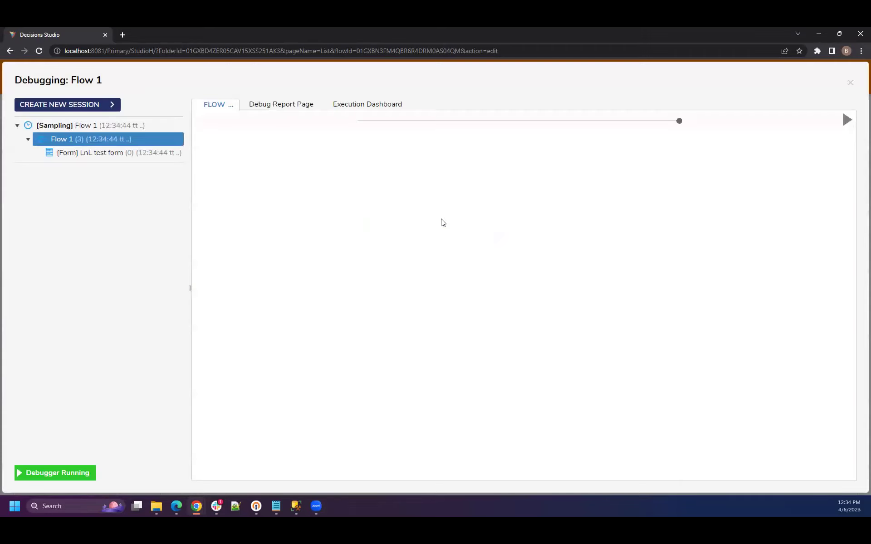
pyautogui.click(579, 415)
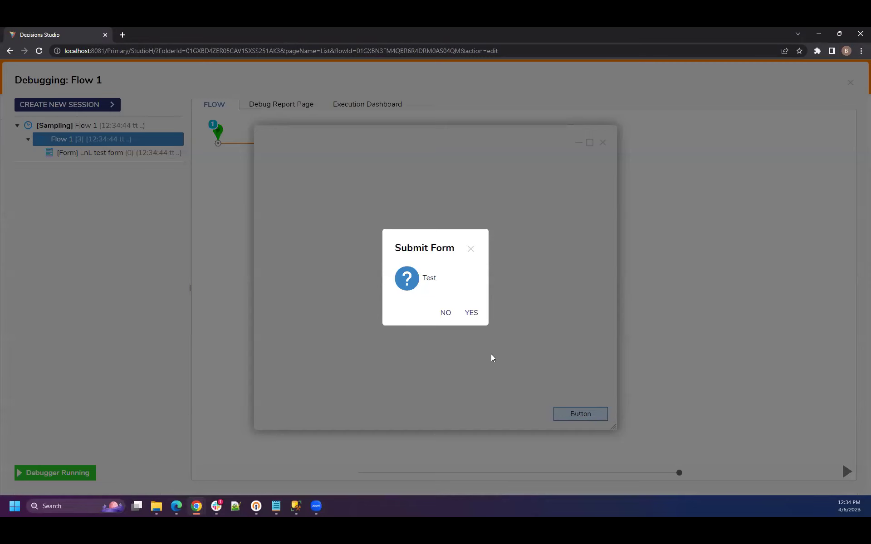
# Take a screen capture of the Submit Form confirmation dialog, dismiss the capture cleanup options and accept the confirmation.
pyautogui.press('Print')
pyautogui.moveTo(381, 228); pyautogui.dragTo(458, 304)
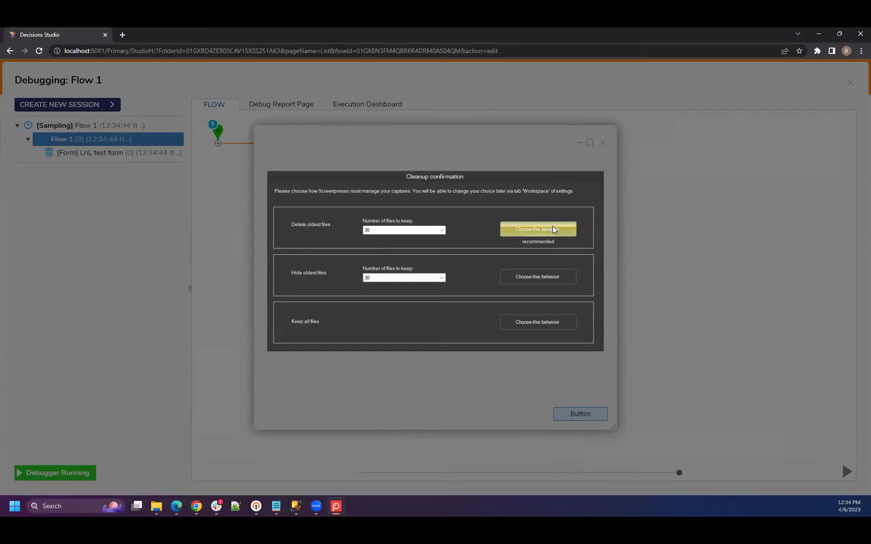
pyautogui.press('Escape')
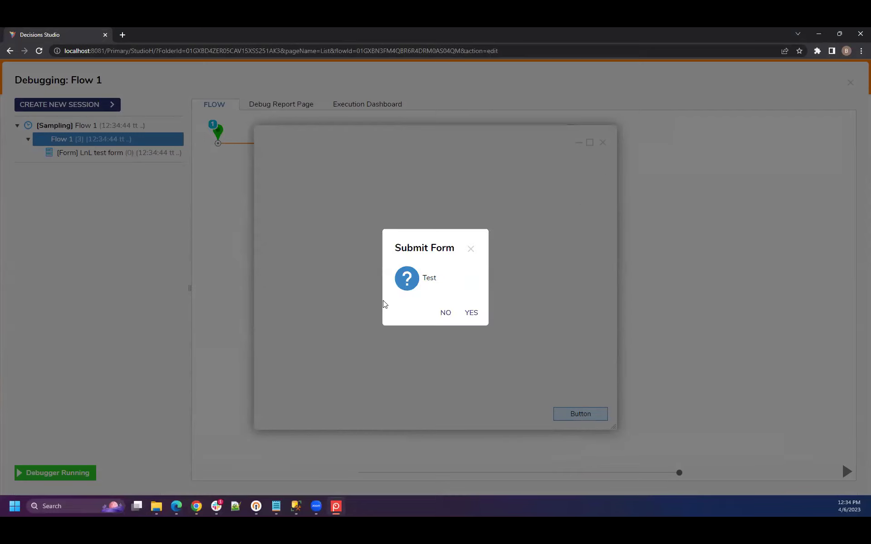
pyautogui.click(473, 320)
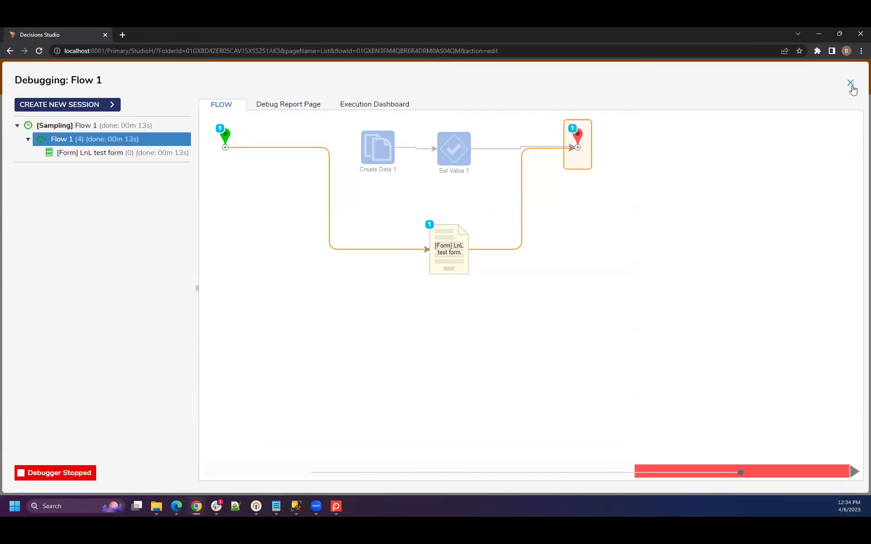
# Close the debugger and disable Hide Title Bar in the form step's Sub Dialog sizing settings, widening the properties area.
pyautogui.click(851, 82)
pyautogui.click(402, 245)
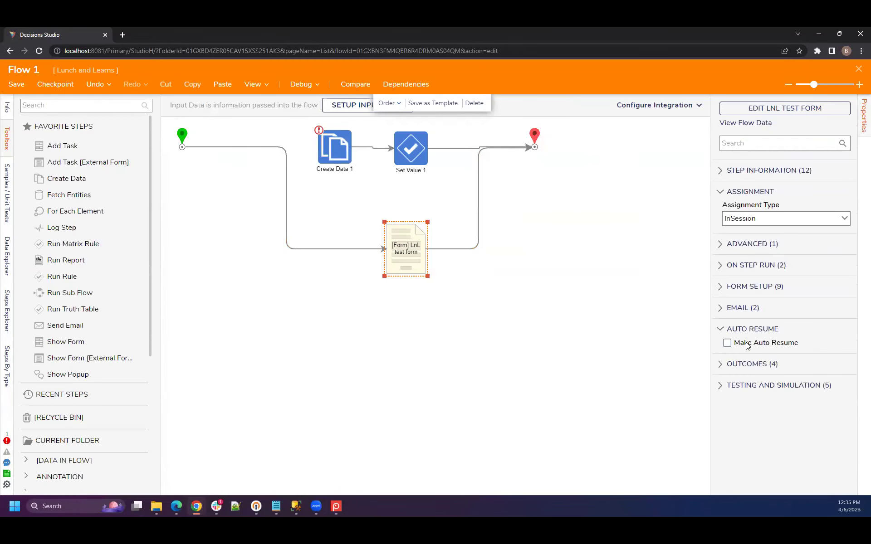
pyautogui.click(746, 290)
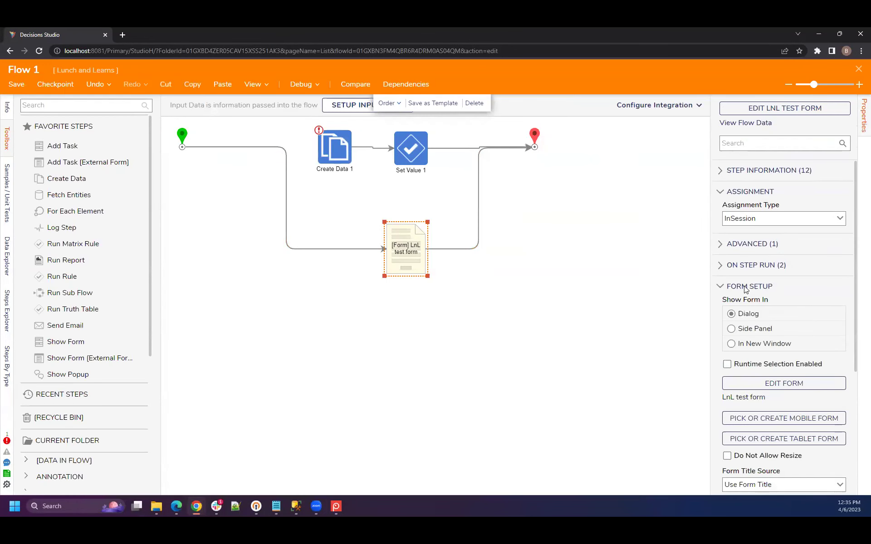
pyautogui.scroll(-4, 746, 301)
pyautogui.click(750, 396)
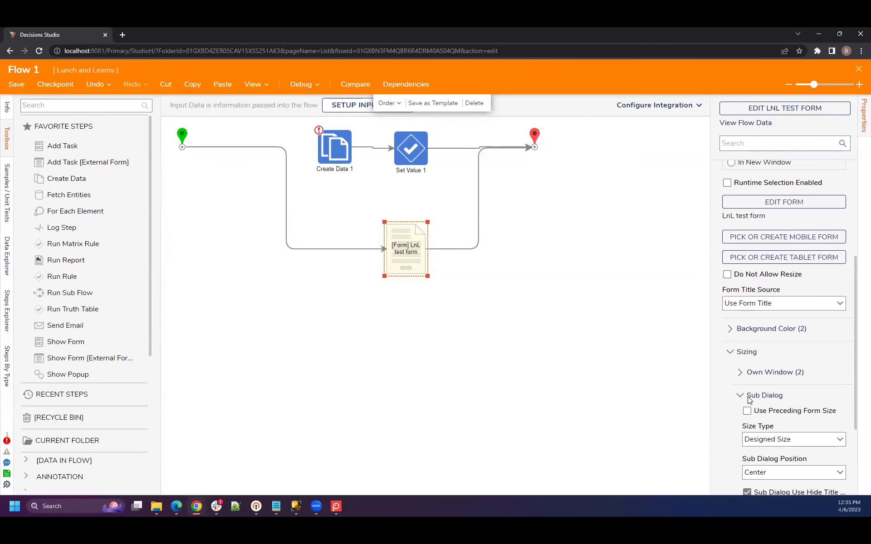
pyautogui.scroll(-2, 748, 399)
pyautogui.click(748, 386)
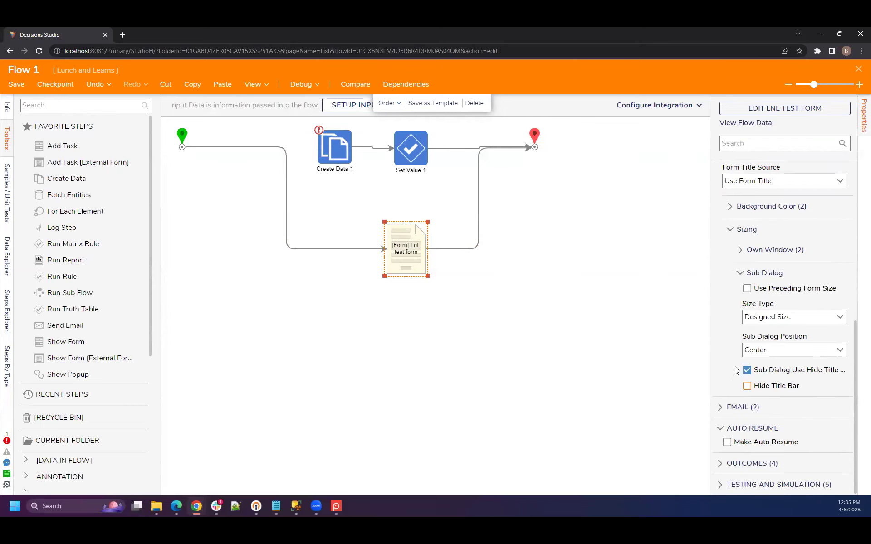
pyautogui.moveTo(710, 359); pyautogui.dragTo(605, 358)
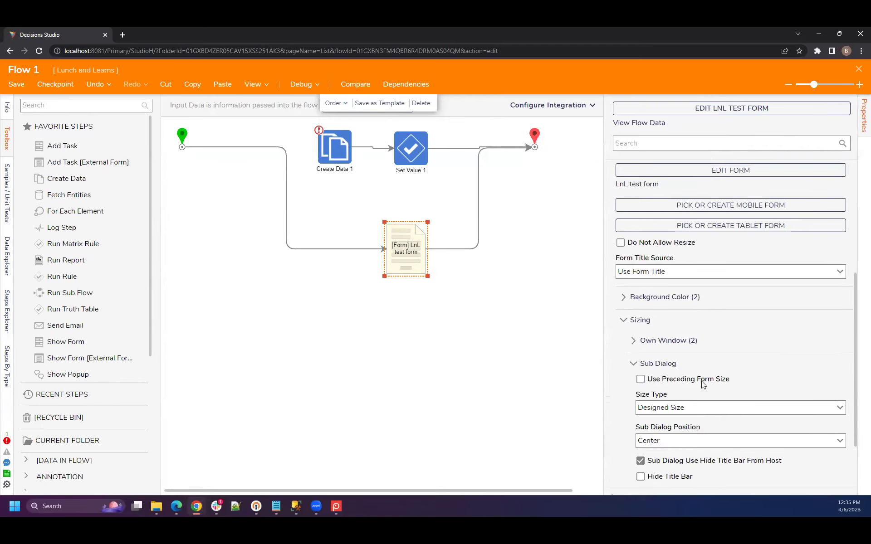
pyautogui.scroll(5, 678, 342)
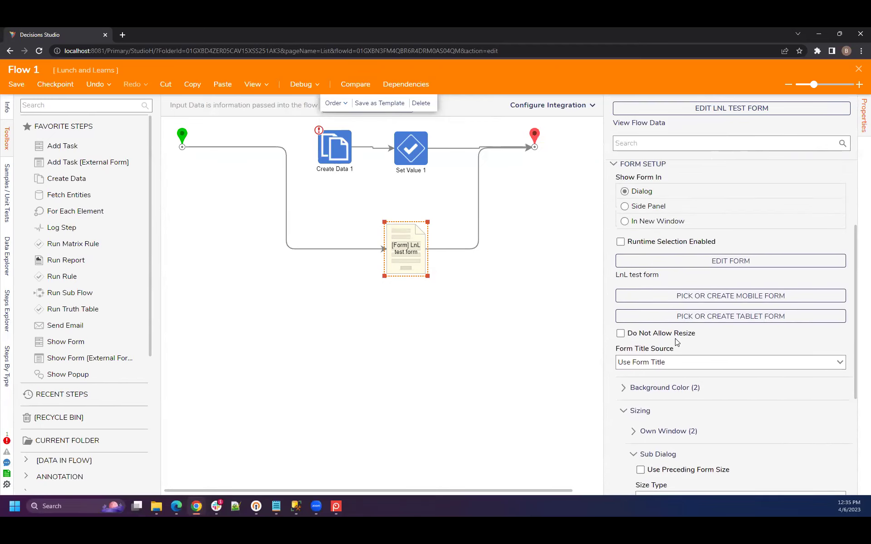
# Open the LnL test form for editing and examine its form-level properties, including form rules, style, tabbing and triggers.
pyautogui.click(689, 108)
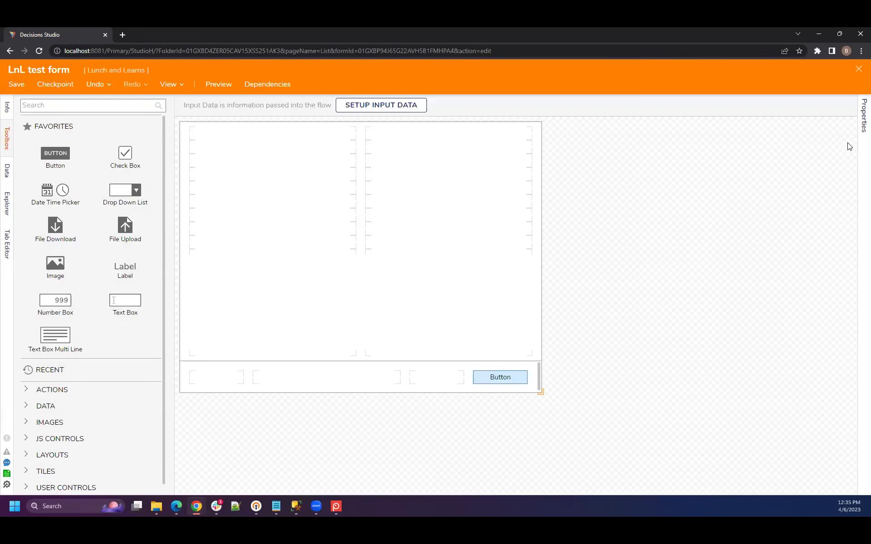
pyautogui.click(864, 116)
pyautogui.scroll(-10, 771, 241)
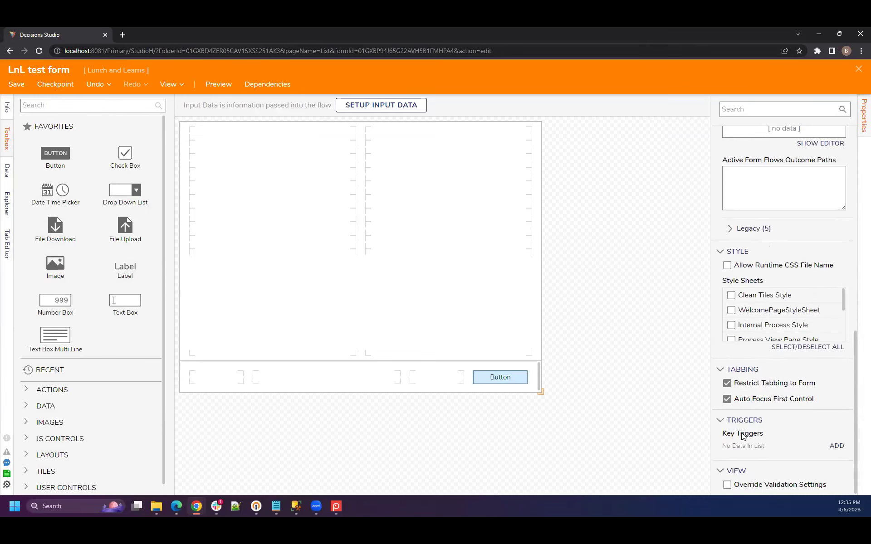
pyautogui.scroll(1, 743, 438)
pyautogui.scroll(6, 765, 336)
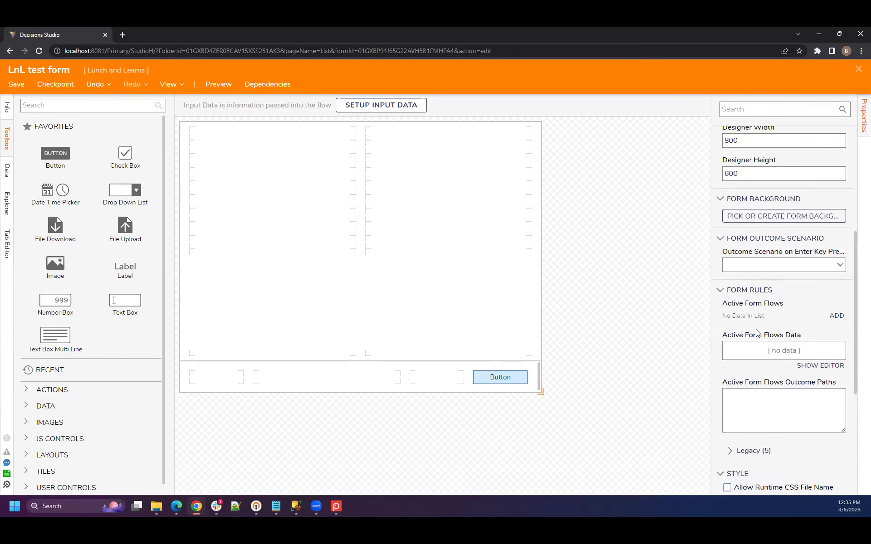
pyautogui.scroll(3, 757, 333)
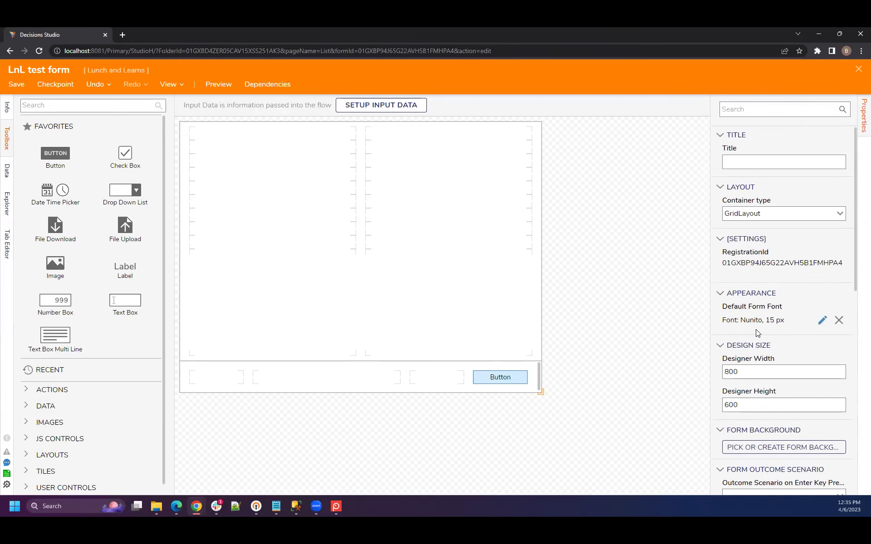
pyautogui.scroll(-3, 757, 333)
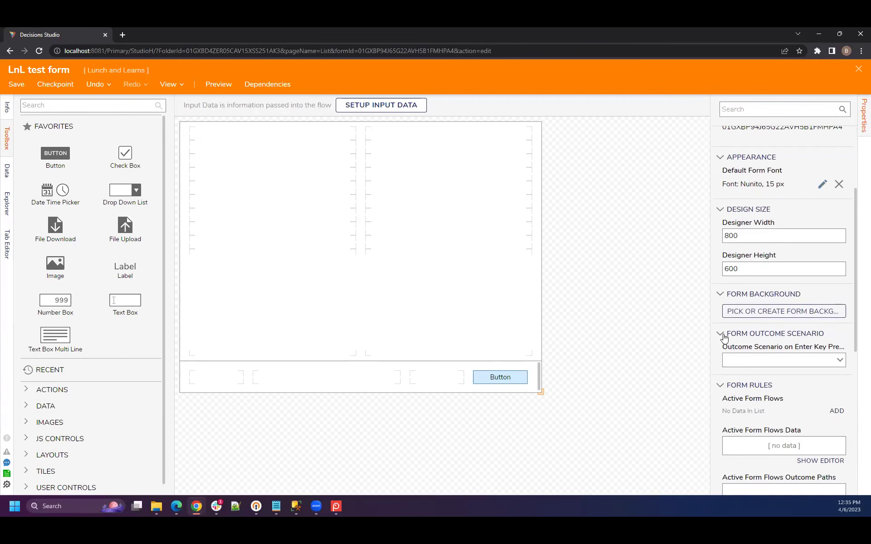
pyautogui.scroll(-6, 744, 335)
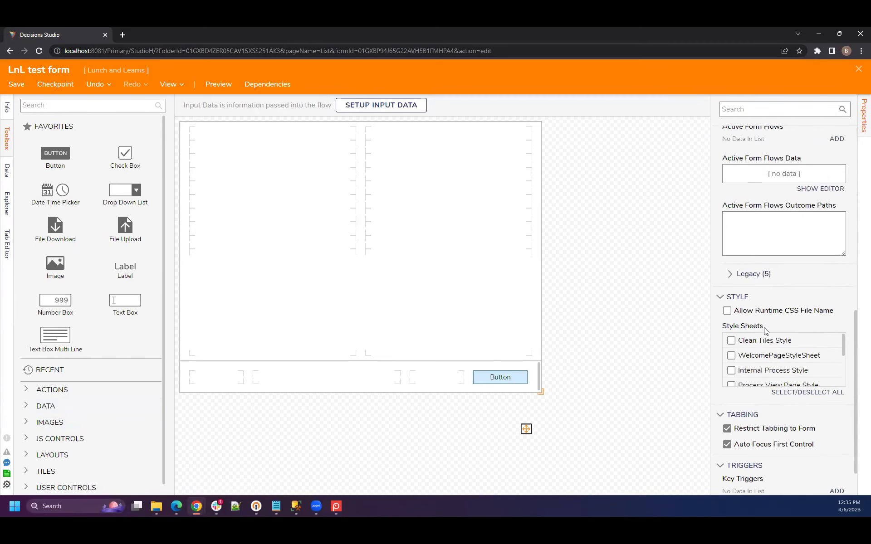
pyautogui.scroll(-1, 765, 330)
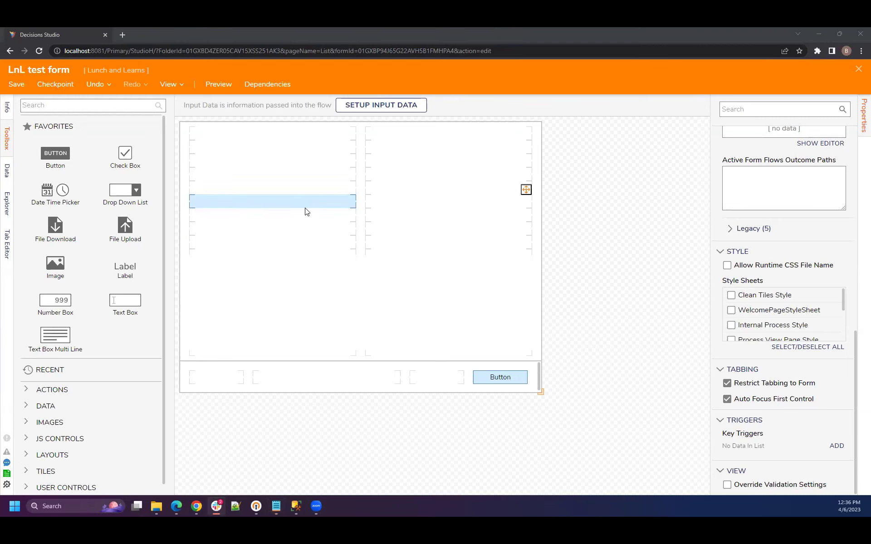
# Try deleting the form's Contents grid, discarding the change by closing the form unsaved and reopening it.
pyautogui.click(298, 221)
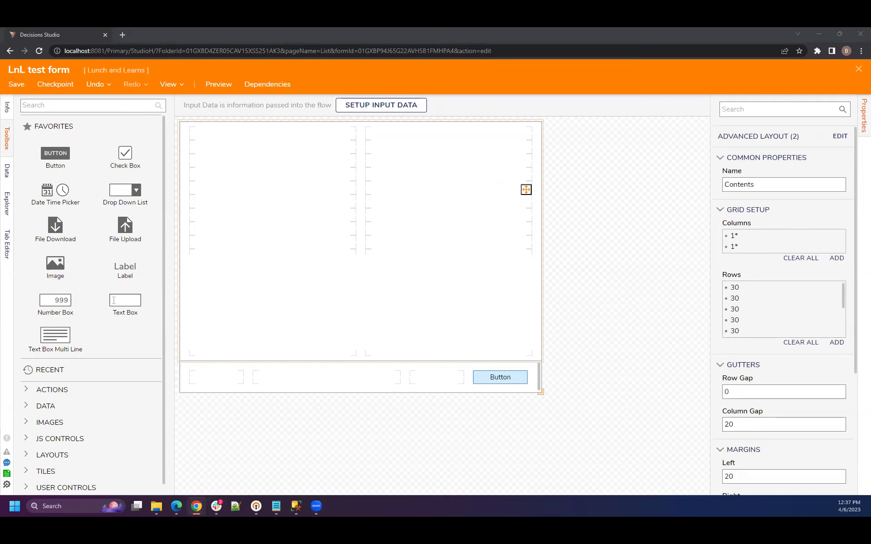
pyautogui.rightClick(216, 179)
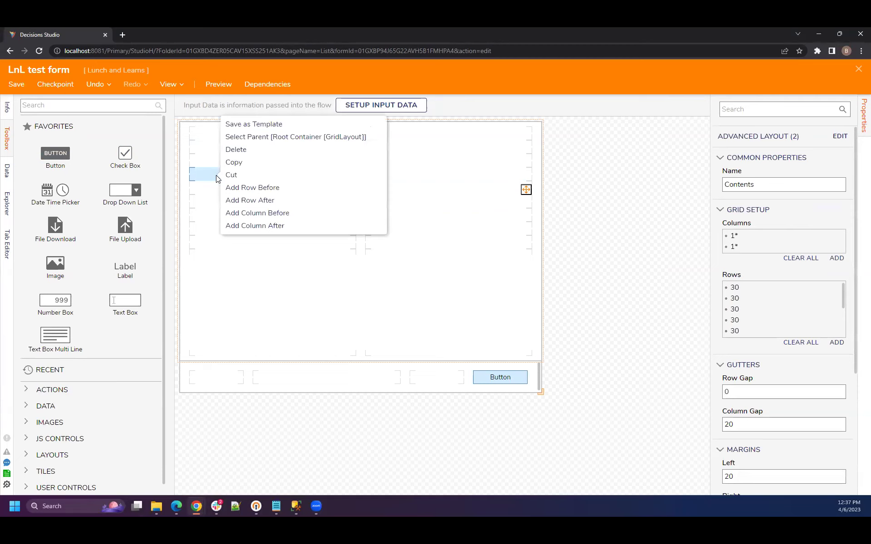
pyautogui.click(256, 151)
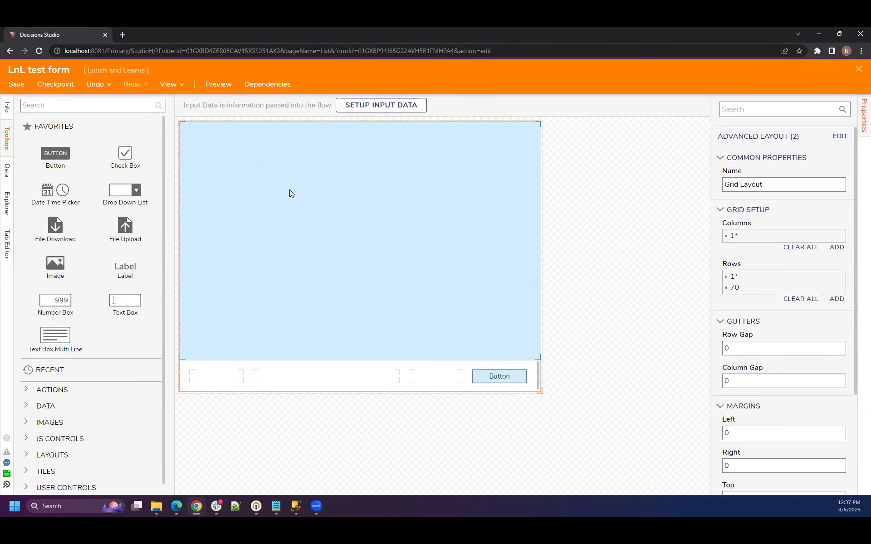
pyautogui.click(858, 72)
pyautogui.click(484, 328)
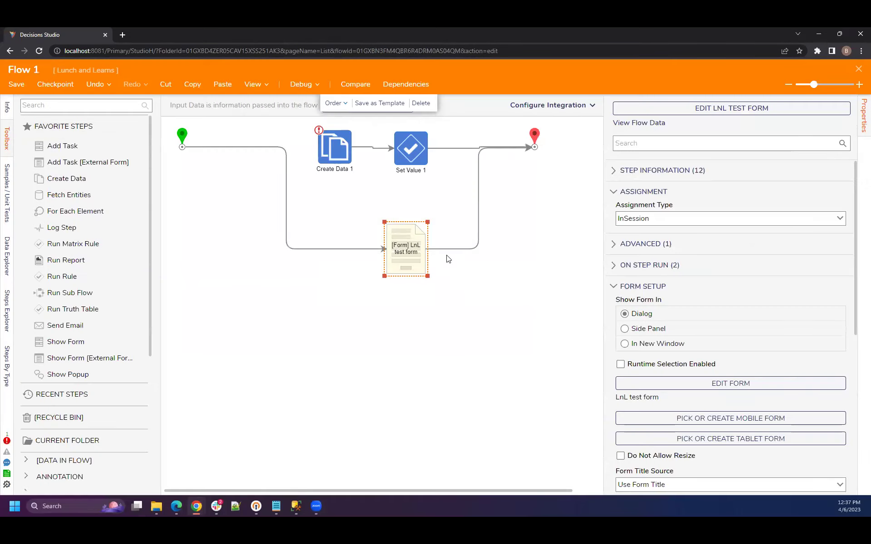
pyautogui.click(658, 109)
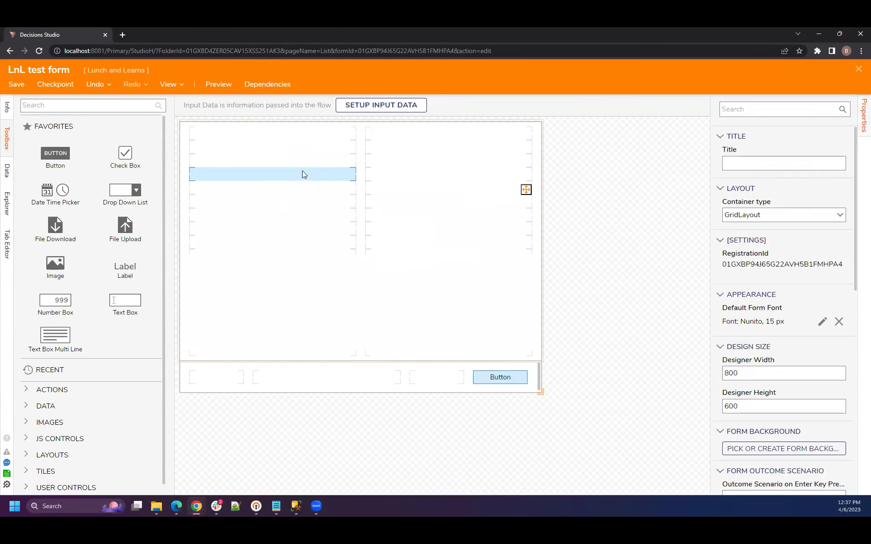
# Select the form's Contents grid and examine its grid setup, margins, behavior and view settings.
pyautogui.click(302, 171)
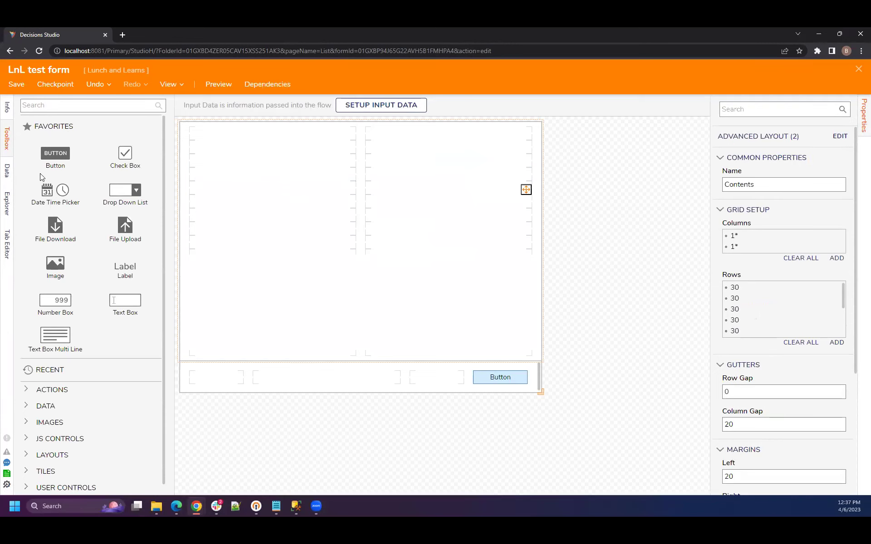
pyautogui.click(7, 172)
pyautogui.click(7, 138)
pyautogui.click(260, 156)
pyautogui.scroll(-1, 720, 252)
pyautogui.scroll(-2, 720, 252)
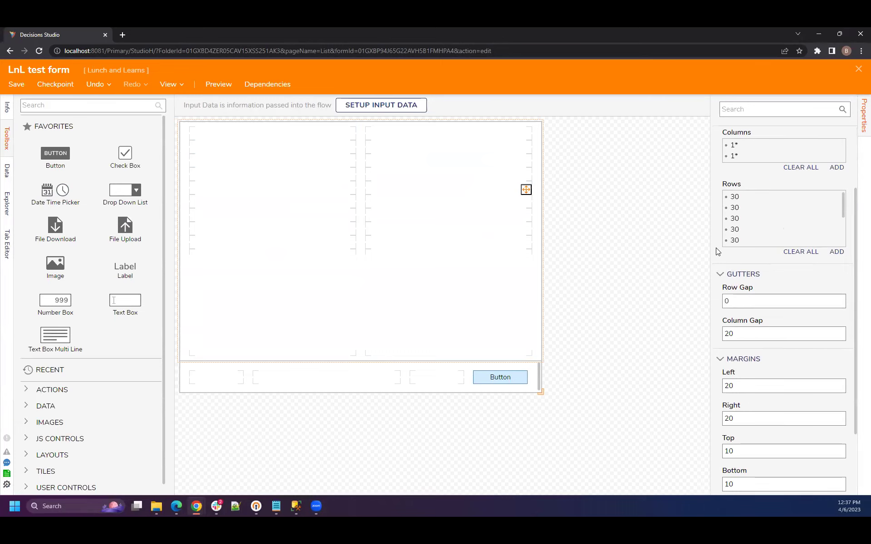
pyautogui.scroll(-1, 727, 242)
pyautogui.scroll(-3, 815, 415)
pyautogui.click(732, 421)
pyautogui.scroll(-3, 728, 415)
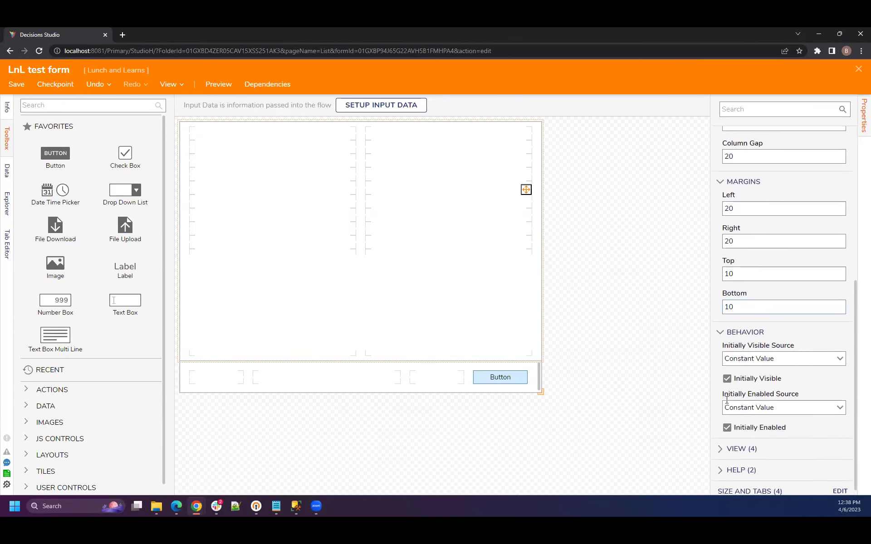
pyautogui.click(732, 444)
pyautogui.scroll(-4, 730, 424)
pyautogui.click(737, 463)
pyautogui.scroll(-2, 740, 423)
pyautogui.click(741, 419)
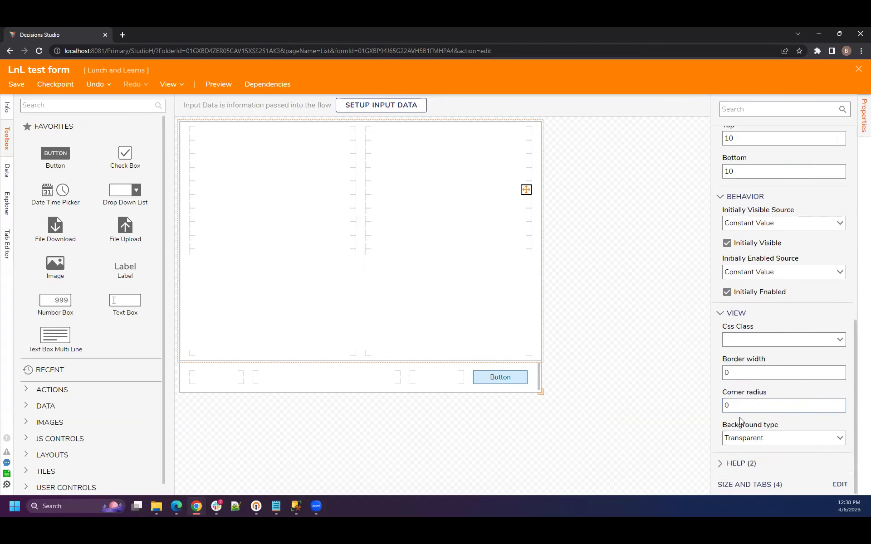
# Check the Contents grid's Size and Tabs and Advanced Layout editors, closing both without changes.
pyautogui.click(840, 484)
pyautogui.click(510, 157)
pyautogui.scroll(5, 794, 293)
pyautogui.scroll(5, 794, 294)
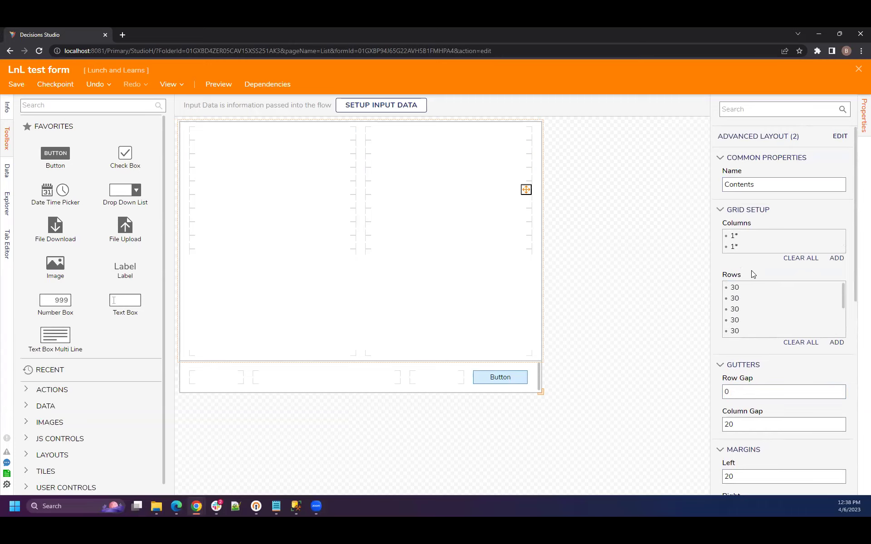
pyautogui.click(745, 211)
pyautogui.click(840, 136)
pyautogui.scroll(-2, 408, 279)
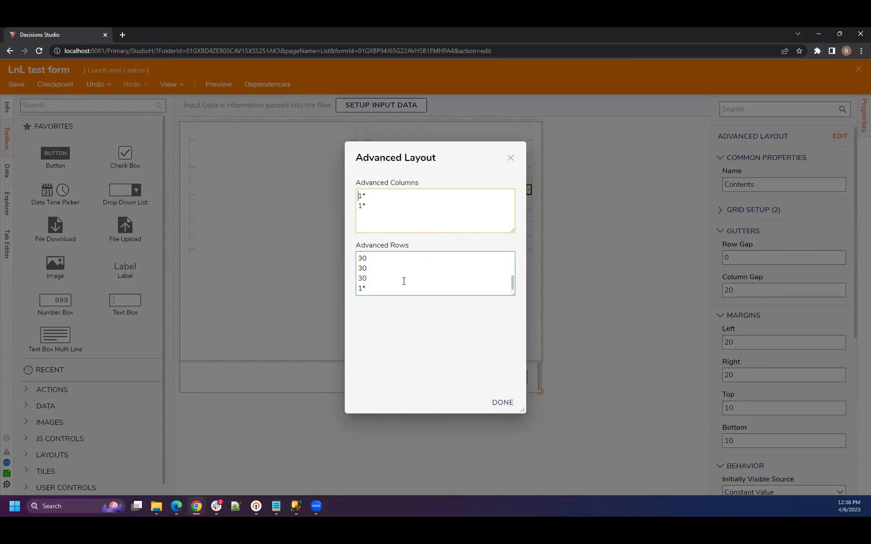
pyautogui.click(509, 159)
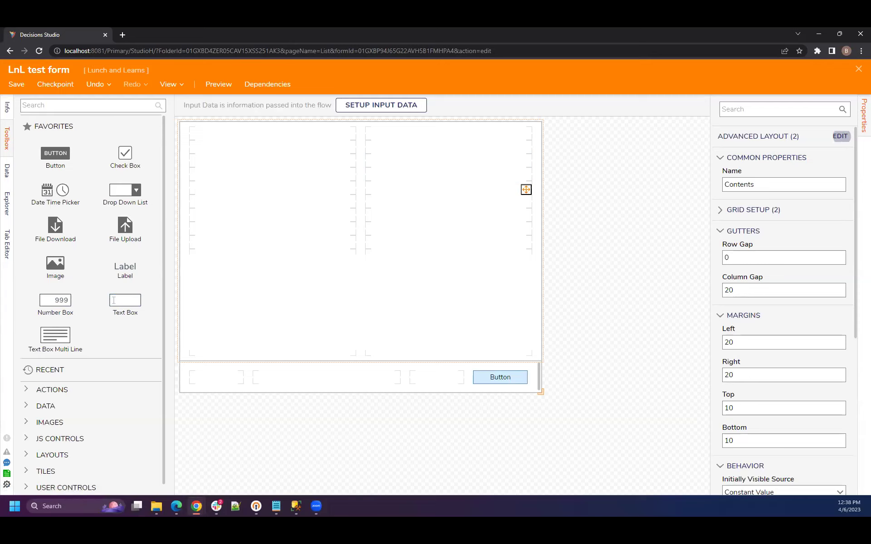
pyautogui.hotkey('alt', 'Tab')
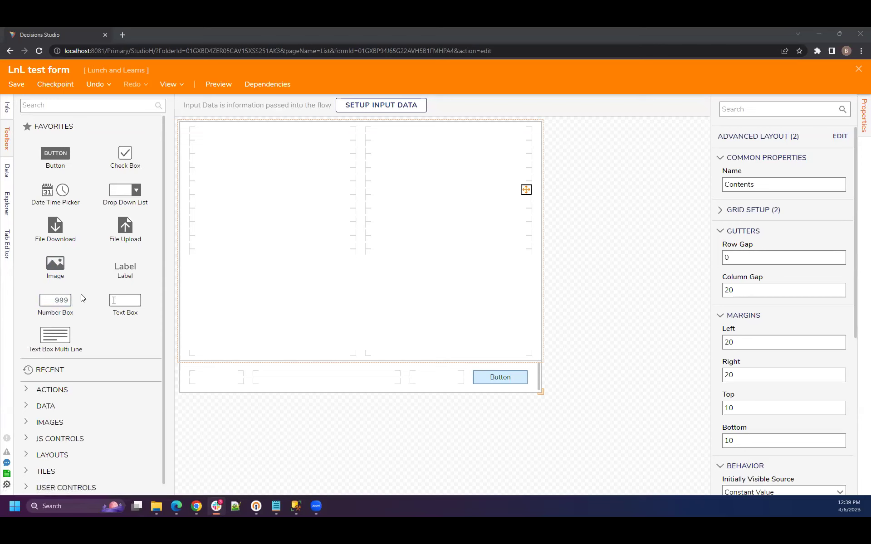
# Add a Text Box in the third row of the form's first column and enter Label2 as its Data Name.
pyautogui.moveTo(127, 310); pyautogui.dragTo(449, 158)
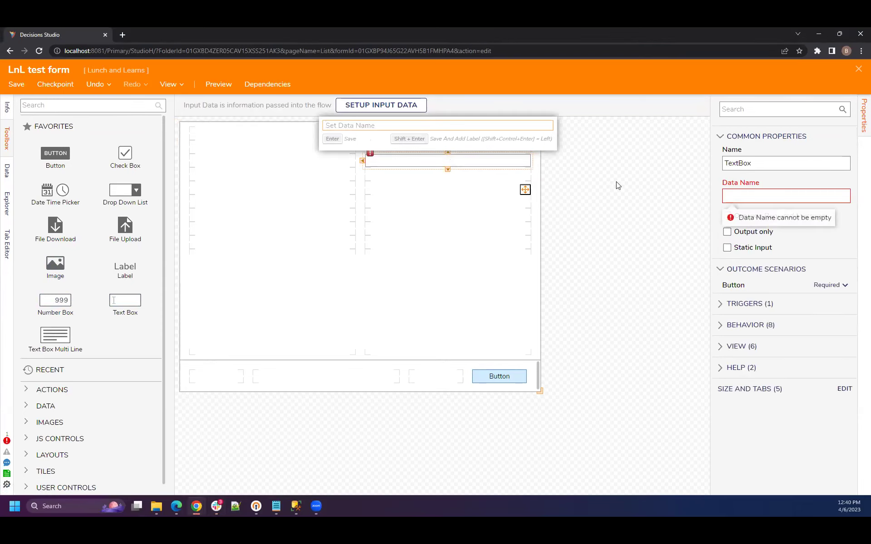
pyautogui.moveTo(418, 167); pyautogui.dragTo(309, 167)
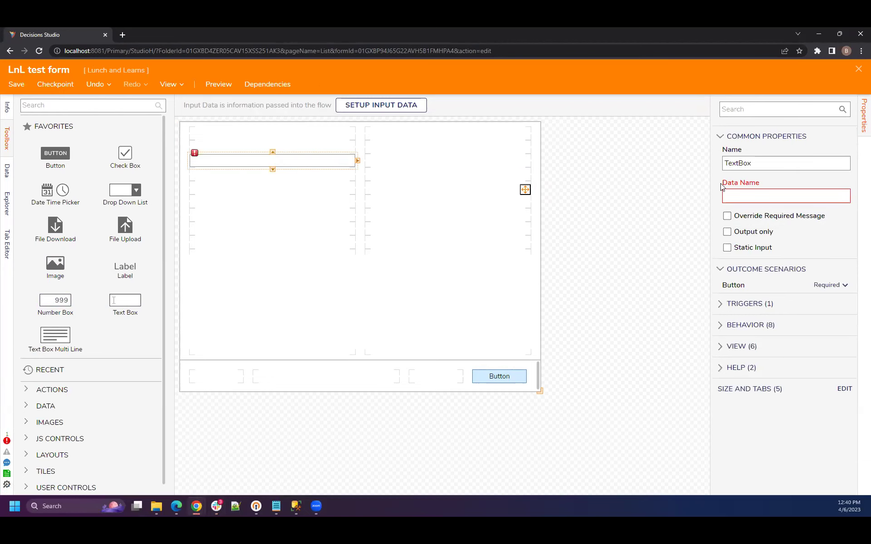
pyautogui.click(742, 191)
pyautogui.write('Label2')
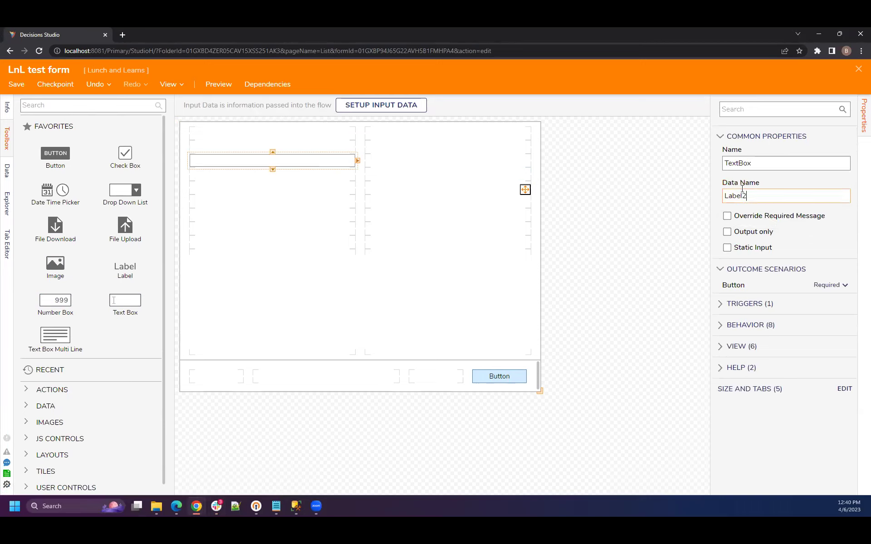
pyautogui.write('1')
# Place a Number Box in the second column beside the text box, and replace it with a second Text Box.
pyautogui.moveTo(60, 305); pyautogui.dragTo(447, 159)
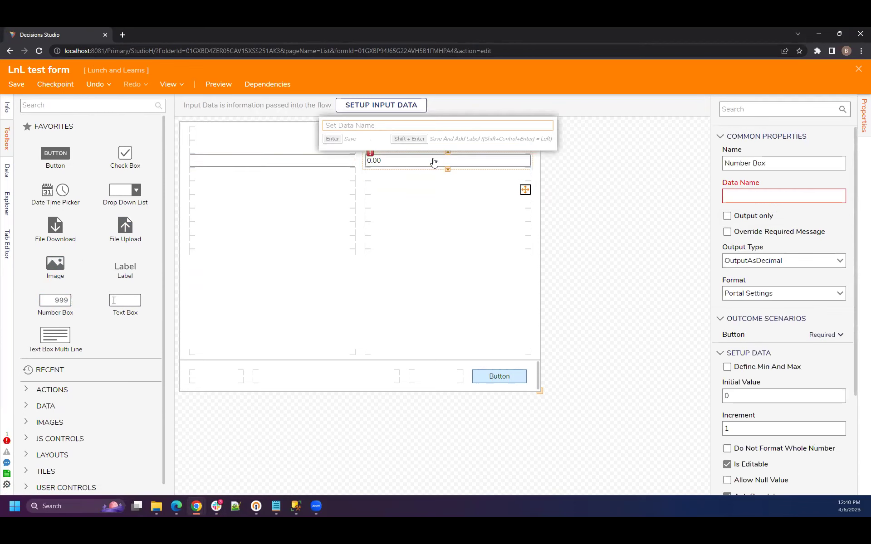
pyautogui.click(463, 161)
pyautogui.moveTo(463, 162)
pyautogui.mouseDown()
pyautogui.moveTo(173, 225)
pyautogui.moveTo(153, 301)
pyautogui.moveTo(466, 153)
pyautogui.moveTo(453, 161)
pyautogui.mouseUp()
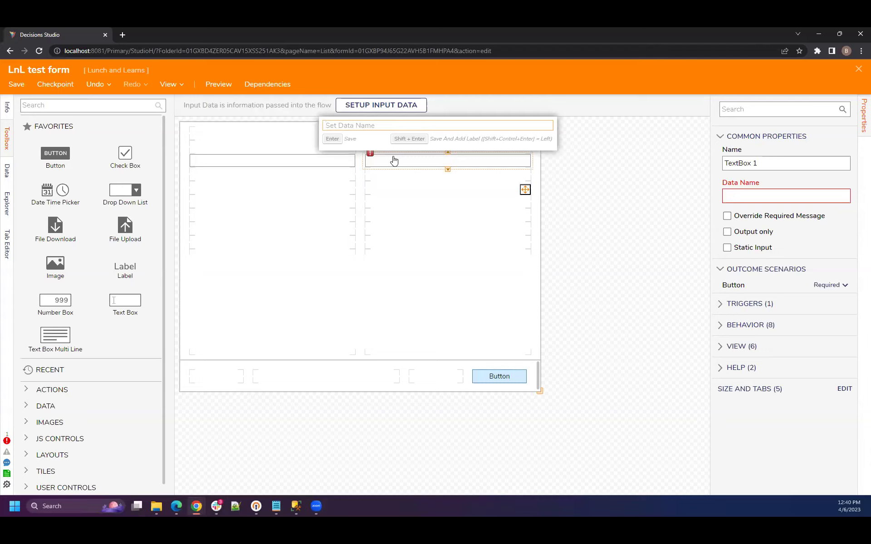
# Define a form input named test with type String [Text], save the Input Data definition and close it.
pyautogui.click(313, 165)
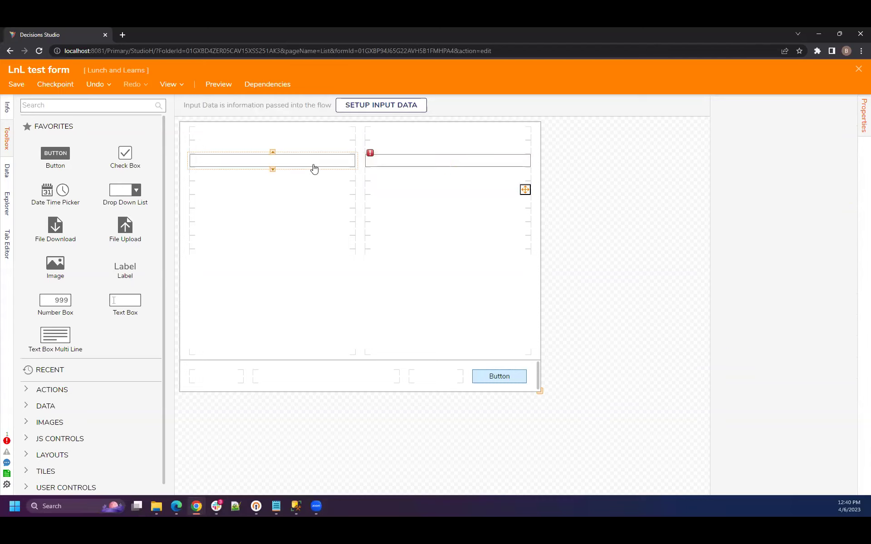
pyautogui.click(439, 167)
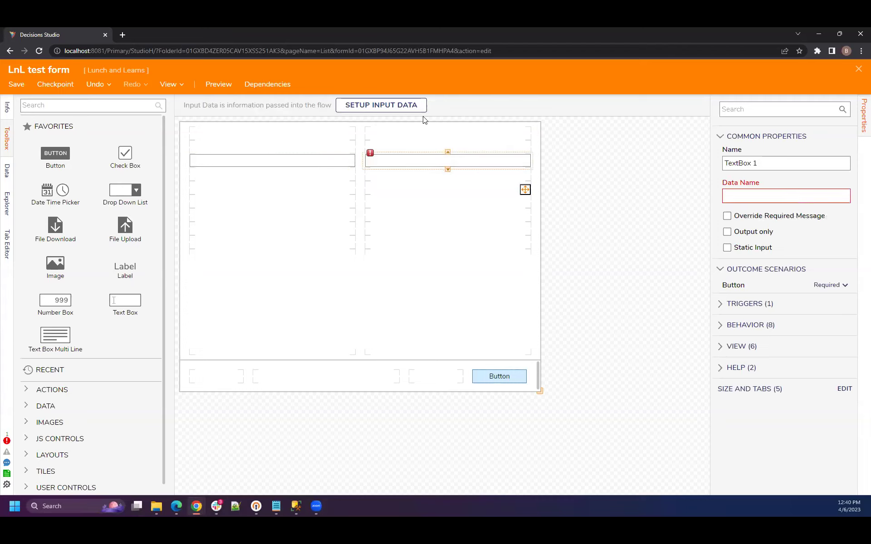
pyautogui.click(408, 107)
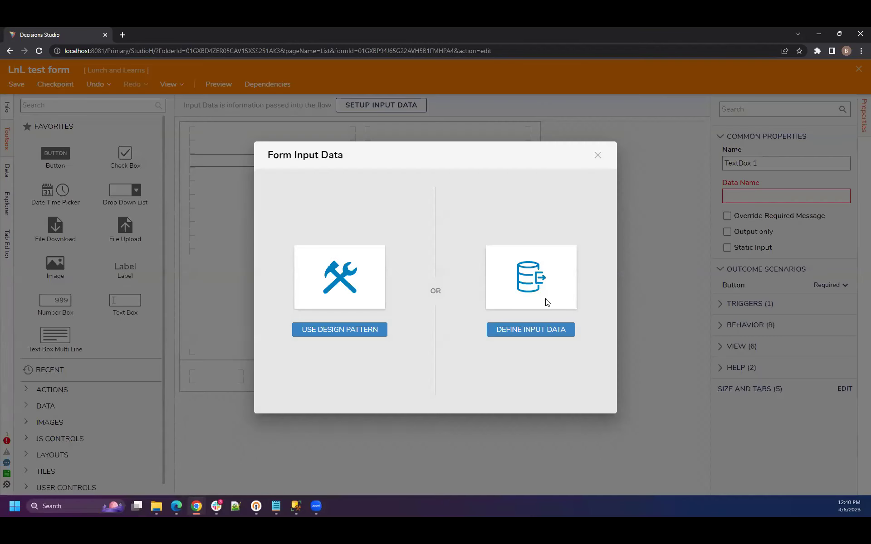
pyautogui.click(546, 301)
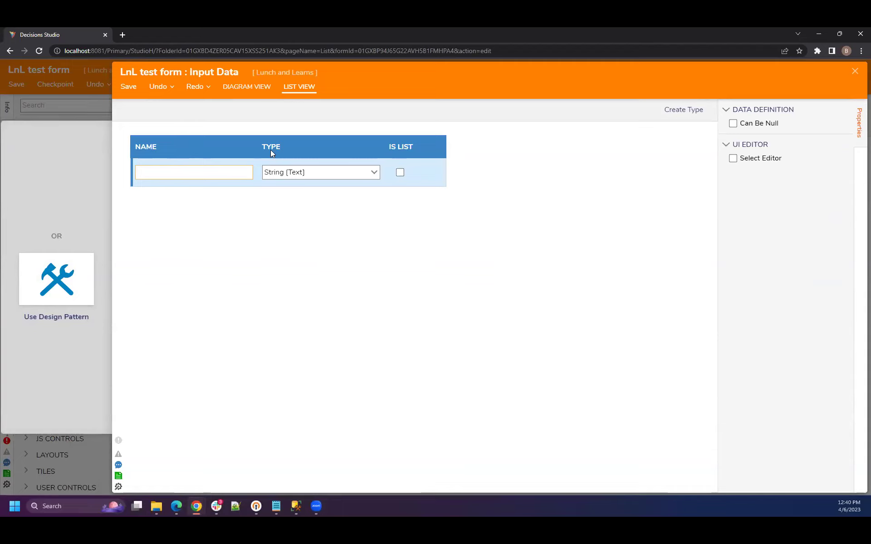
pyautogui.write('test')
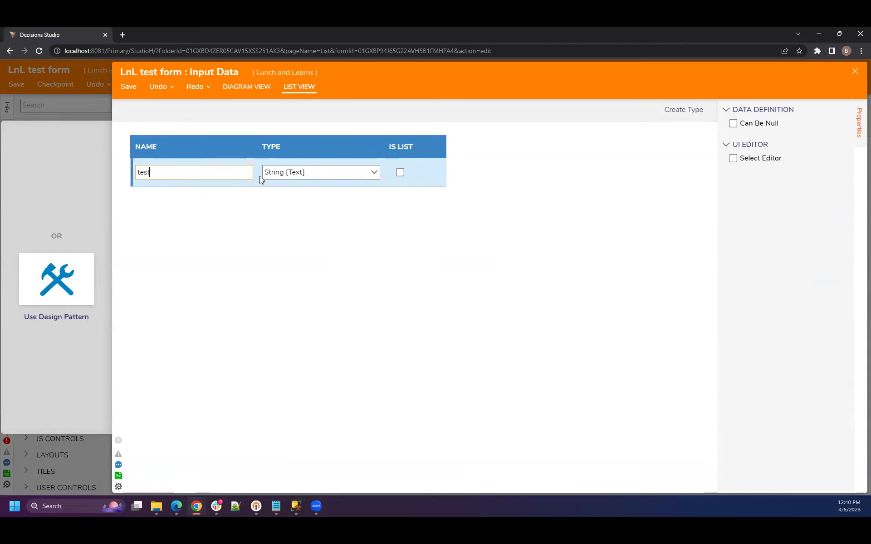
pyautogui.press('Return')
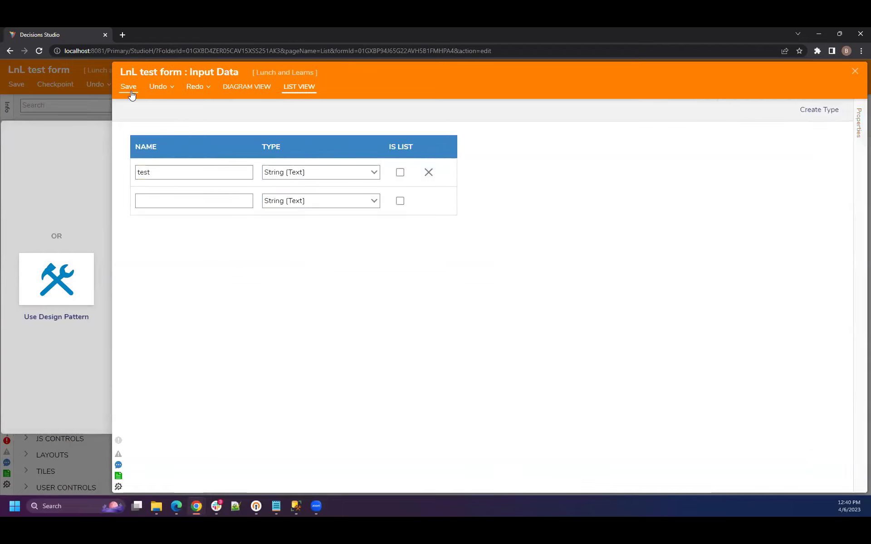
pyautogui.click(130, 88)
pyautogui.click(552, 301)
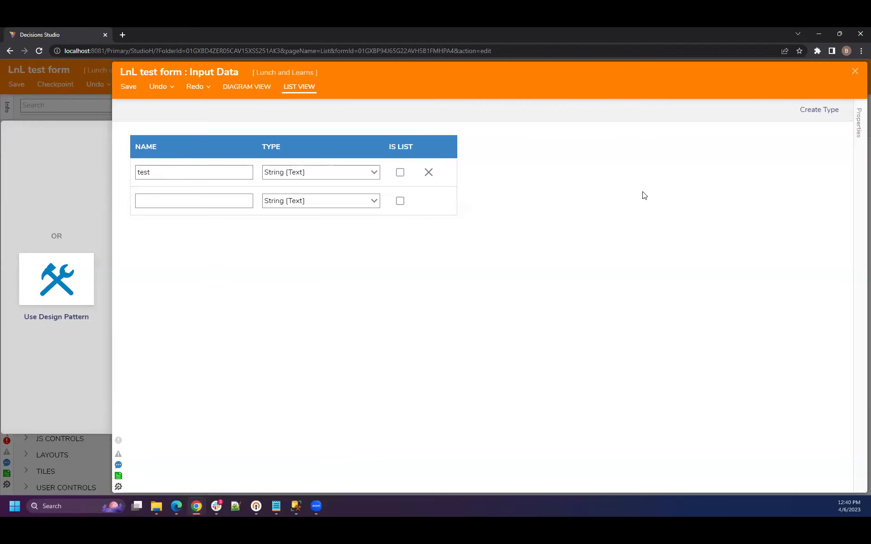
pyautogui.click(856, 72)
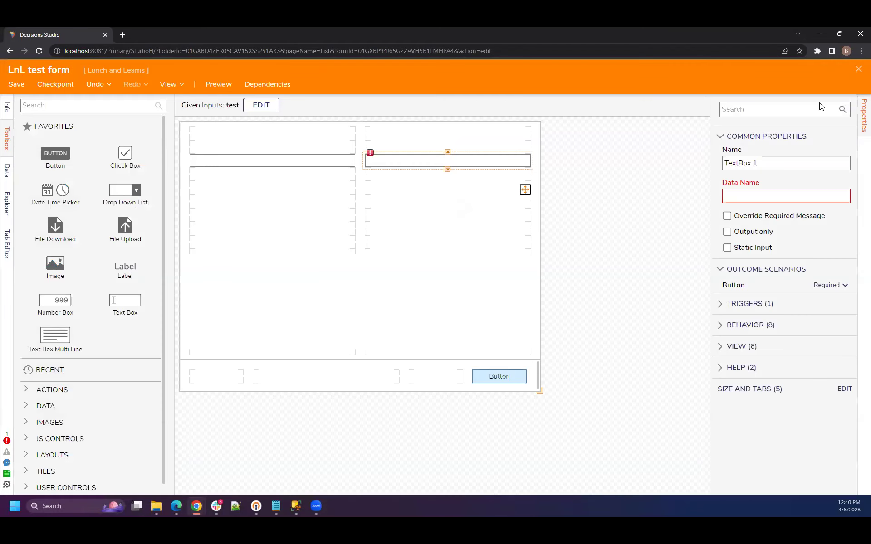
# Set the second column text box's Data Name by picking the test input from the form data.
pyautogui.click(413, 162)
pyautogui.click(821, 208)
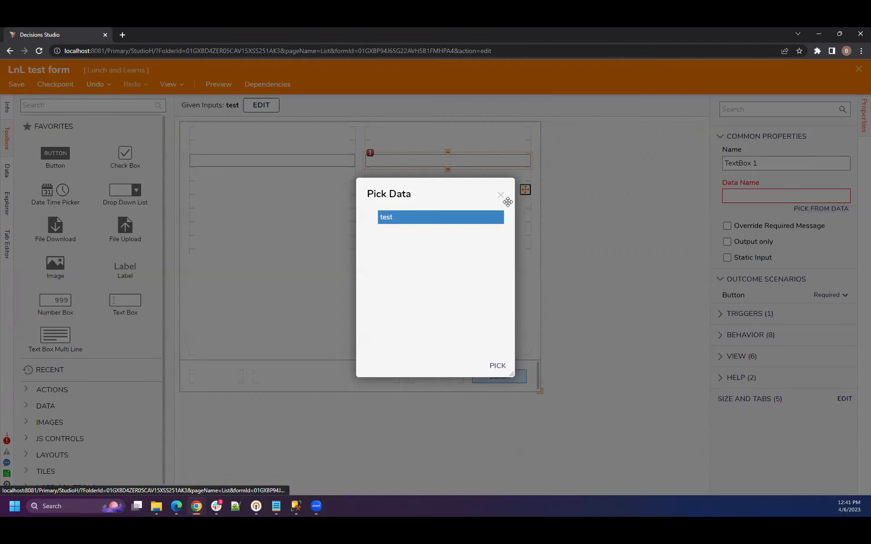
pyautogui.click(496, 366)
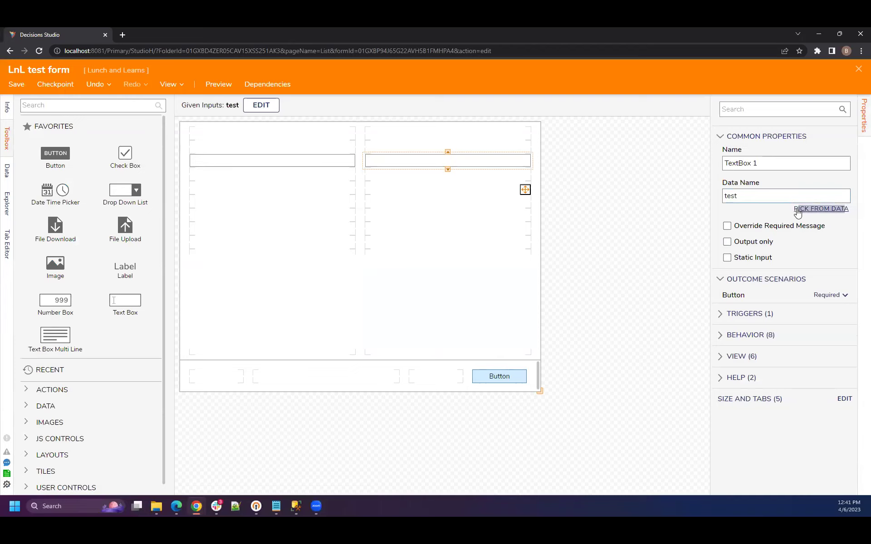
# Mark the test input as a list in the form's Input Data, save the definition and close it.
pyautogui.click(261, 105)
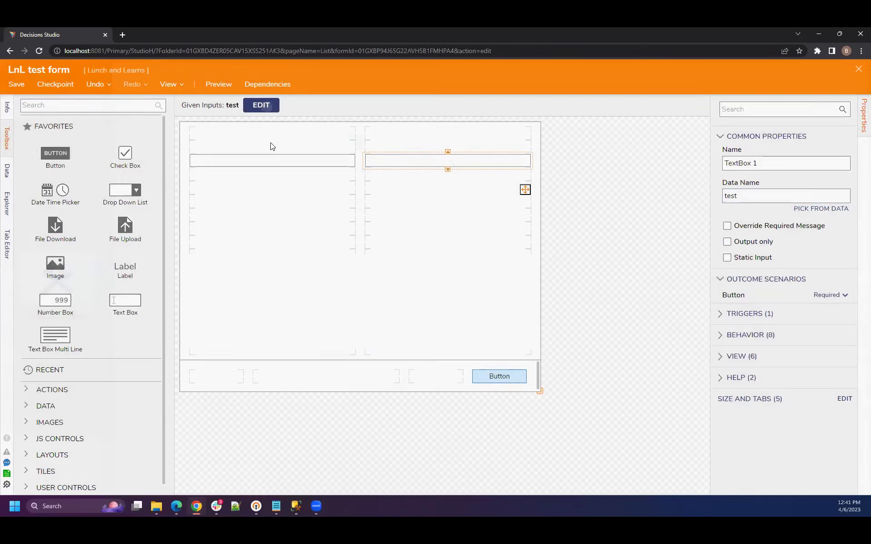
pyautogui.click(399, 173)
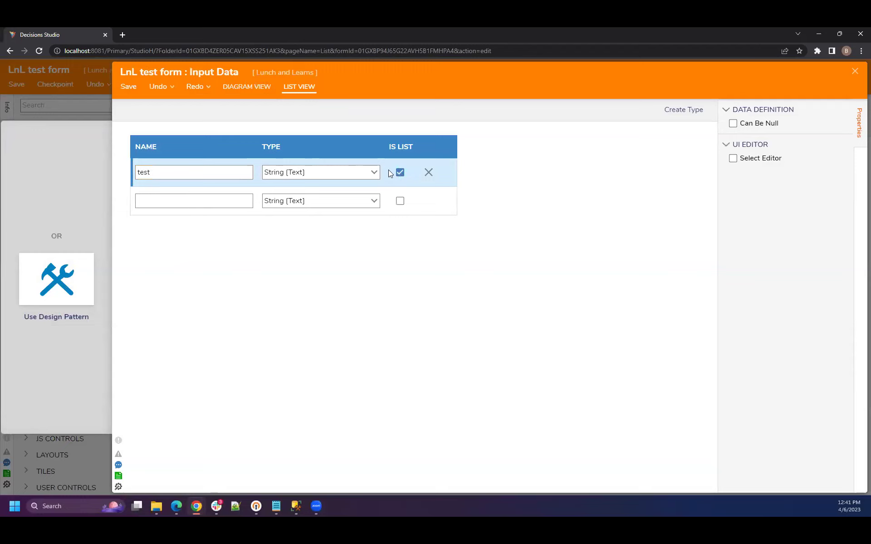
pyautogui.click(129, 88)
pyautogui.click(565, 306)
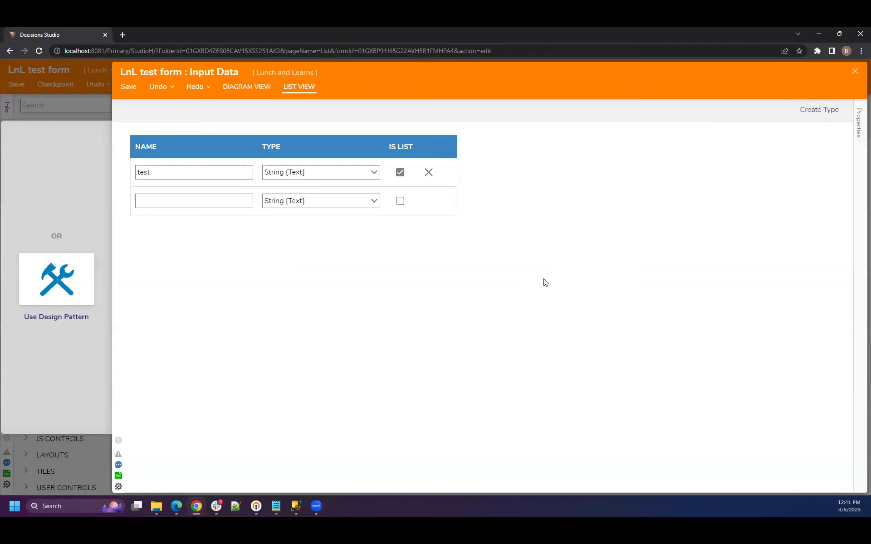
pyautogui.click(854, 72)
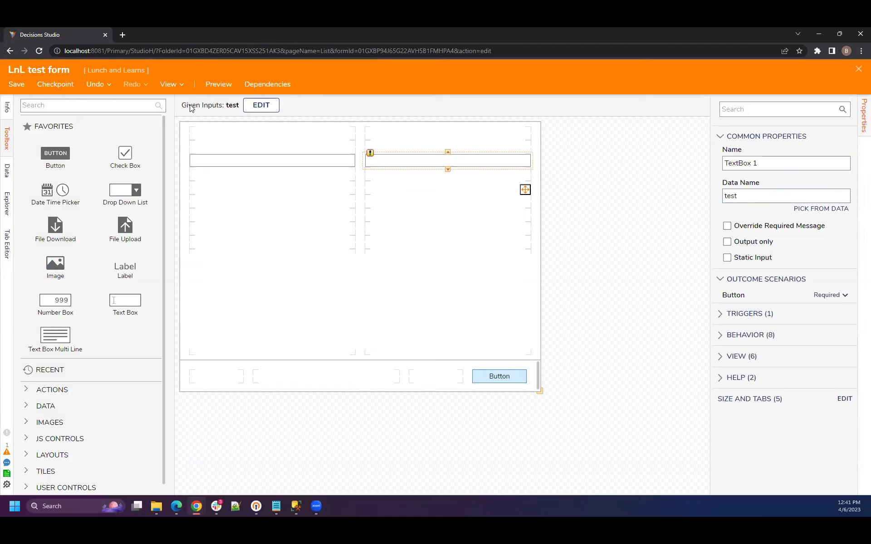
# Review the test input in the form's data, the form's control hierarchy and the Input Data definition.
pyautogui.click(638, 239)
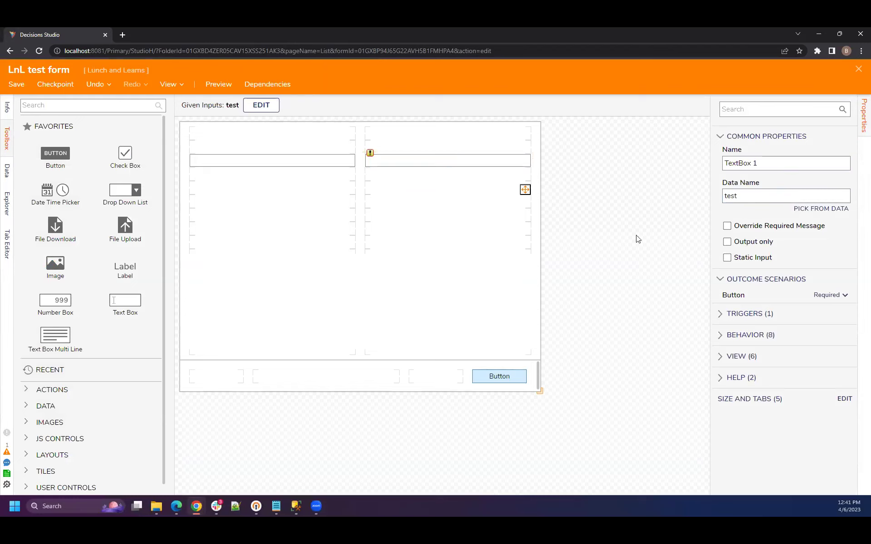
pyautogui.click(6, 171)
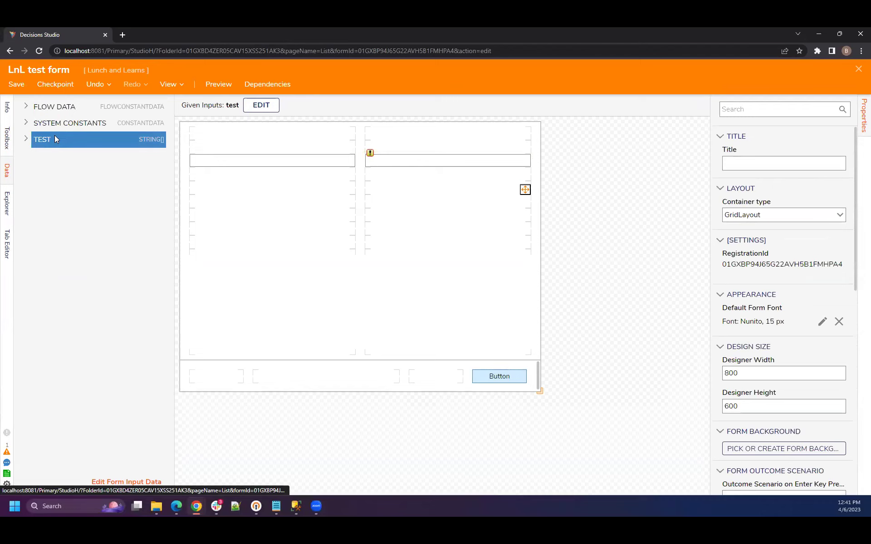
pyautogui.click(55, 139)
pyautogui.click(12, 177)
pyautogui.click(7, 202)
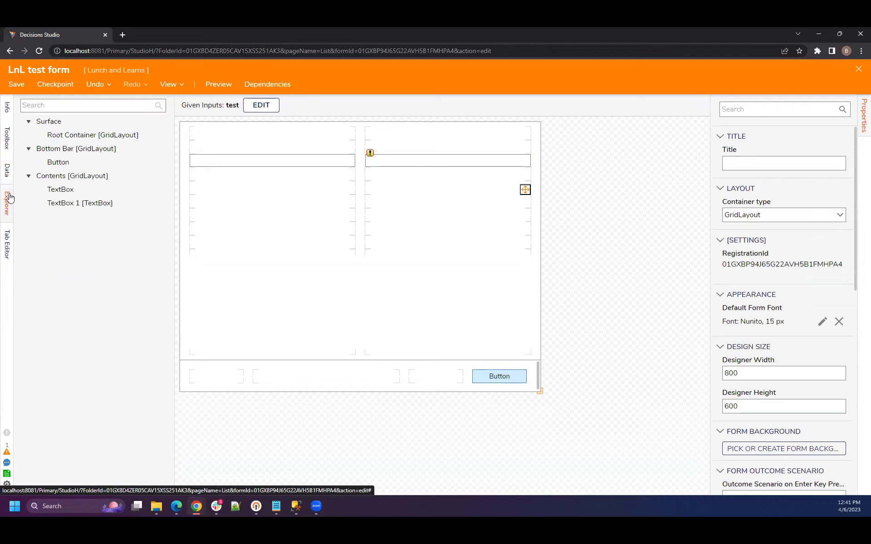
pyautogui.click(261, 105)
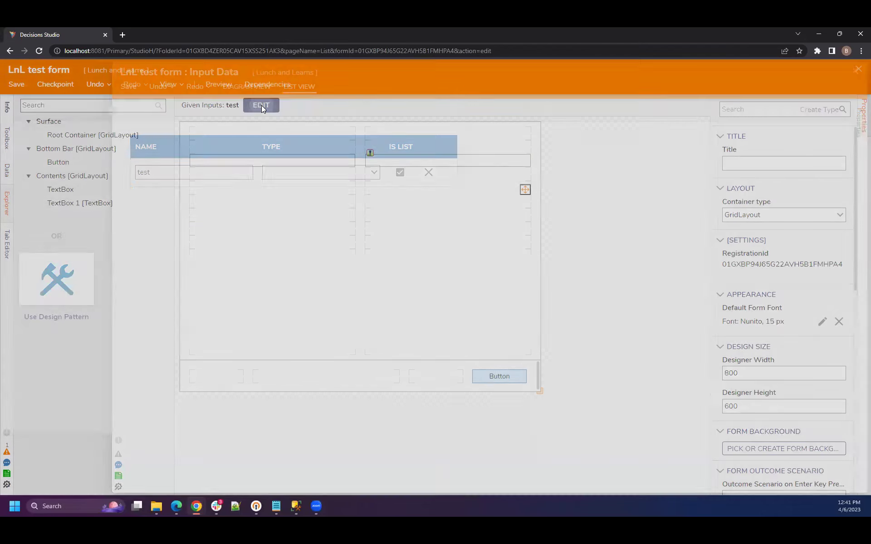
pyautogui.click(855, 72)
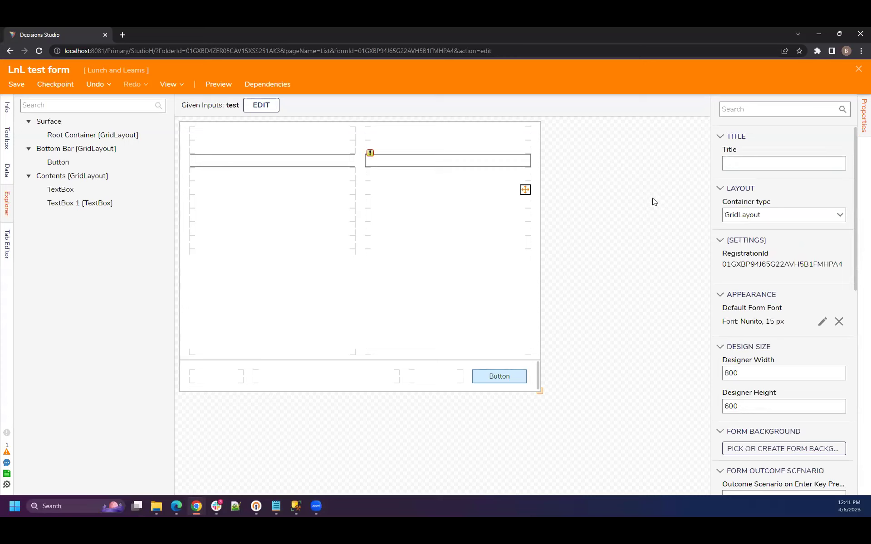
# Examine the form's design size, Form Rules, Style and Tabbing properties, including the Legacy rule types, with the properties area widened.
pyautogui.scroll(-3, 799, 209)
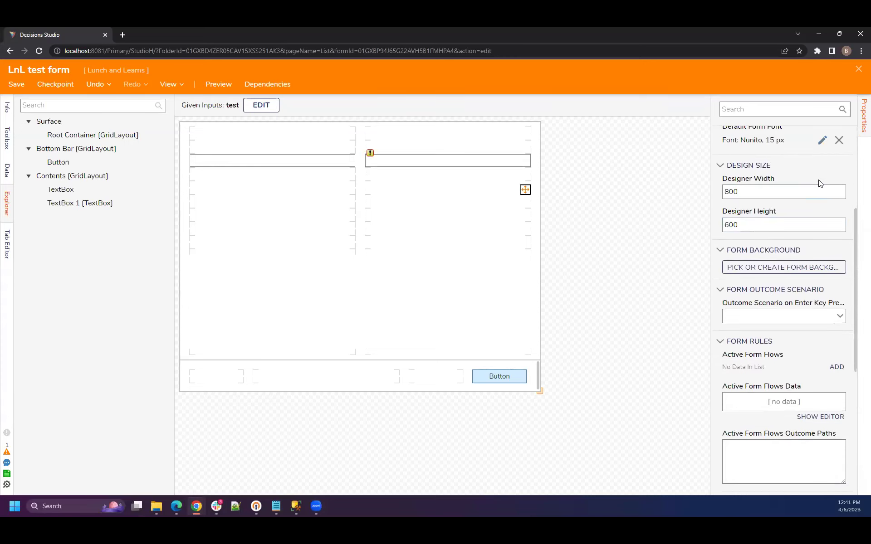
pyautogui.scroll(-5, 817, 184)
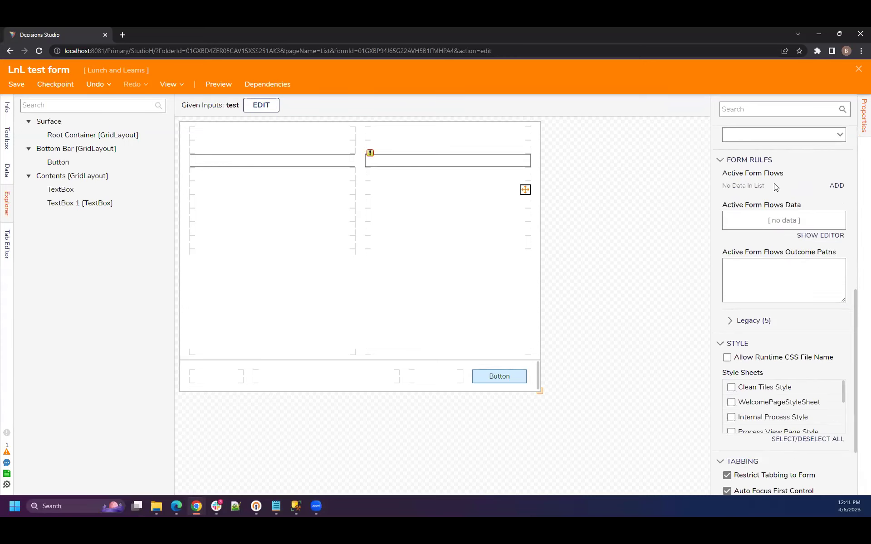
pyautogui.scroll(-2, 807, 204)
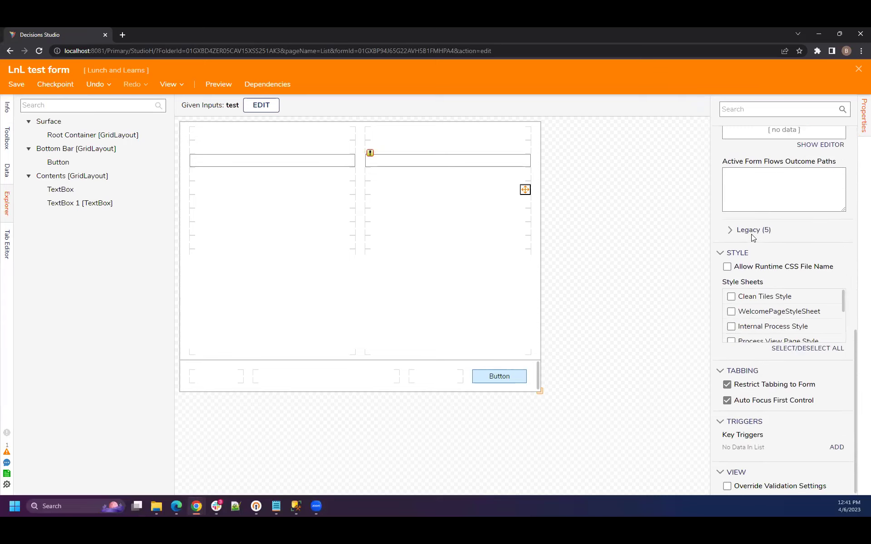
pyautogui.click(752, 232)
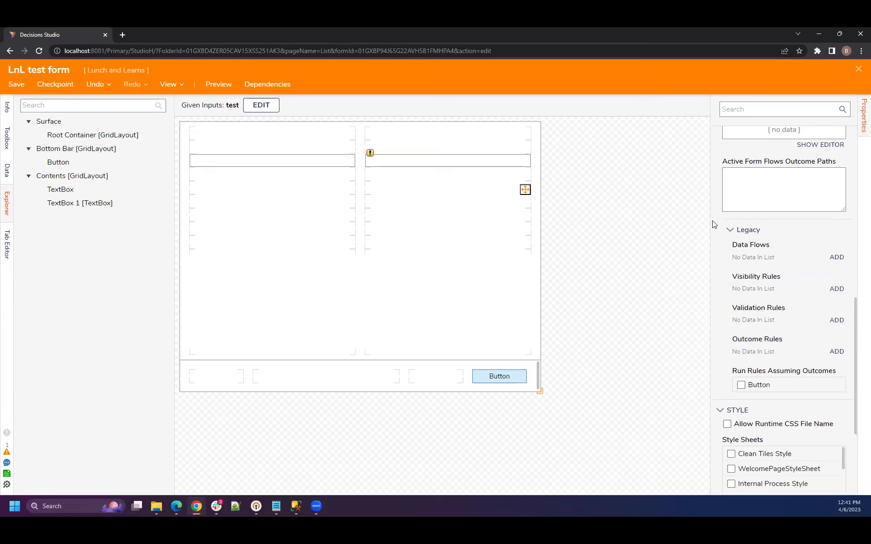
pyautogui.moveTo(710, 219); pyautogui.dragTo(666, 237)
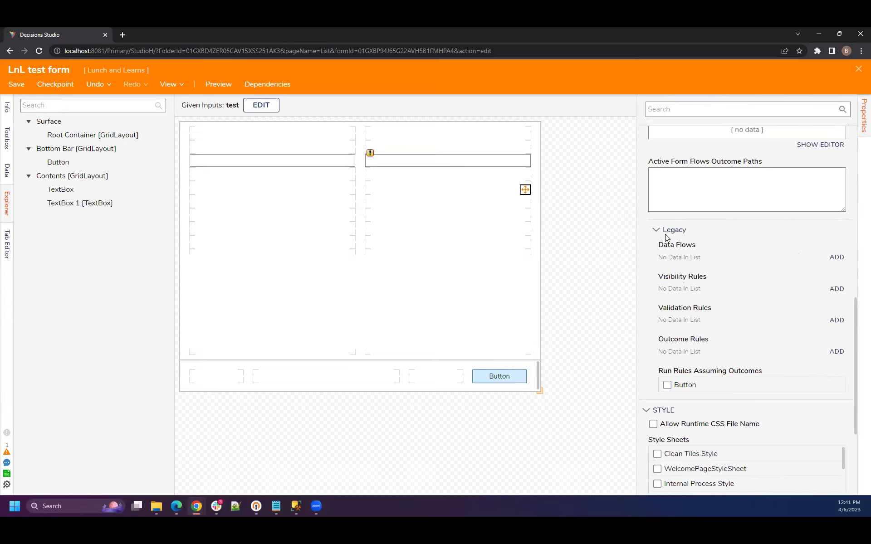
pyautogui.scroll(3, 681, 243)
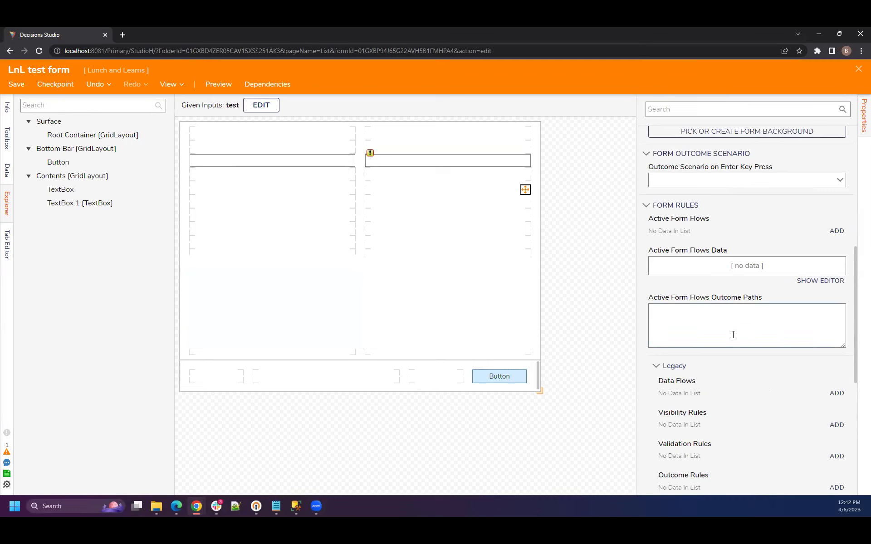
pyautogui.scroll(-2, 733, 334)
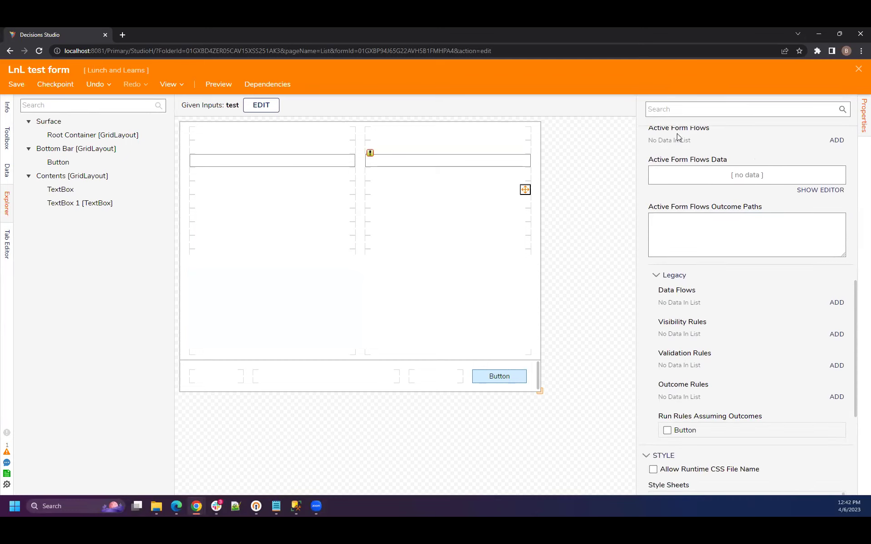
# Check the flow data, trigger and advanced options for adding an Active Form Flow, closing the dialog without adding one.
pyautogui.click(837, 140)
pyautogui.click(828, 141)
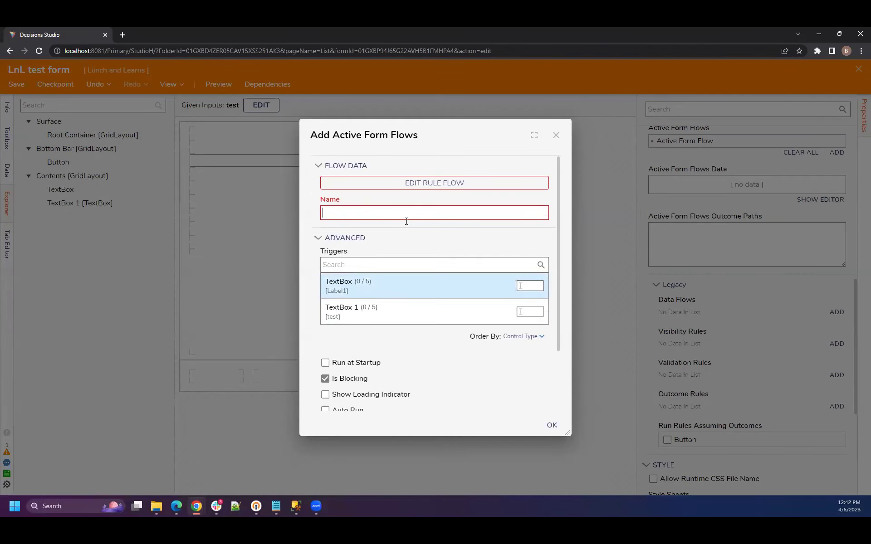
pyautogui.scroll(-3, 389, 304)
pyautogui.scroll(3, 388, 304)
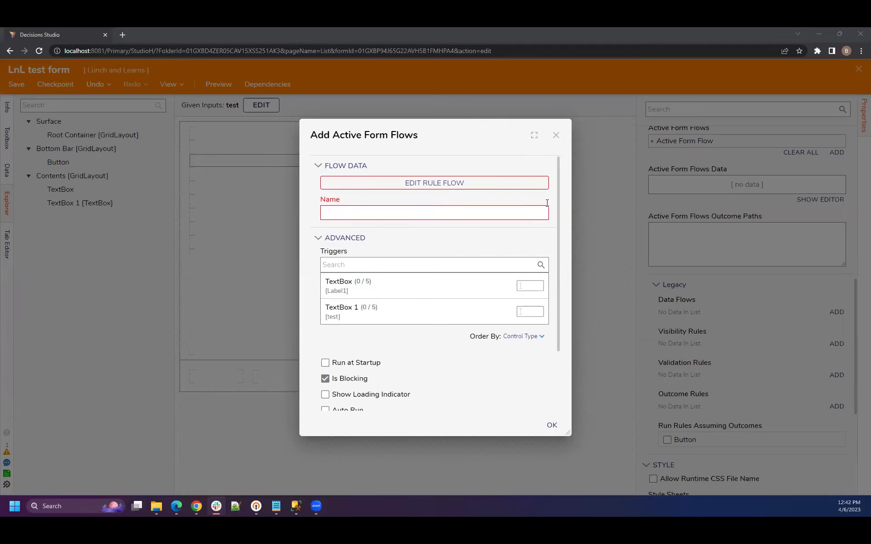
pyautogui.click(556, 135)
# Open the dialog for adding a Legacy Data Flow to the form rules, closing it once and reopening it.
pyautogui.click(837, 303)
pyautogui.click(557, 136)
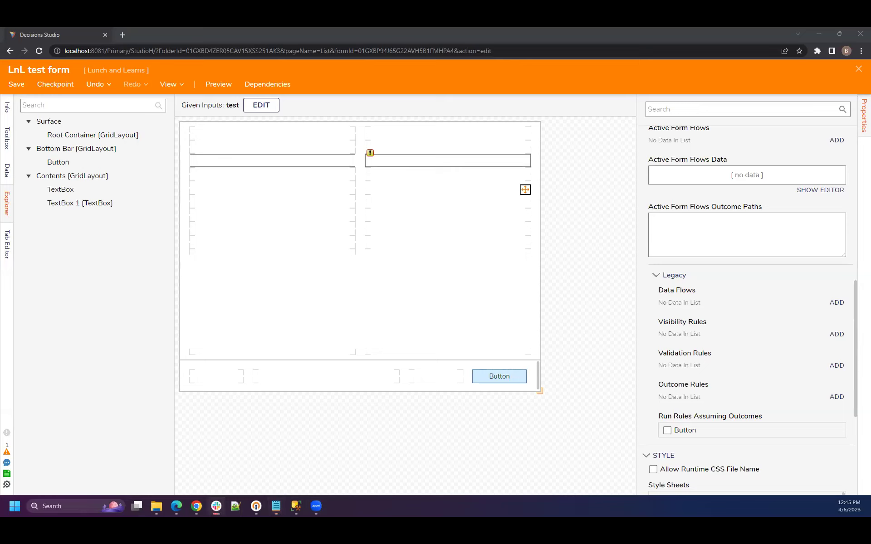
pyautogui.click(838, 303)
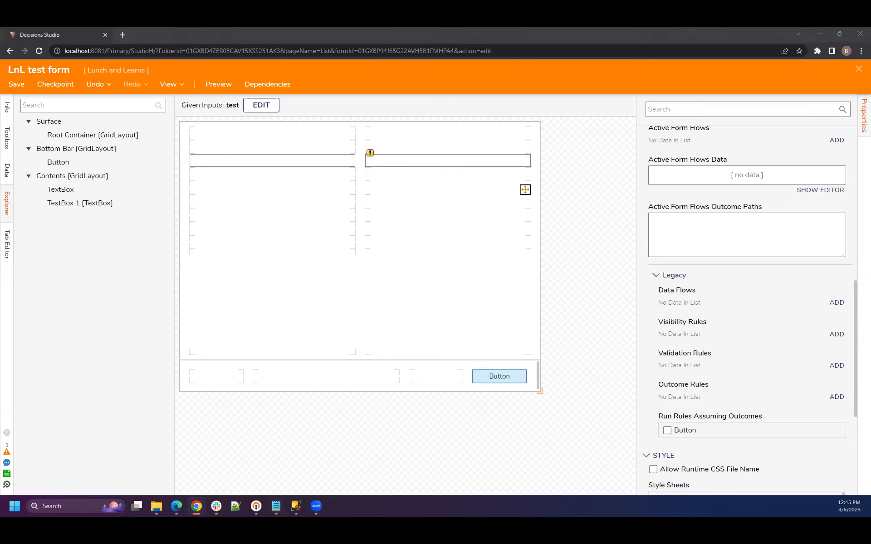